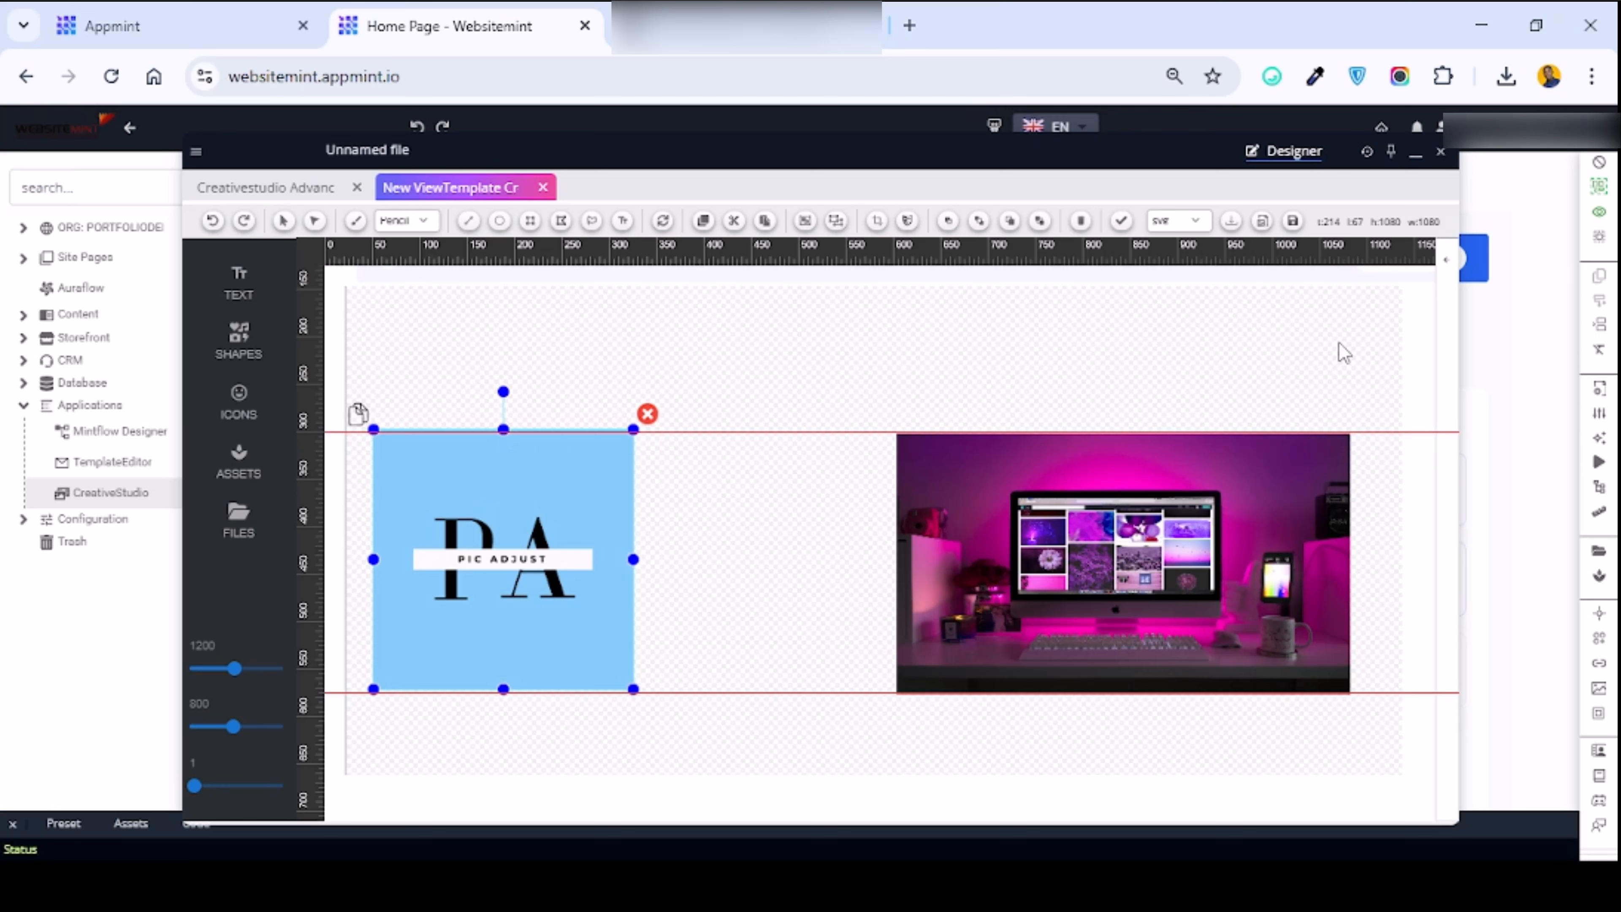
Open the image filter options for the PIC ADJUST logo and look through the available filters.
click(1449, 263)
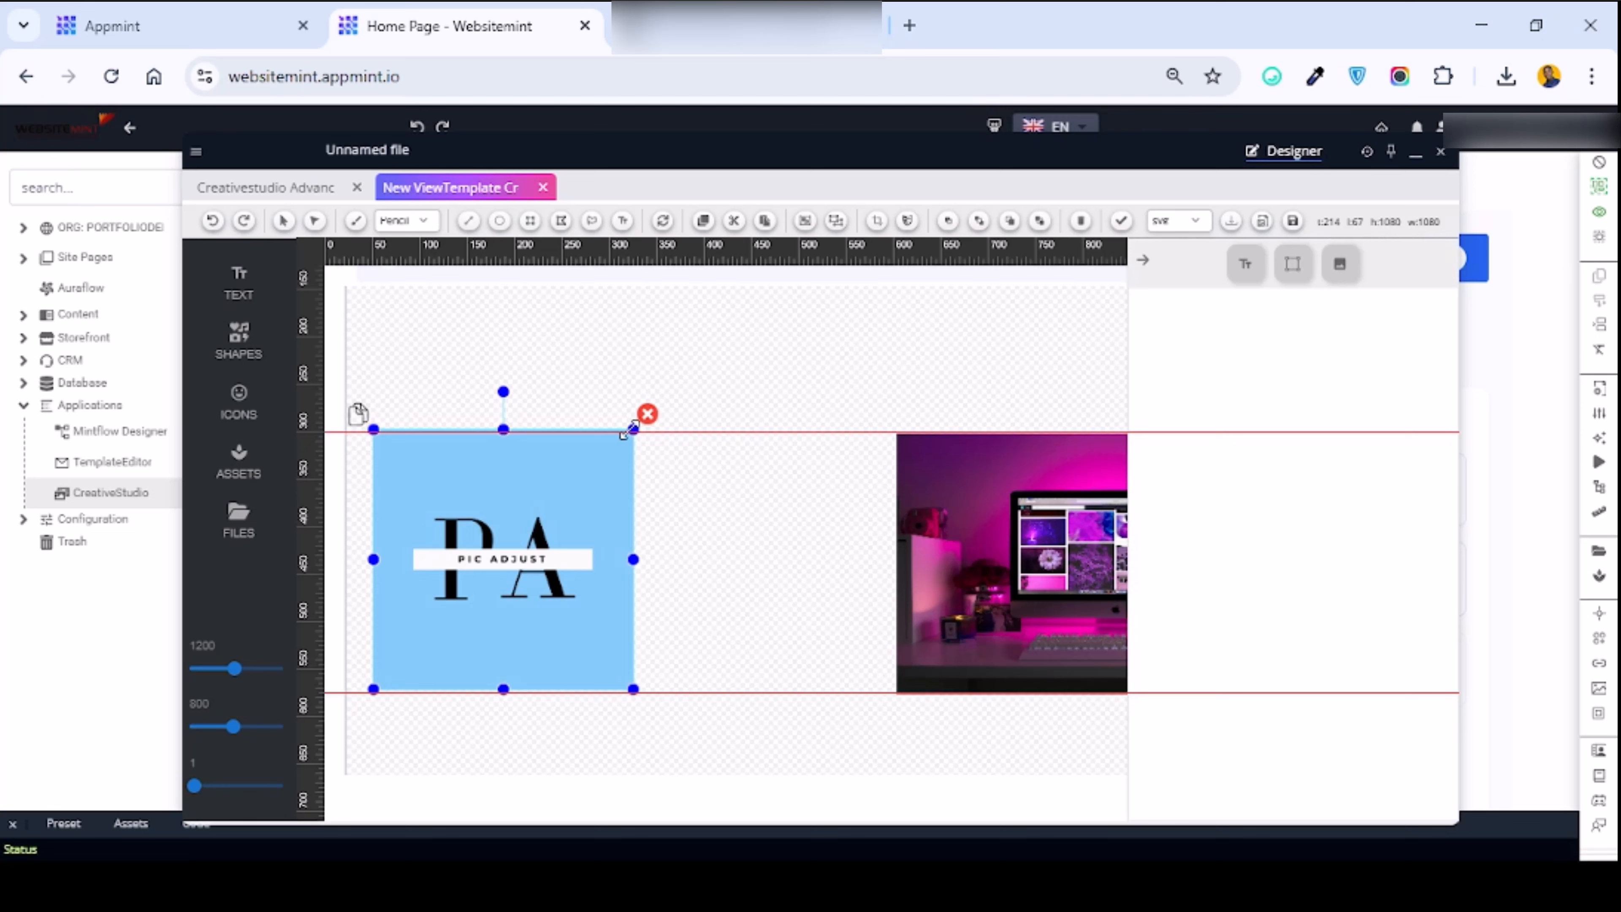
key(Escape)
click(592, 484)
click(1342, 267)
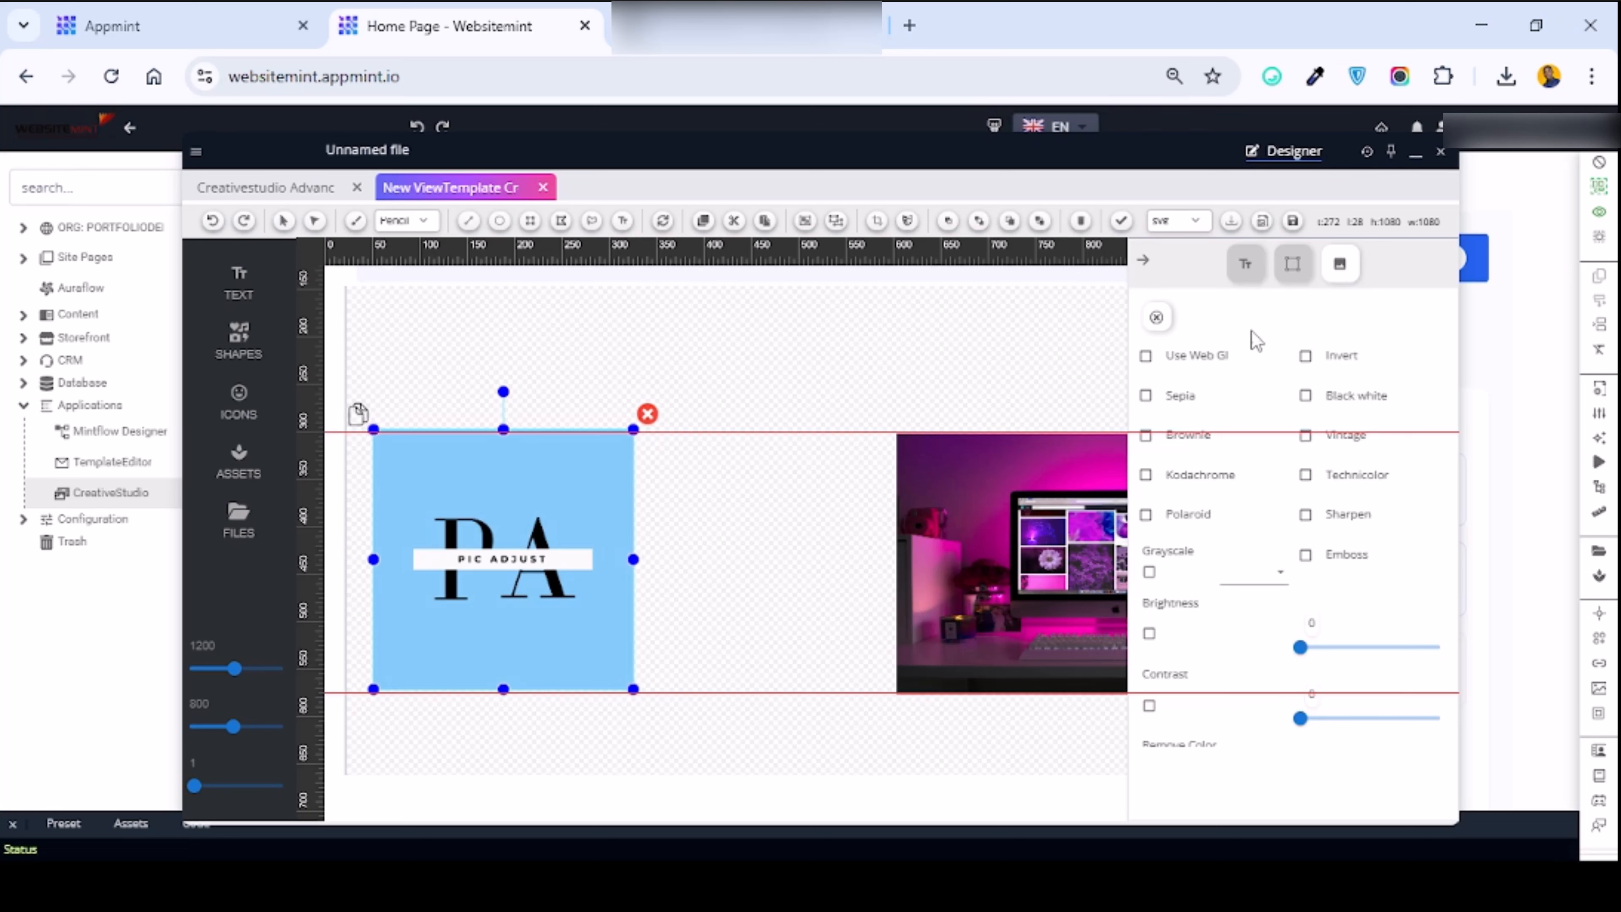
scroll(1276, 530, down, 4)
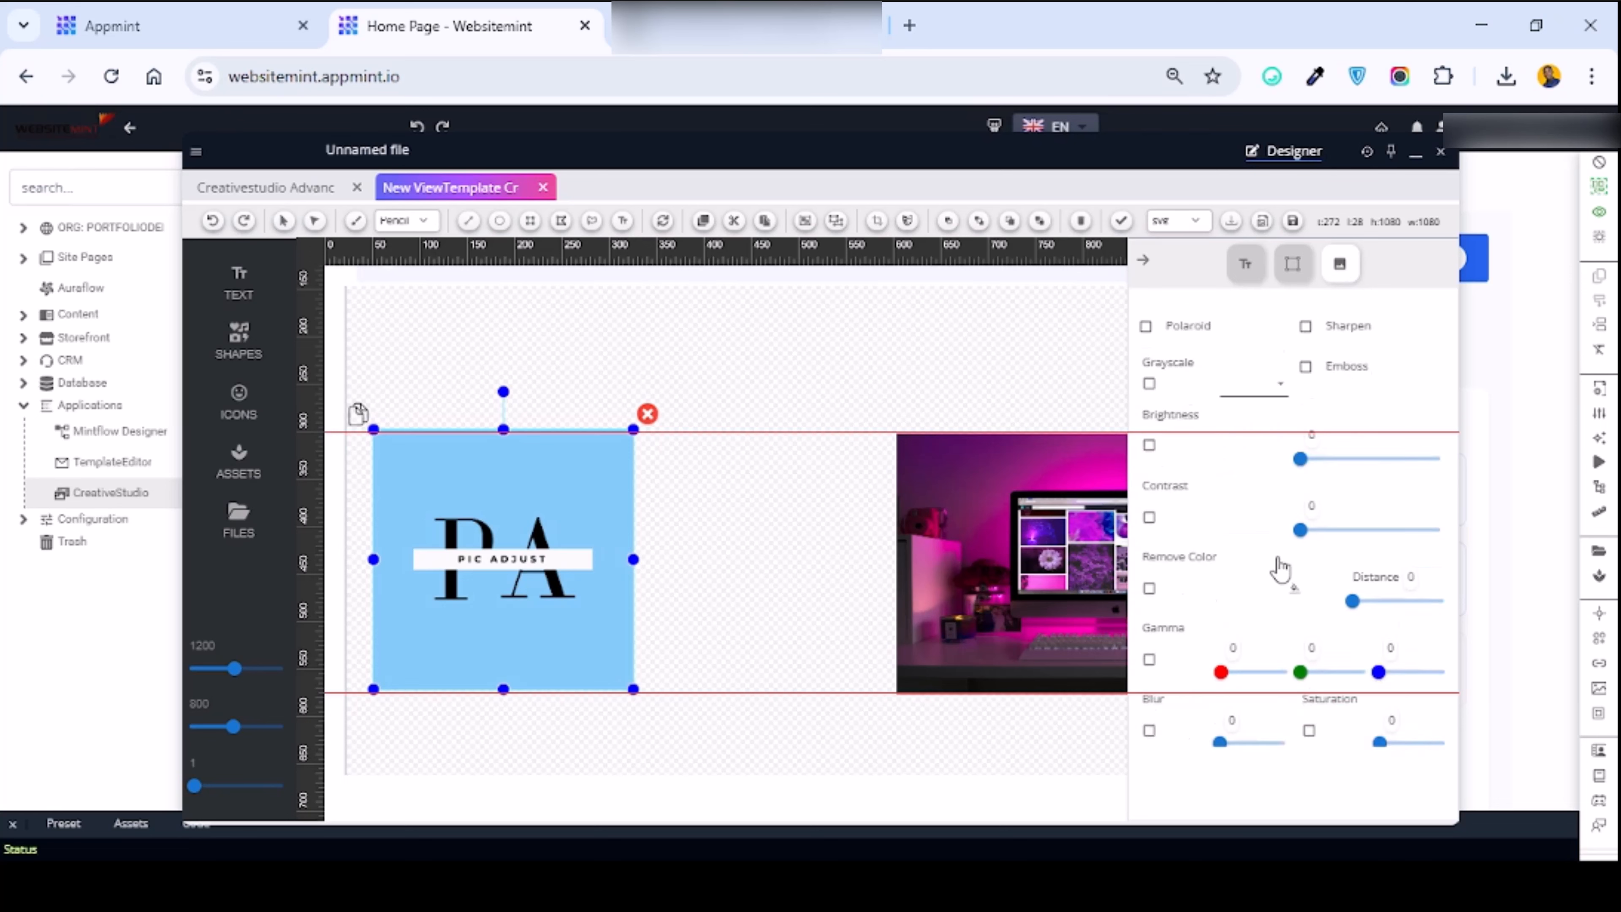
scroll(1232, 511, up, 2)
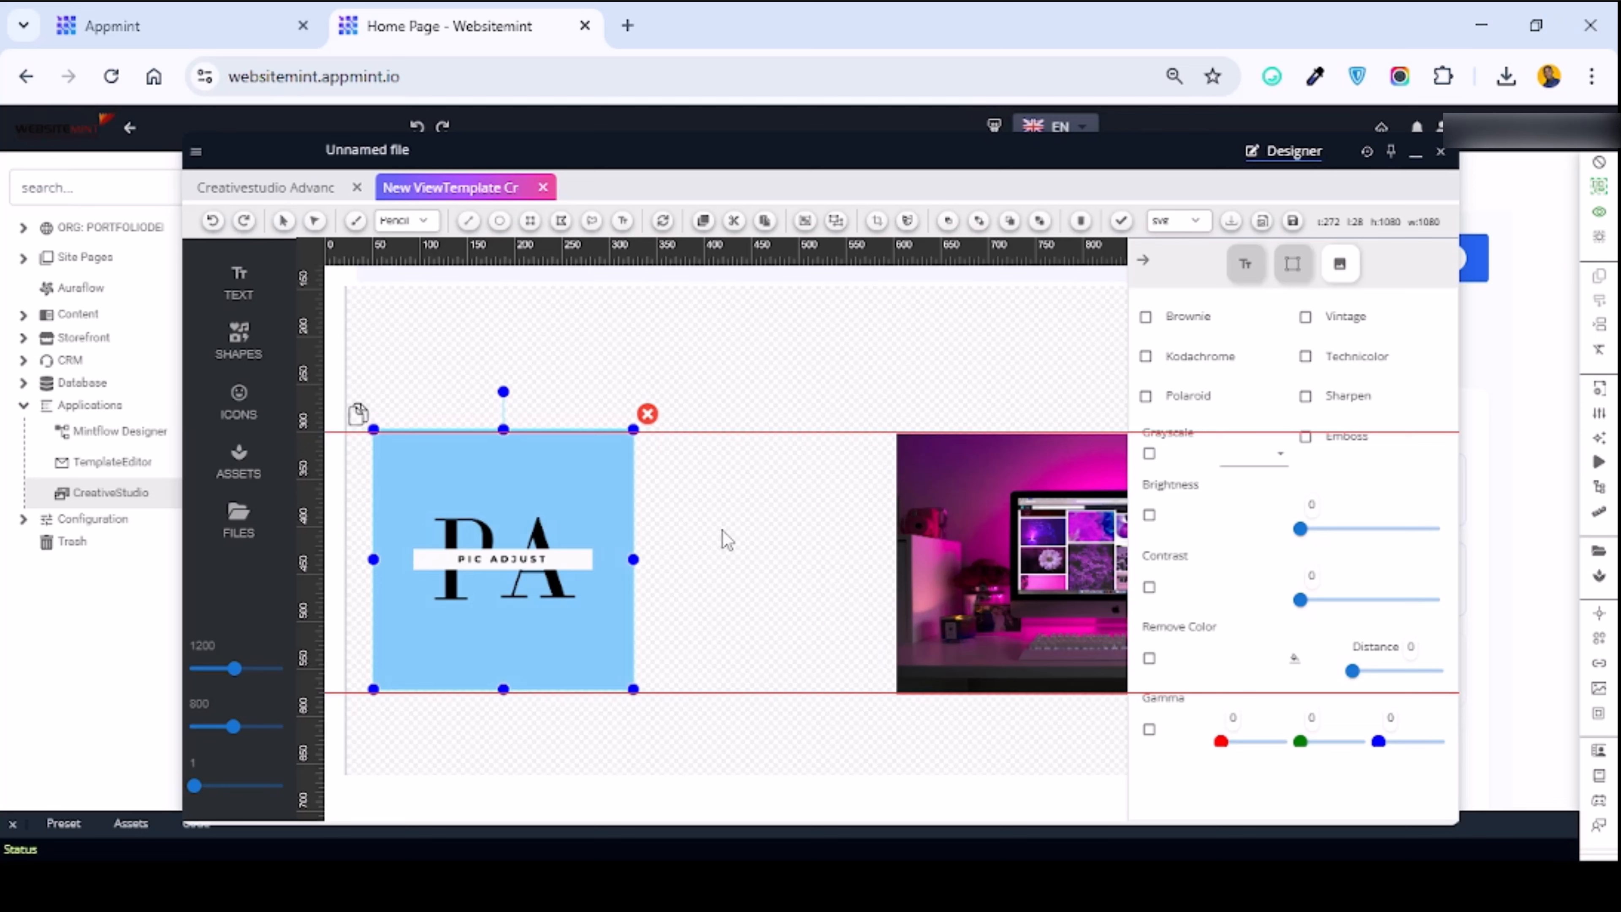
click(733, 435)
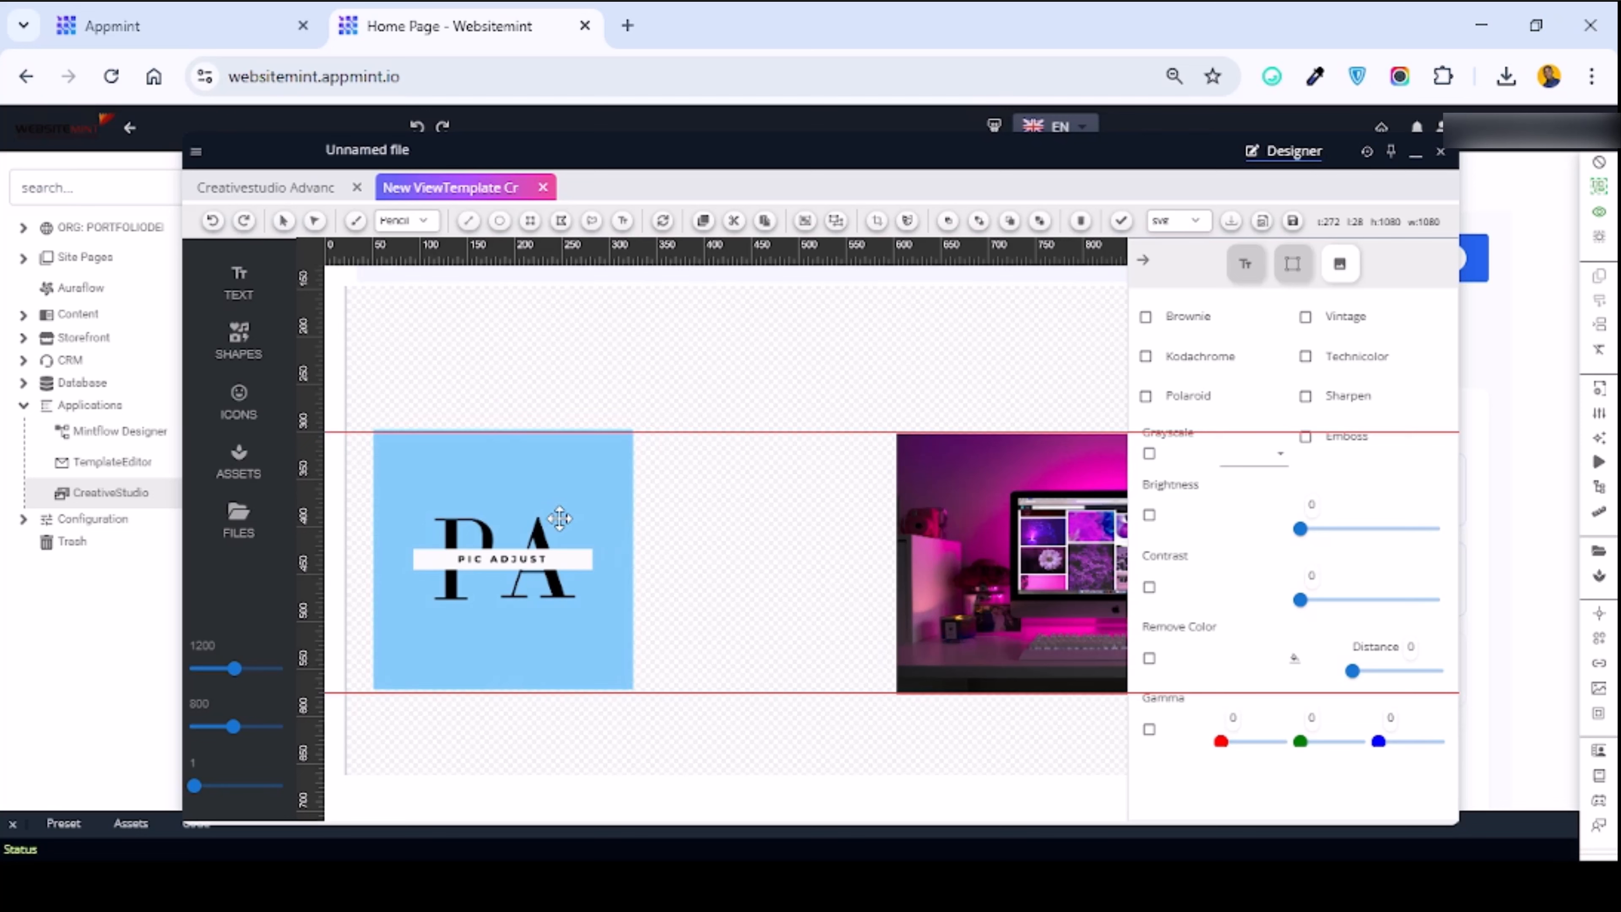
click(561, 517)
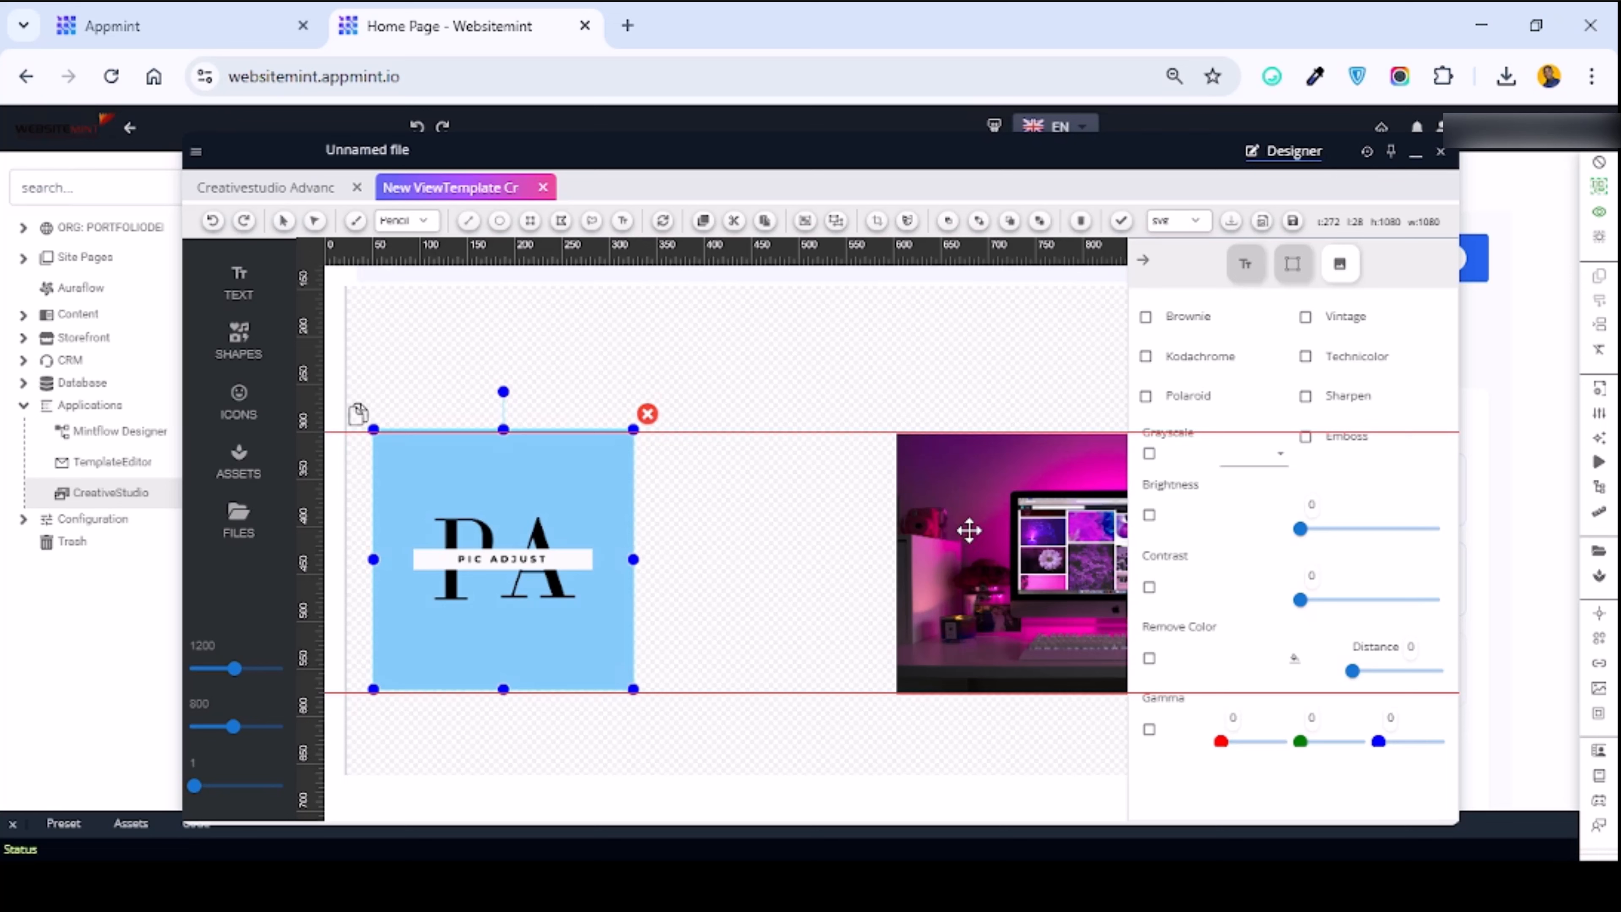
Move the desk photo close beside the logo and apply the Grayscale filter to it.
click(999, 535)
drag(999, 535, 793, 536)
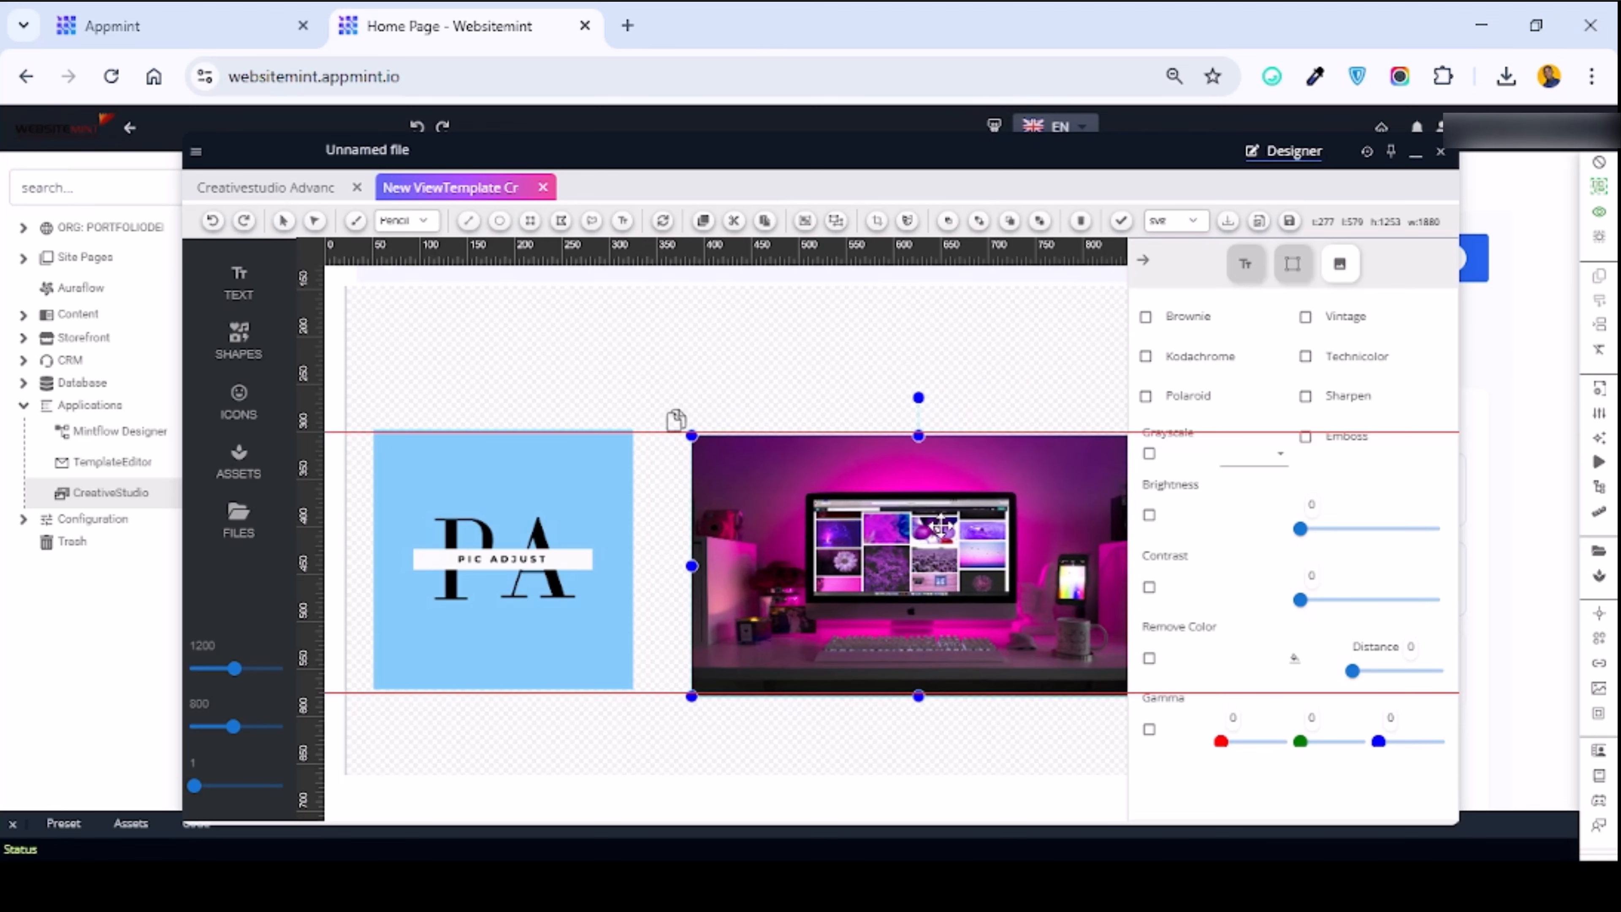
drag(941, 535, 919, 533)
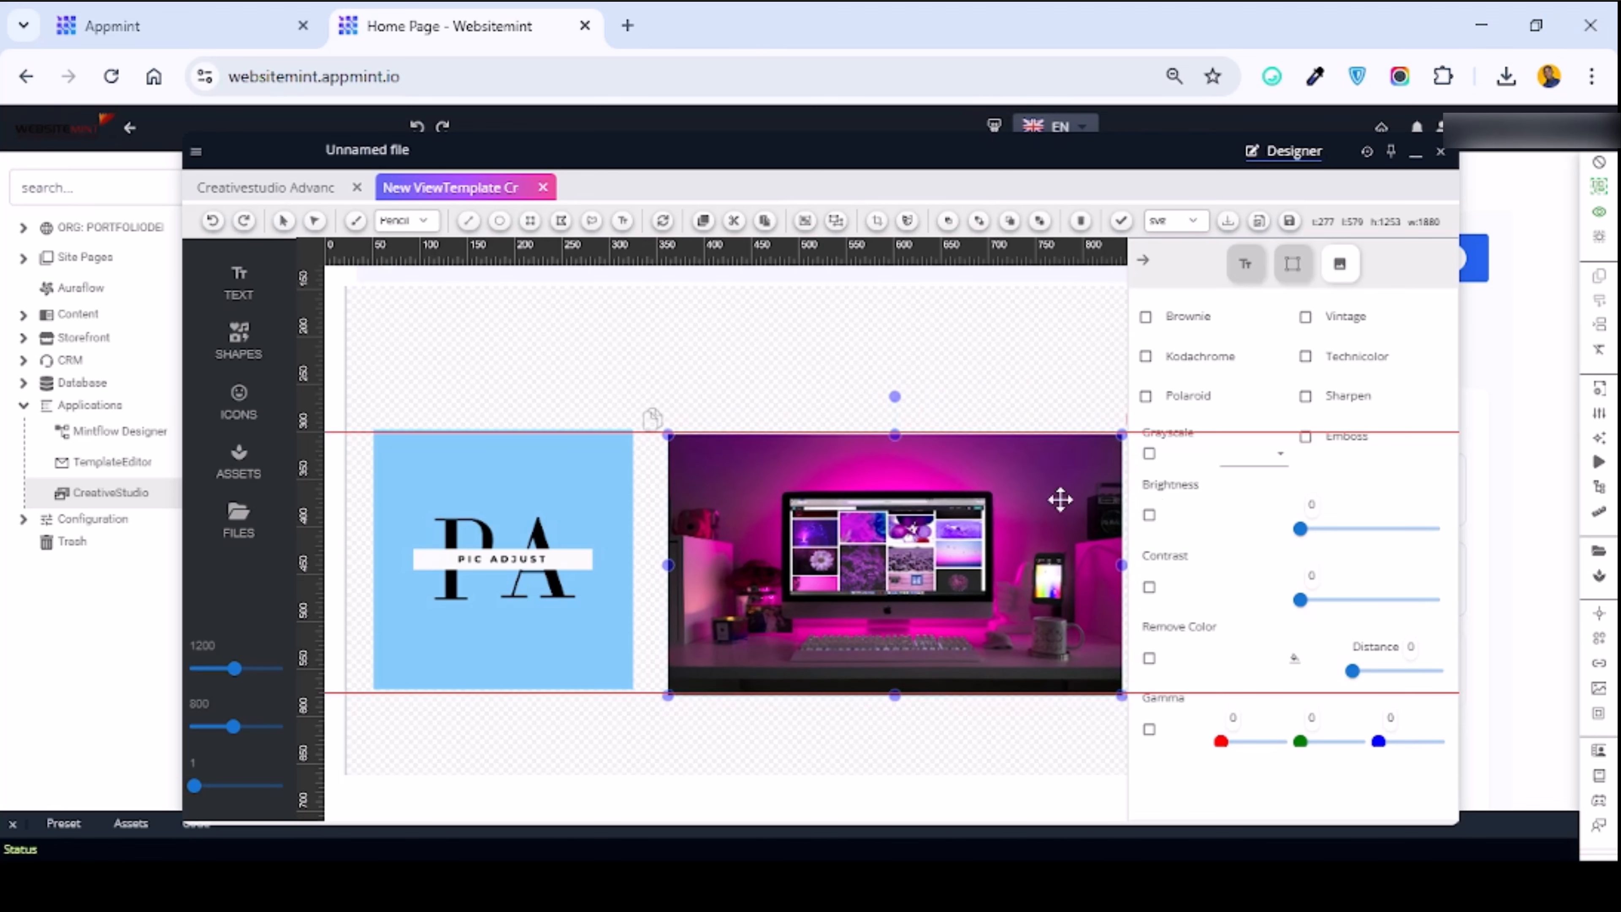
scroll(1212, 516, up, 2)
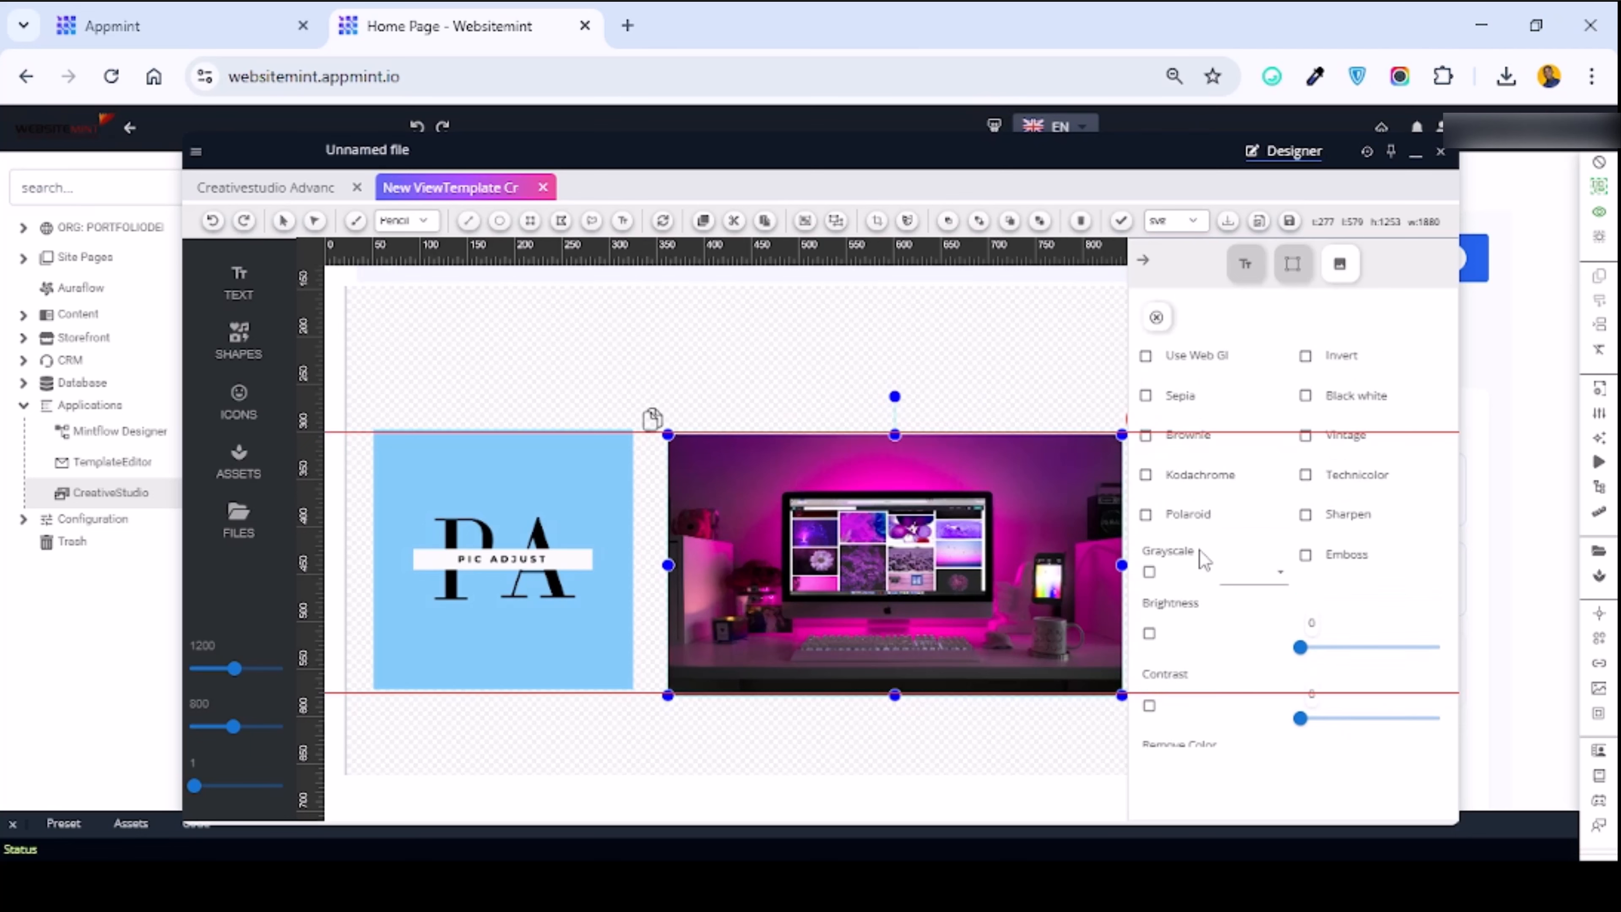
click(1150, 573)
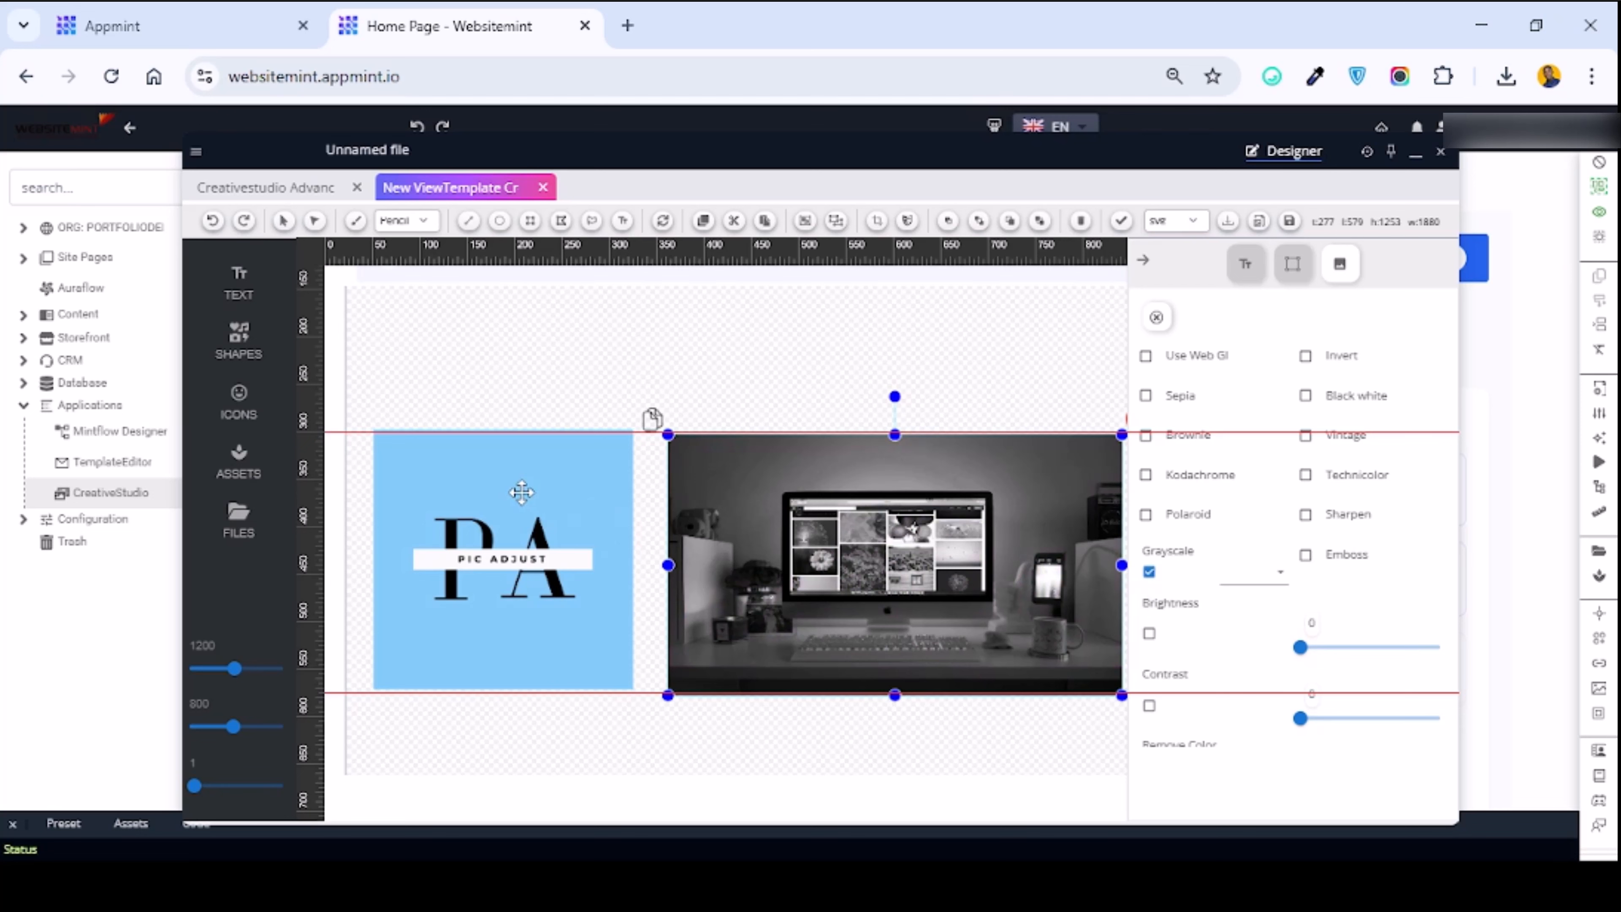
Enable the Brightness filter on the PIC ADJUST logo and set it to 0.08.
click(552, 484)
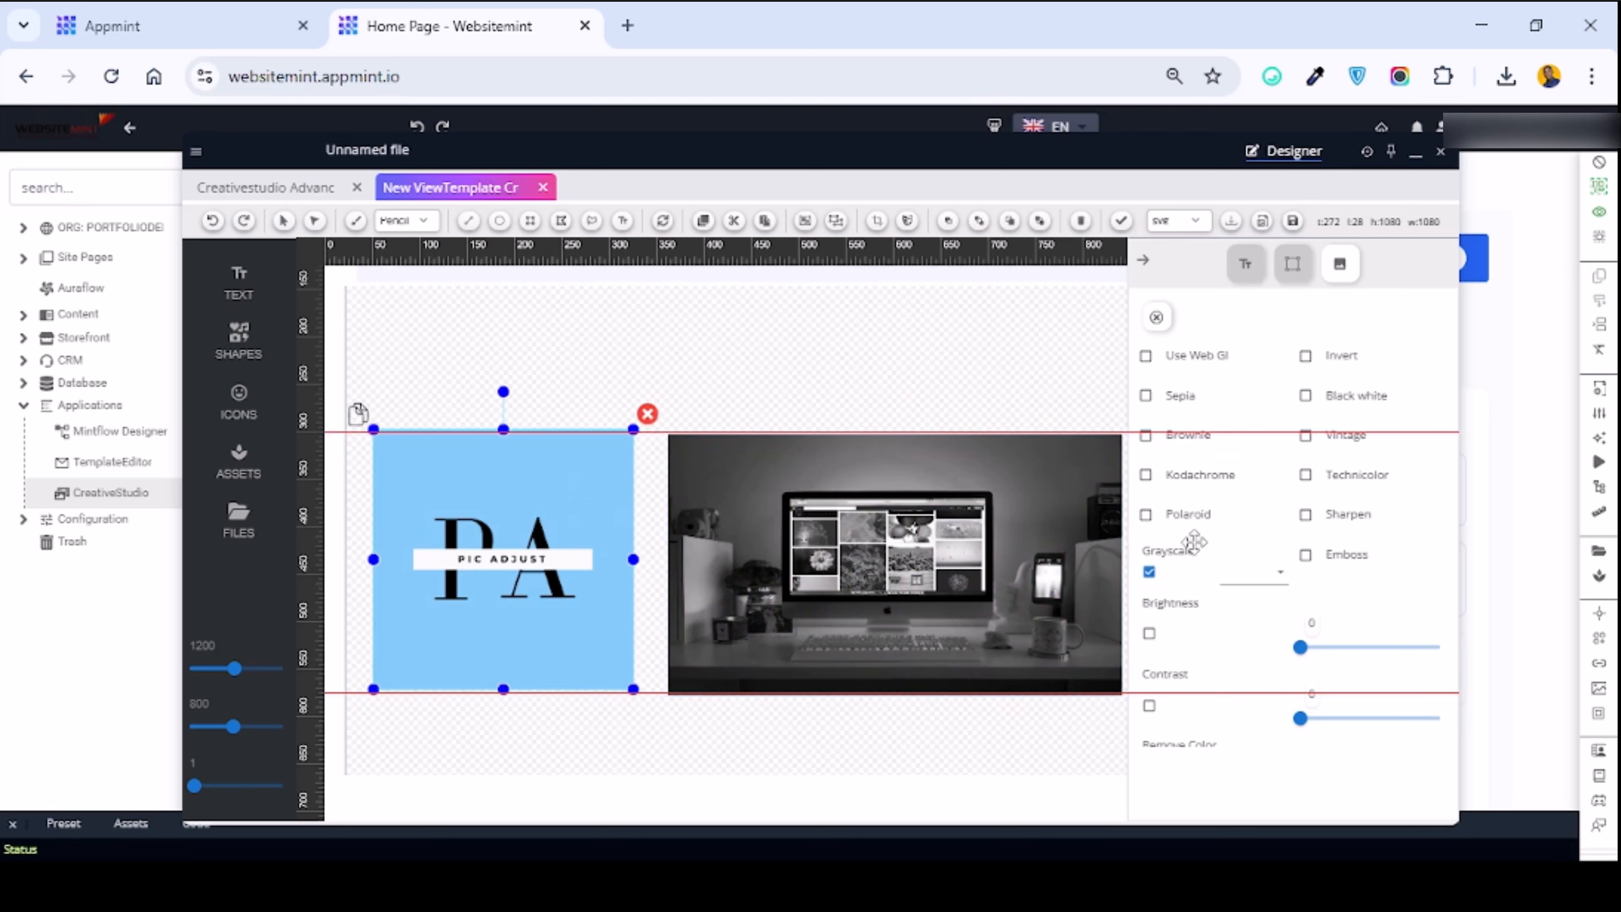
click(1149, 635)
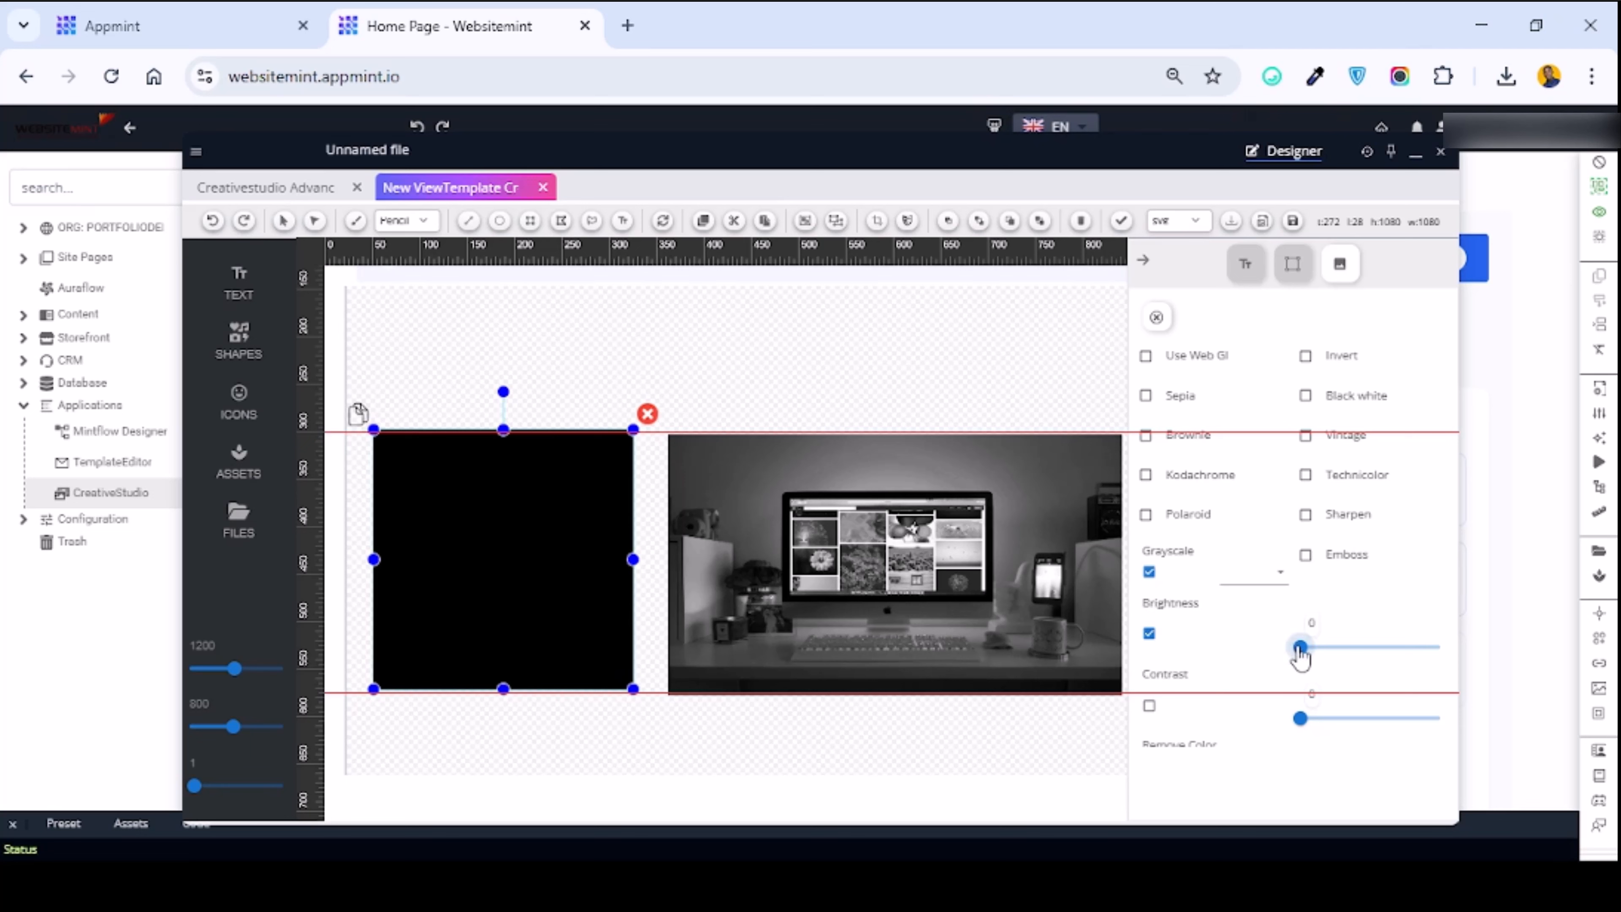
drag(1302, 653, 1404, 648)
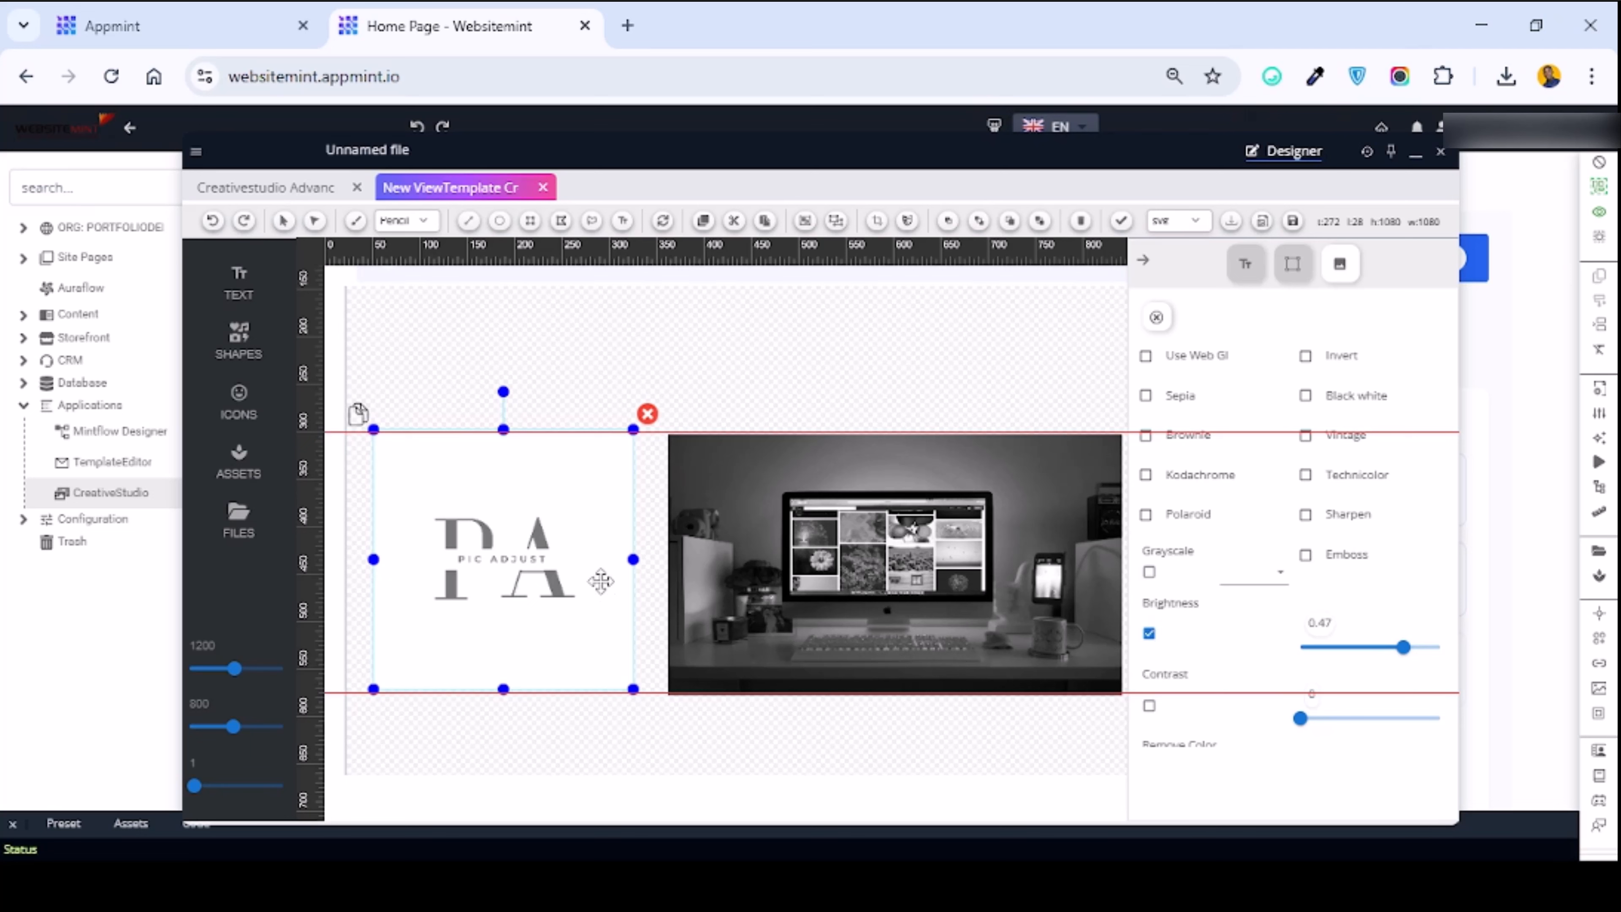
mouse_move(1406, 651)
mouse_down()
mouse_move(1333, 655)
mouse_move(1380, 659)
mouse_up()
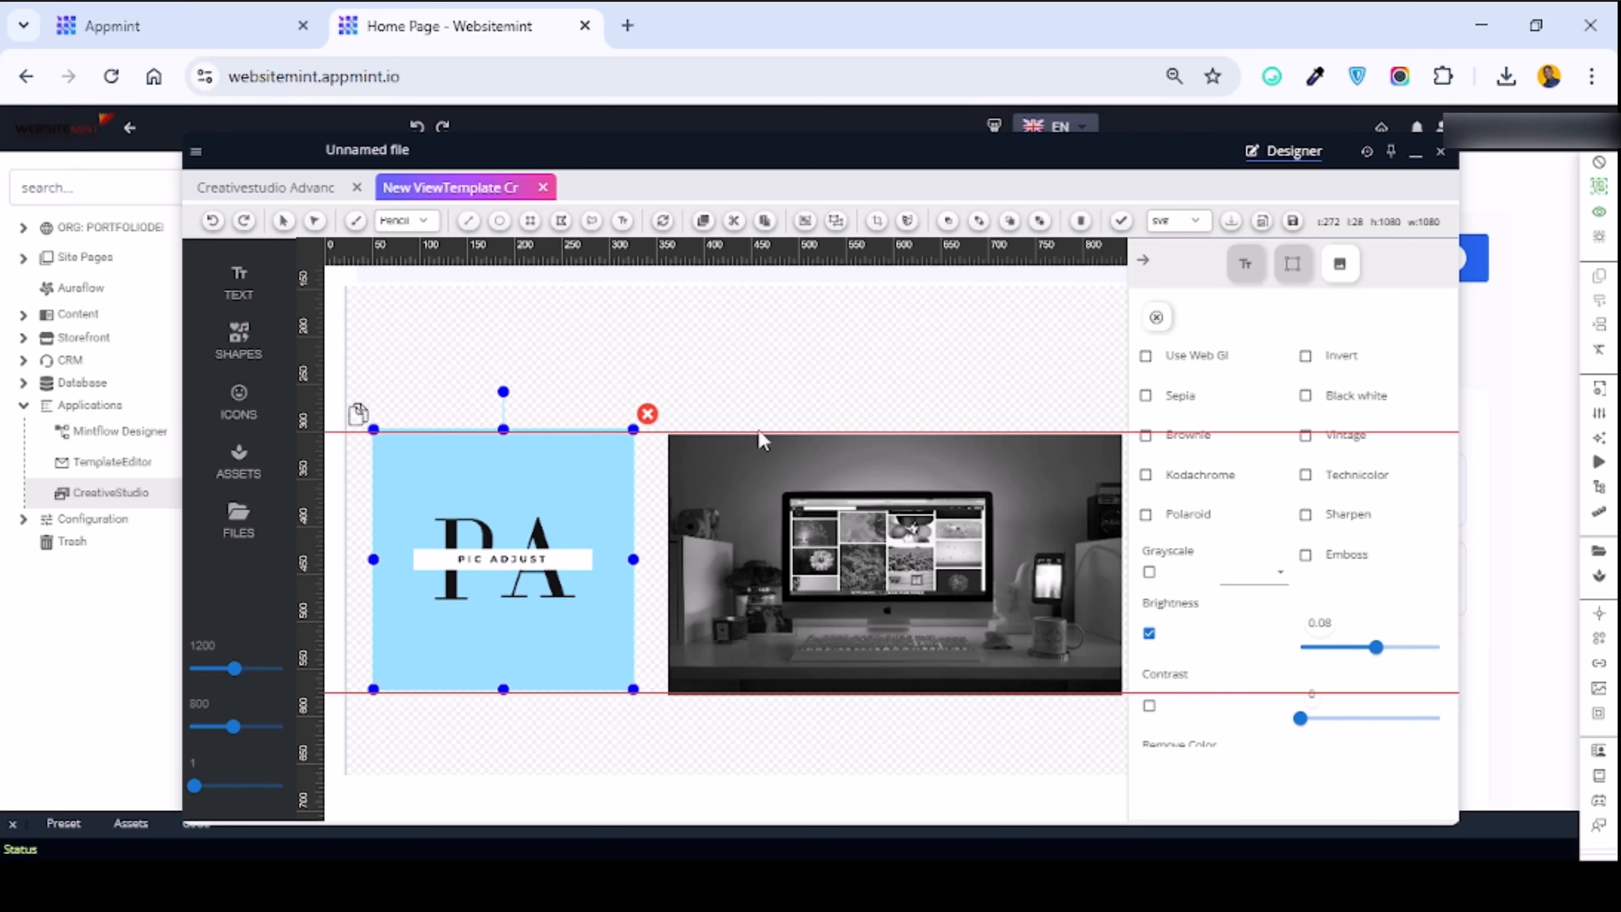
Enable the Contrast filter on the PIC ADJUST logo and set it to 0.16.
scroll(737, 549, down, 1)
scroll(737, 549, up, 1)
click(1149, 706)
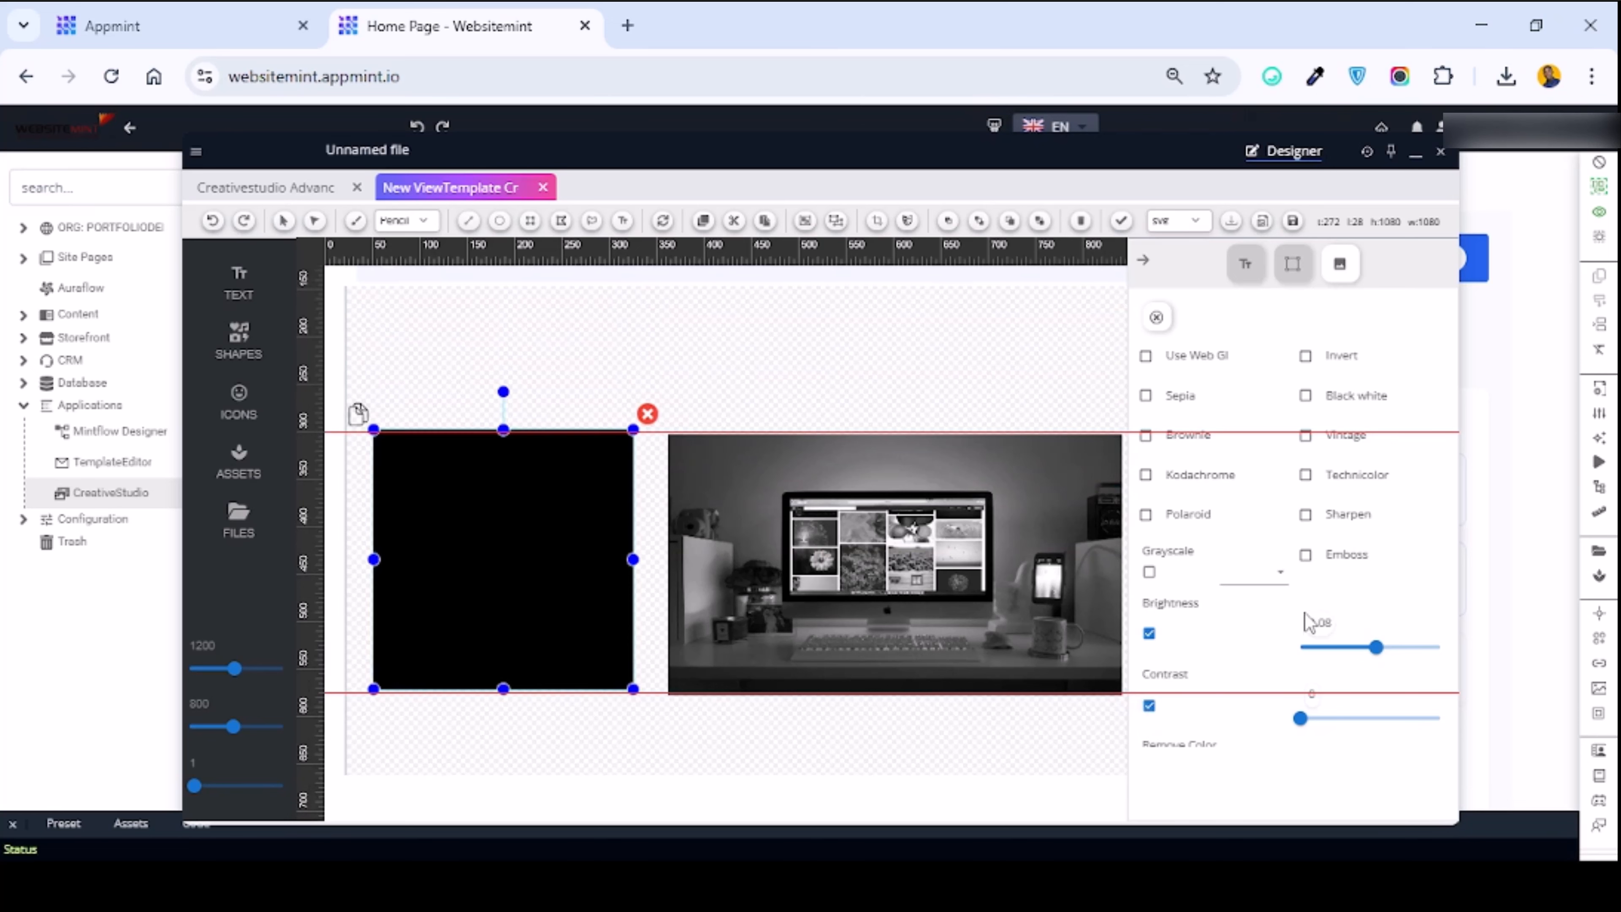
scroll(1306, 623, down, 2)
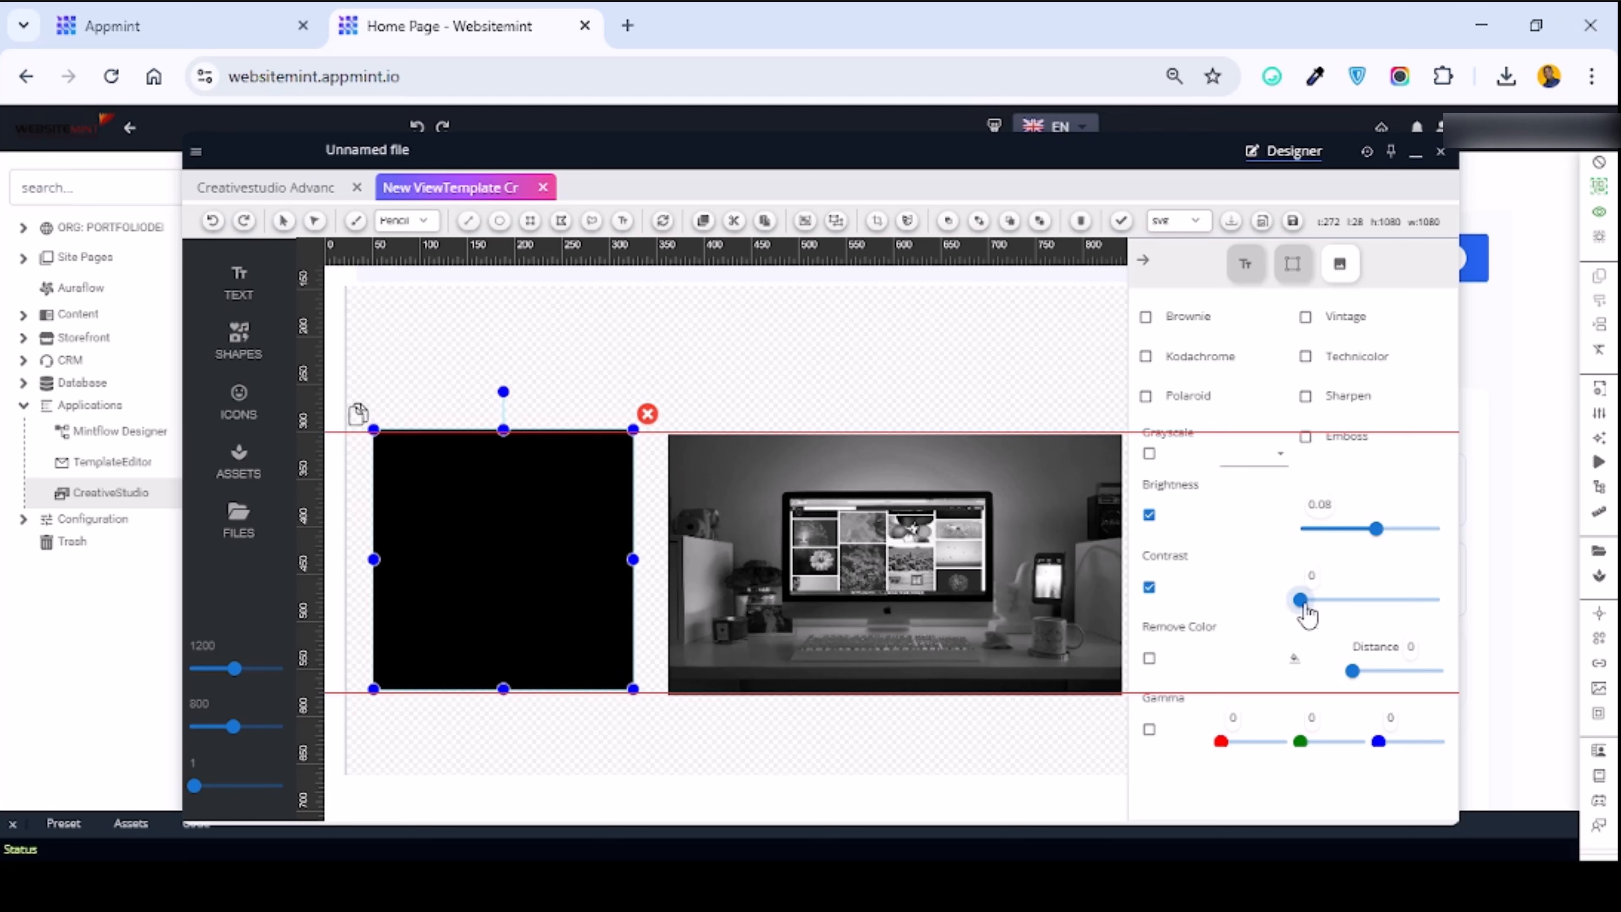
drag(1306, 612, 1420, 611)
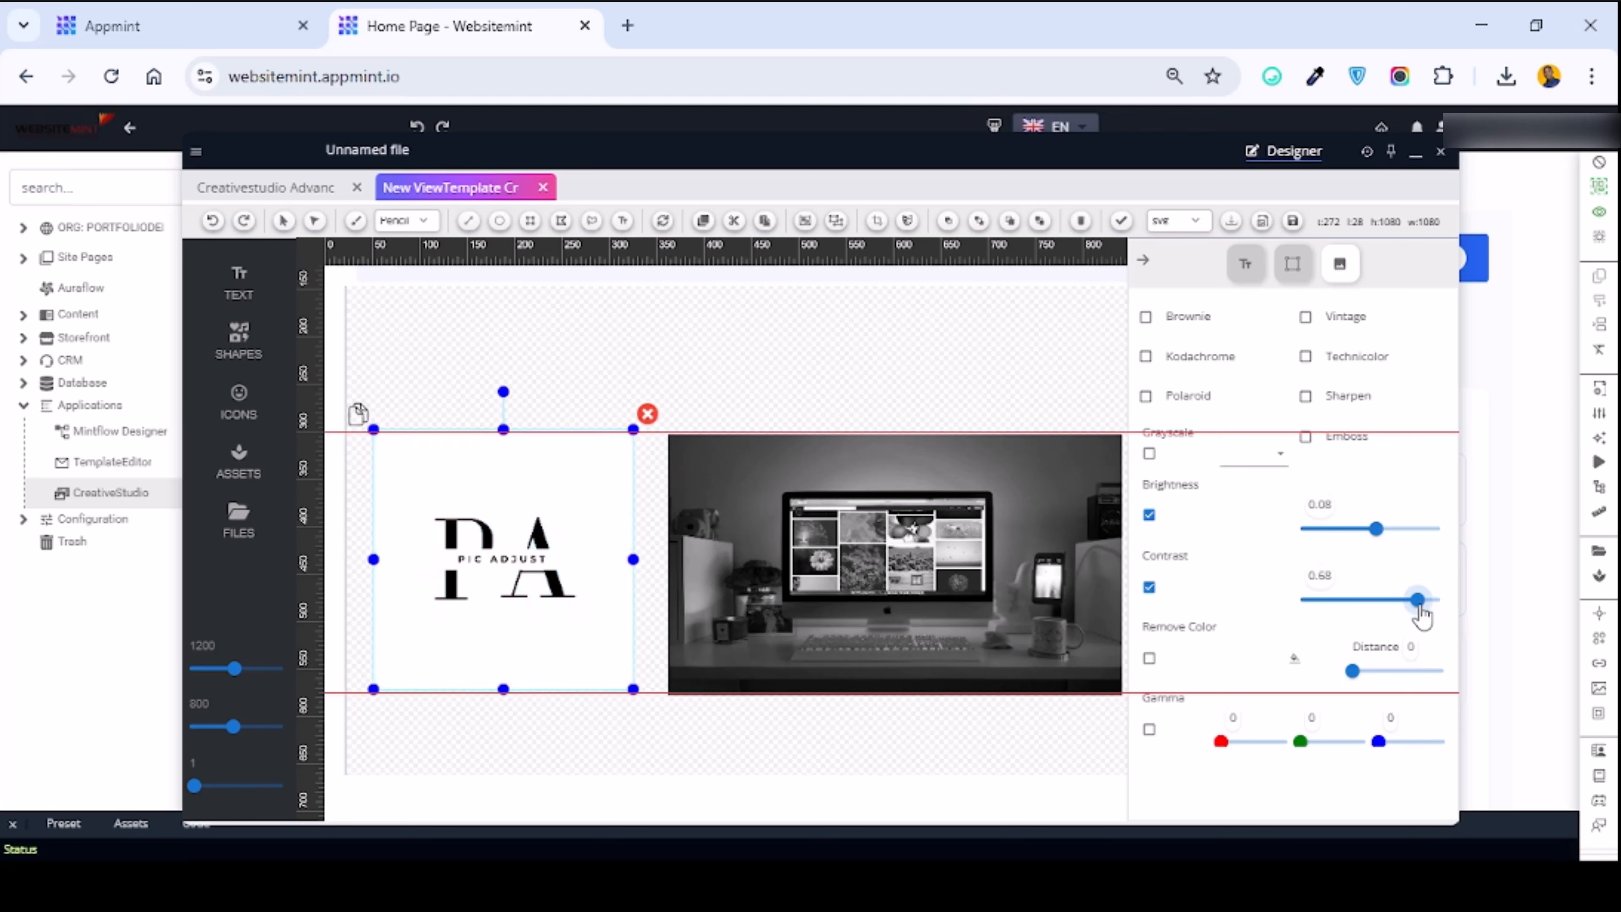
drag(1421, 611, 1385, 615)
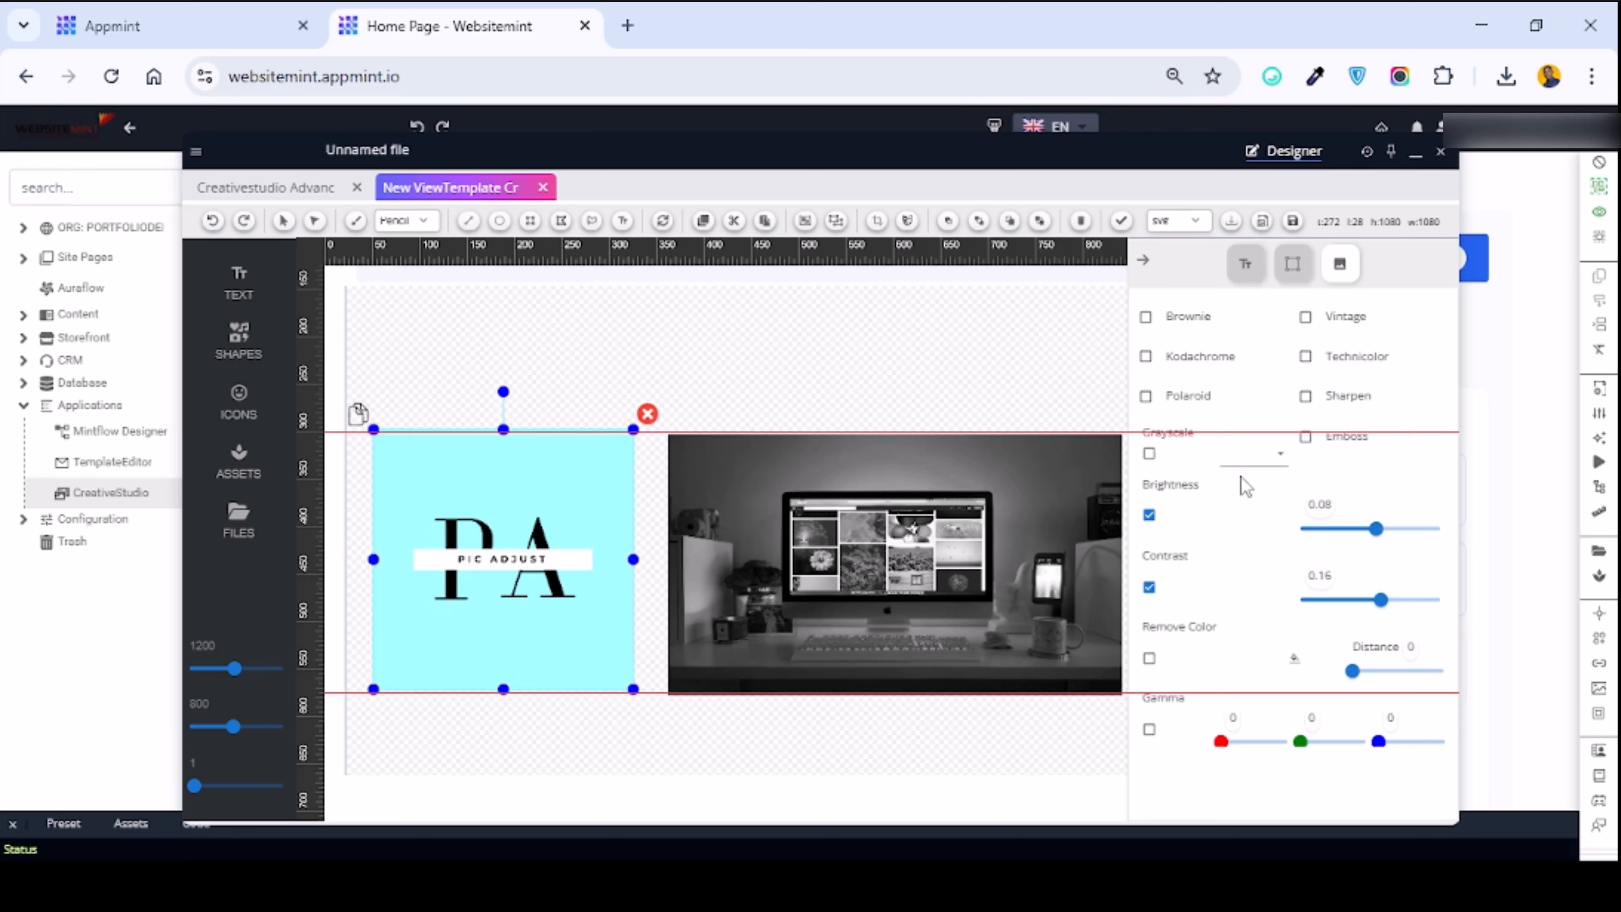
Remove the two horizontal guide lines running along the upper and lower edges of the images.
scroll(1250, 567, down, 6)
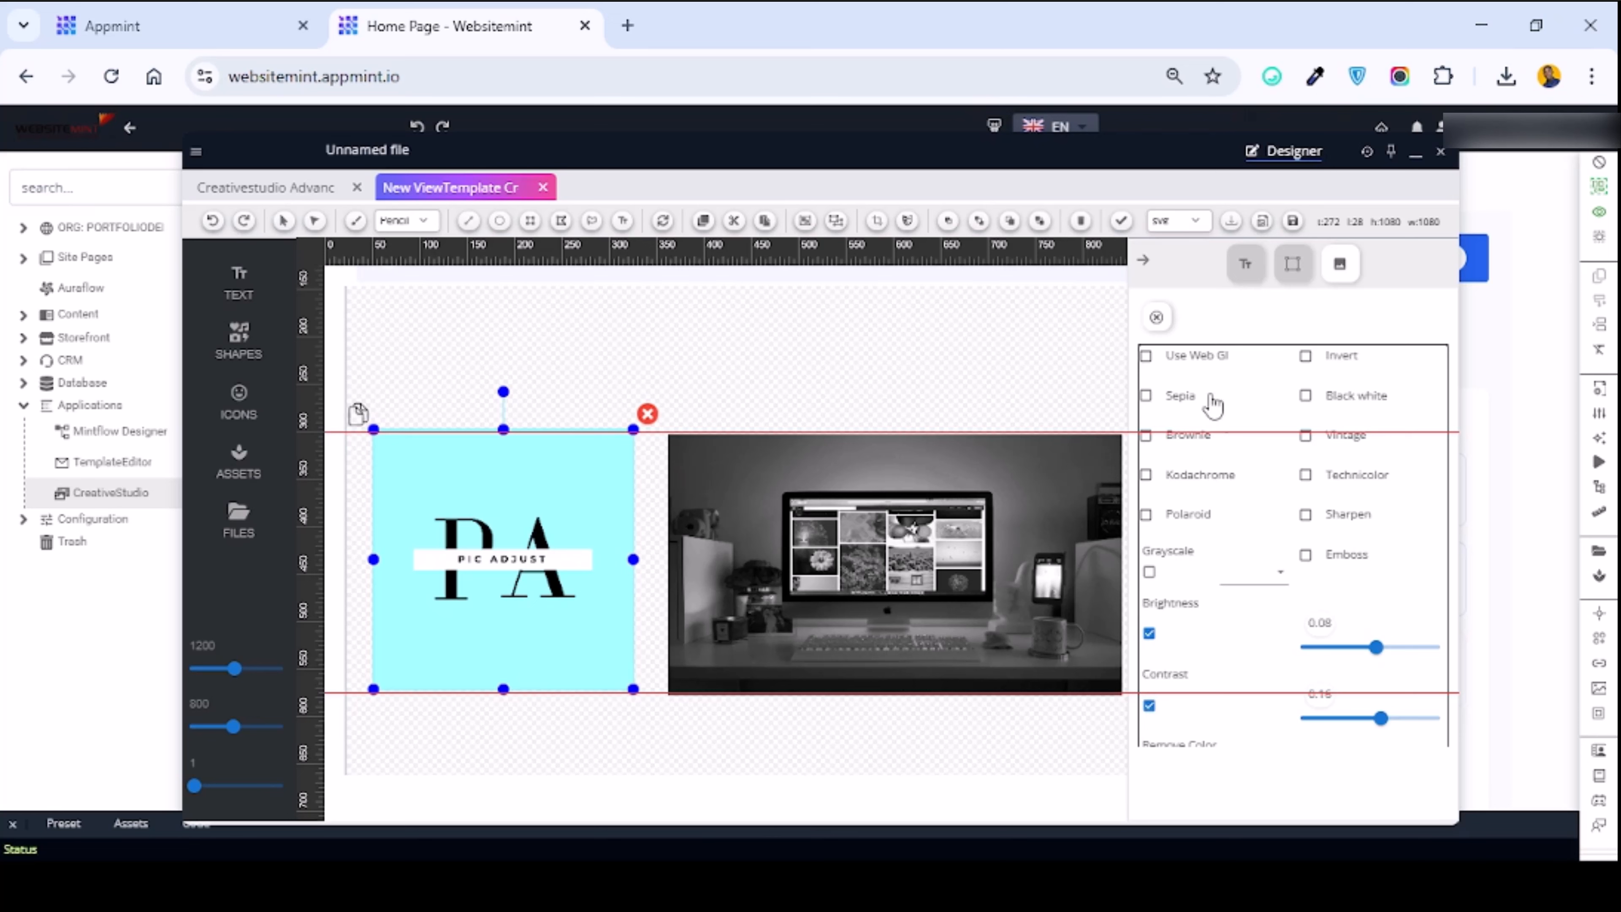
scroll(1296, 495, down, 4)
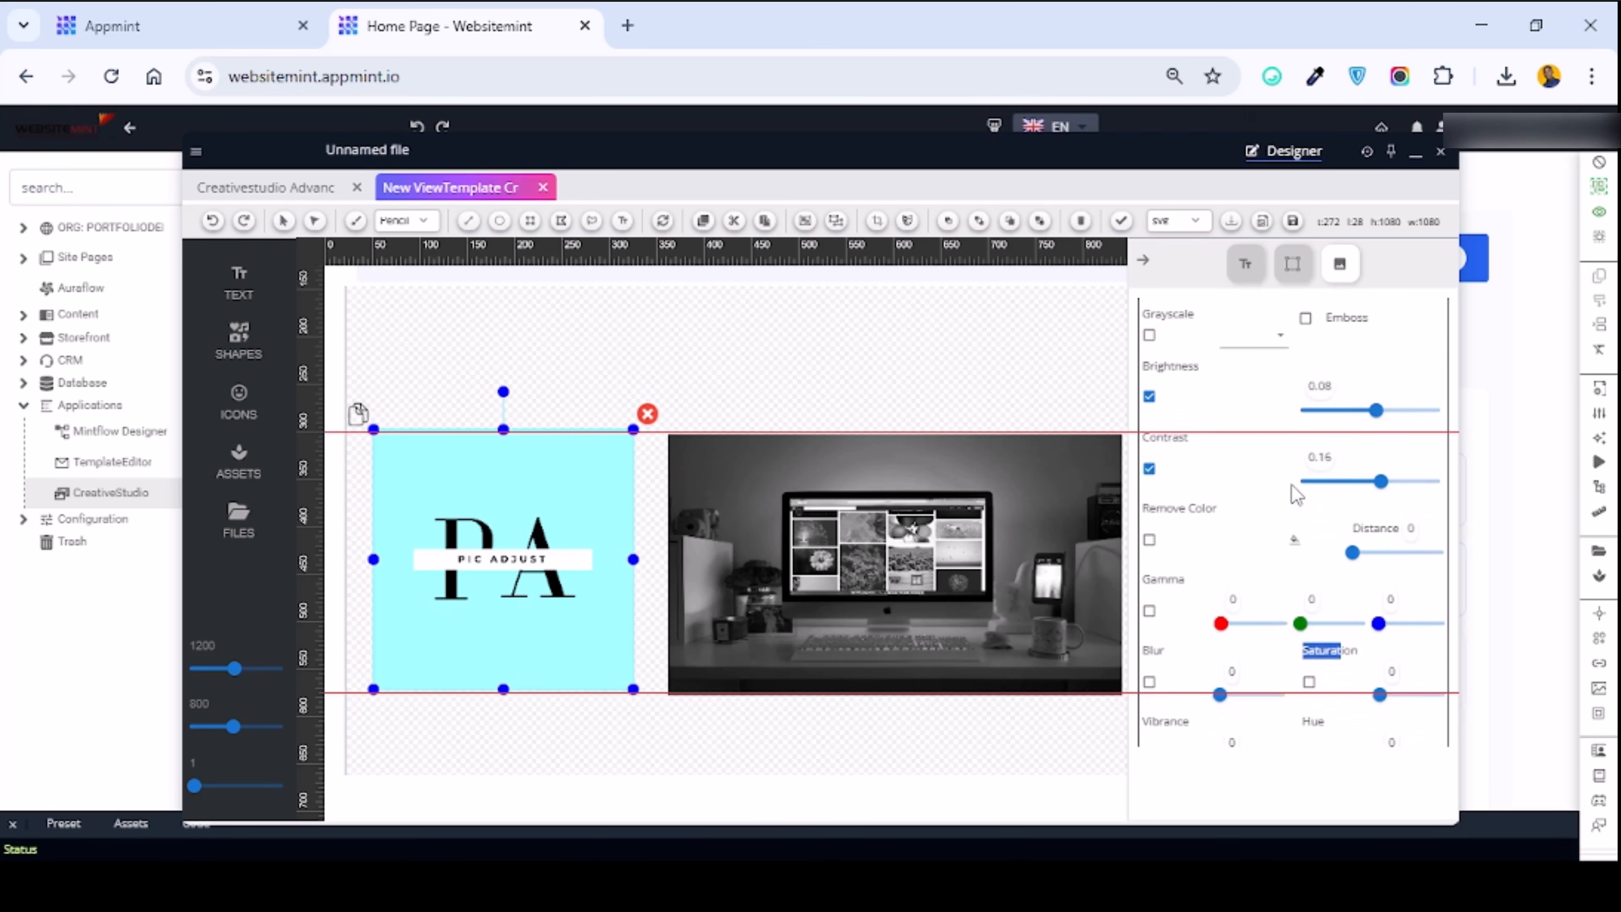
scroll(1296, 495, up, 2)
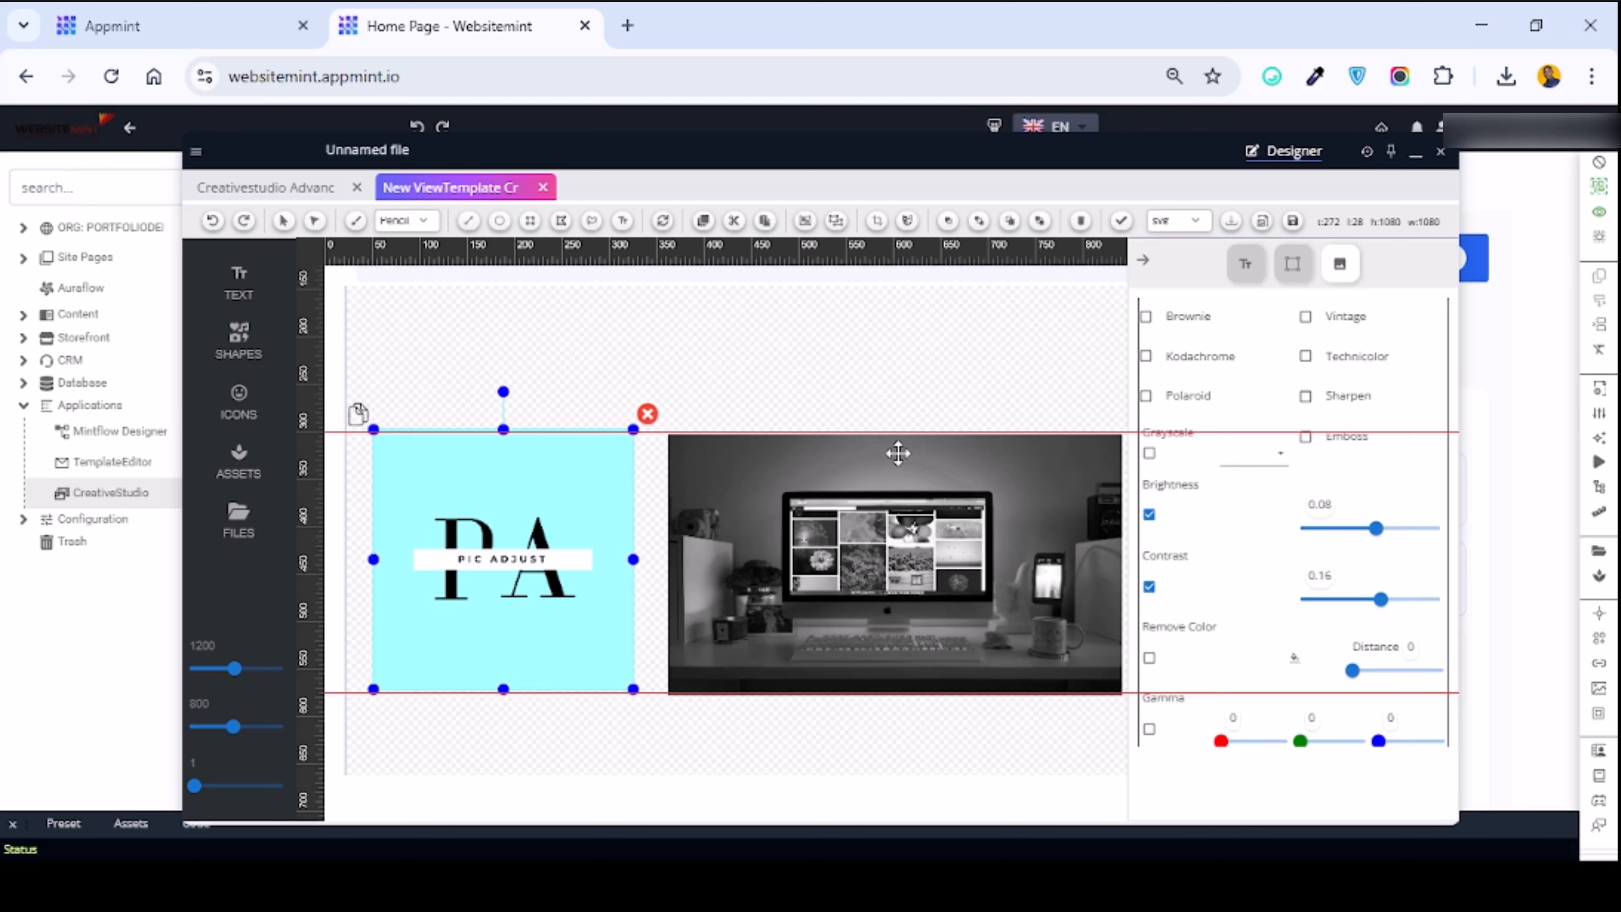
click(662, 433)
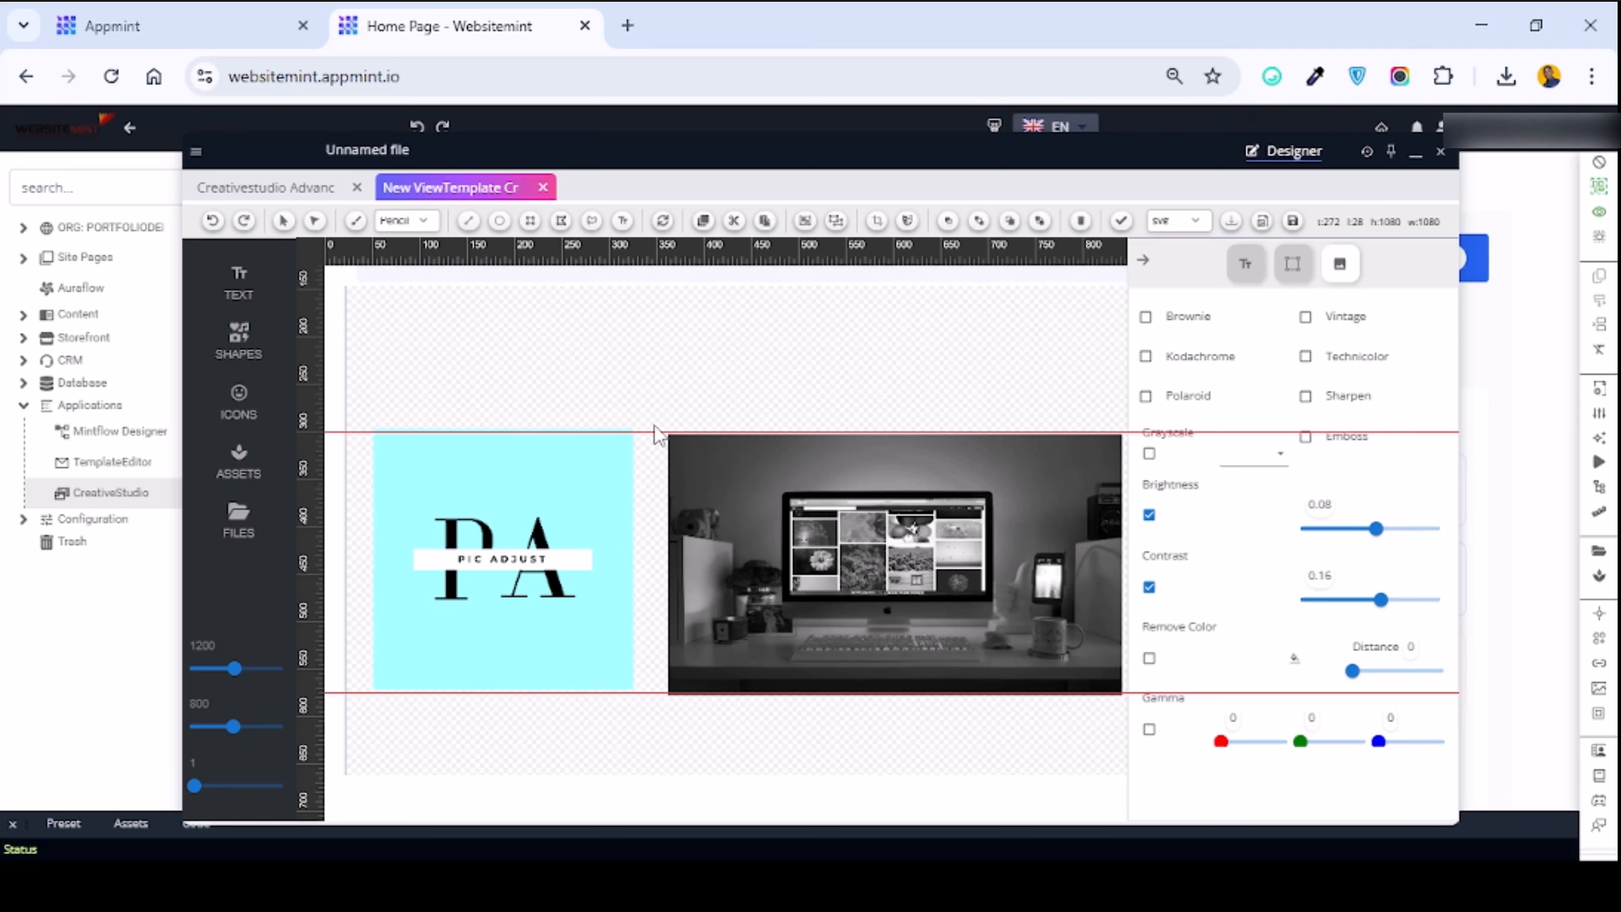
drag(653, 431, 660, 256)
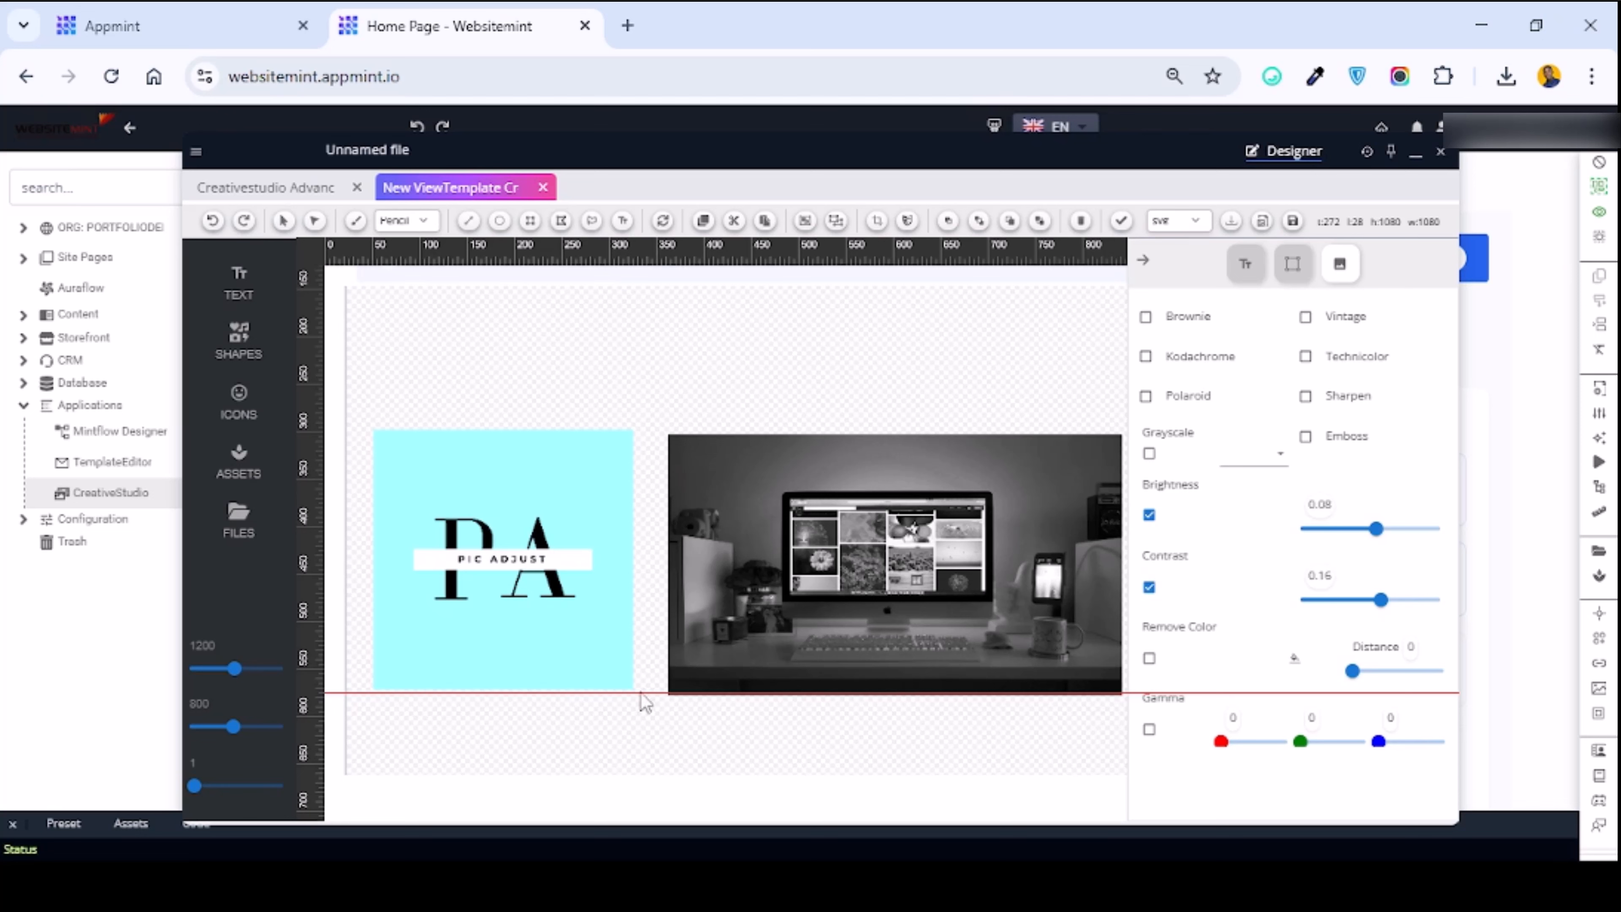
drag(647, 693, 660, 256)
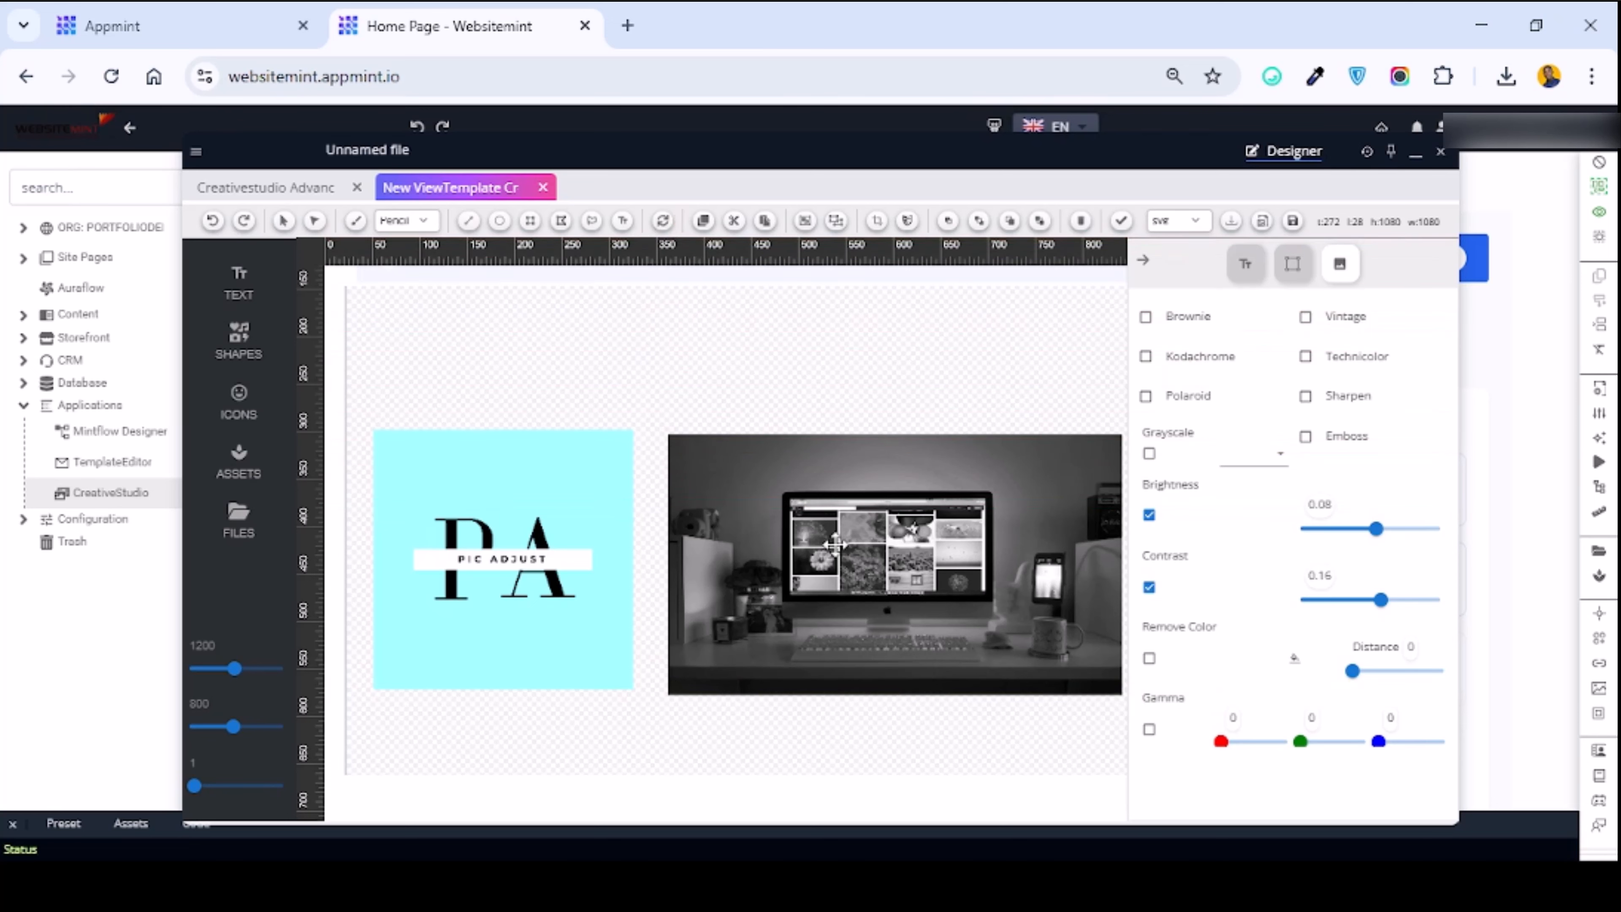
Enable the Saturation filter on the PIC ADJUST logo and set it to 1.
scroll(1321, 562, down, 5)
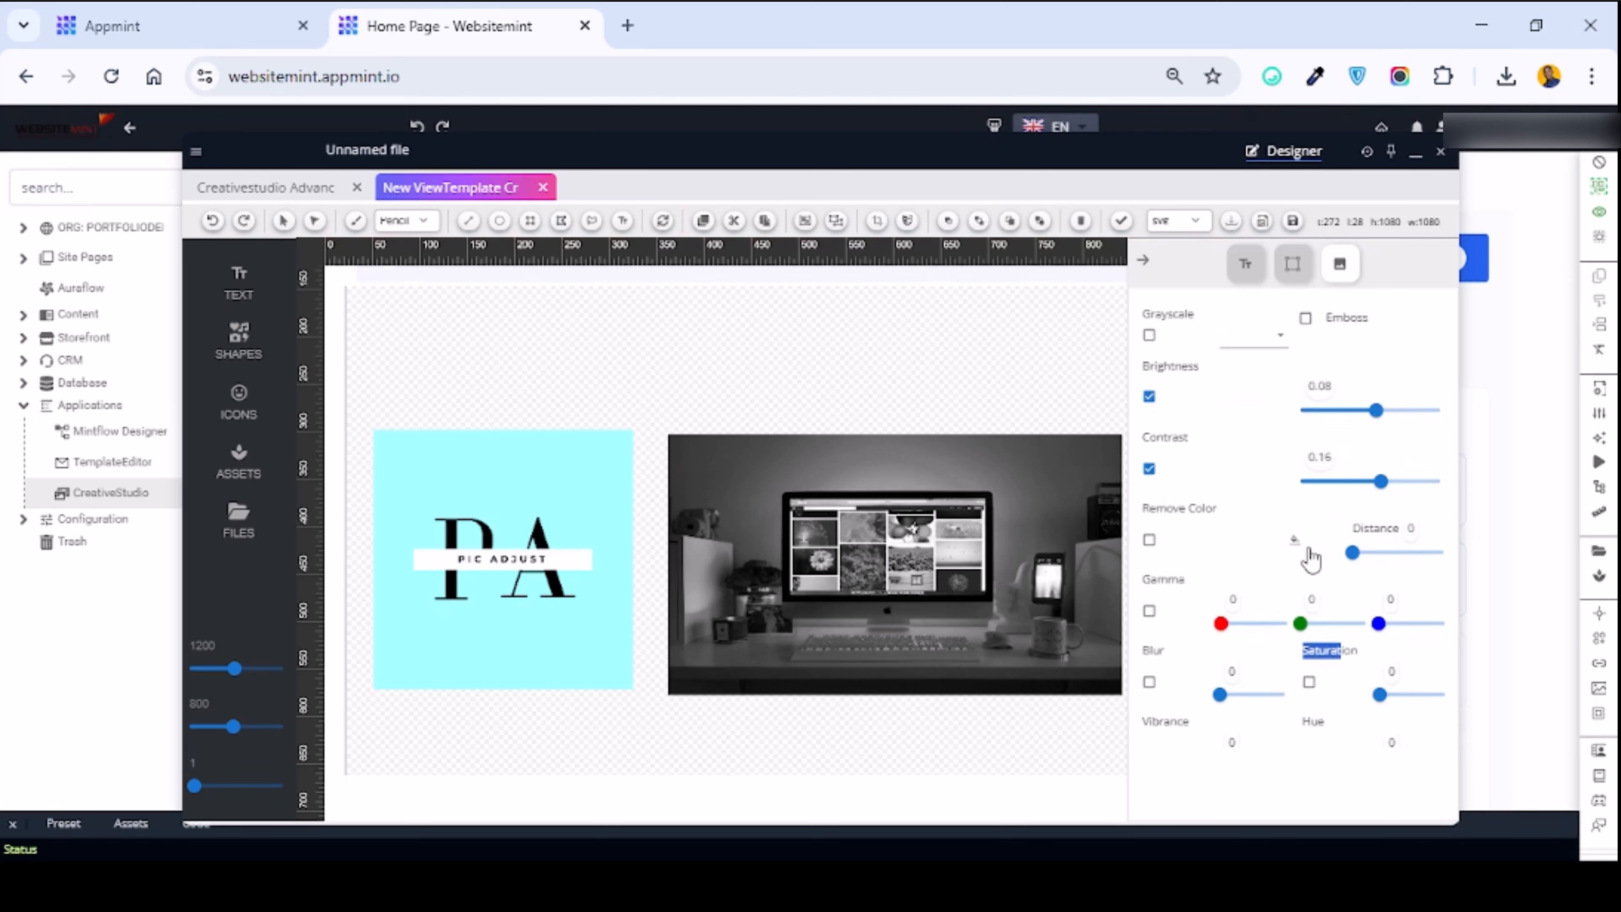
scroll(1308, 544, up, 6)
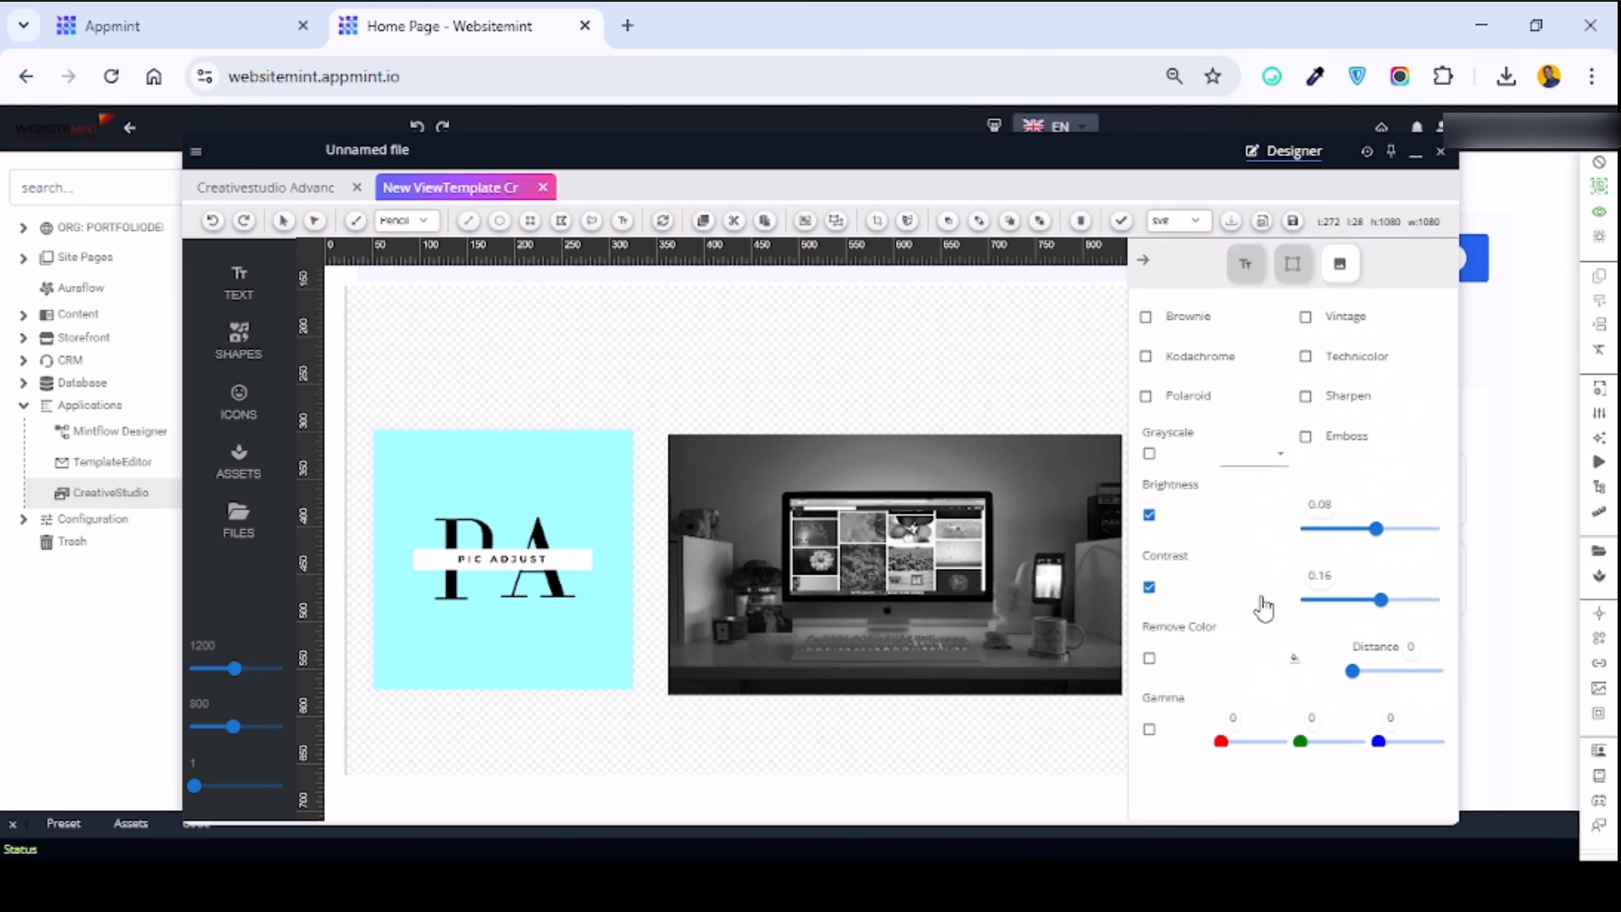
scroll(1264, 600, down, 5)
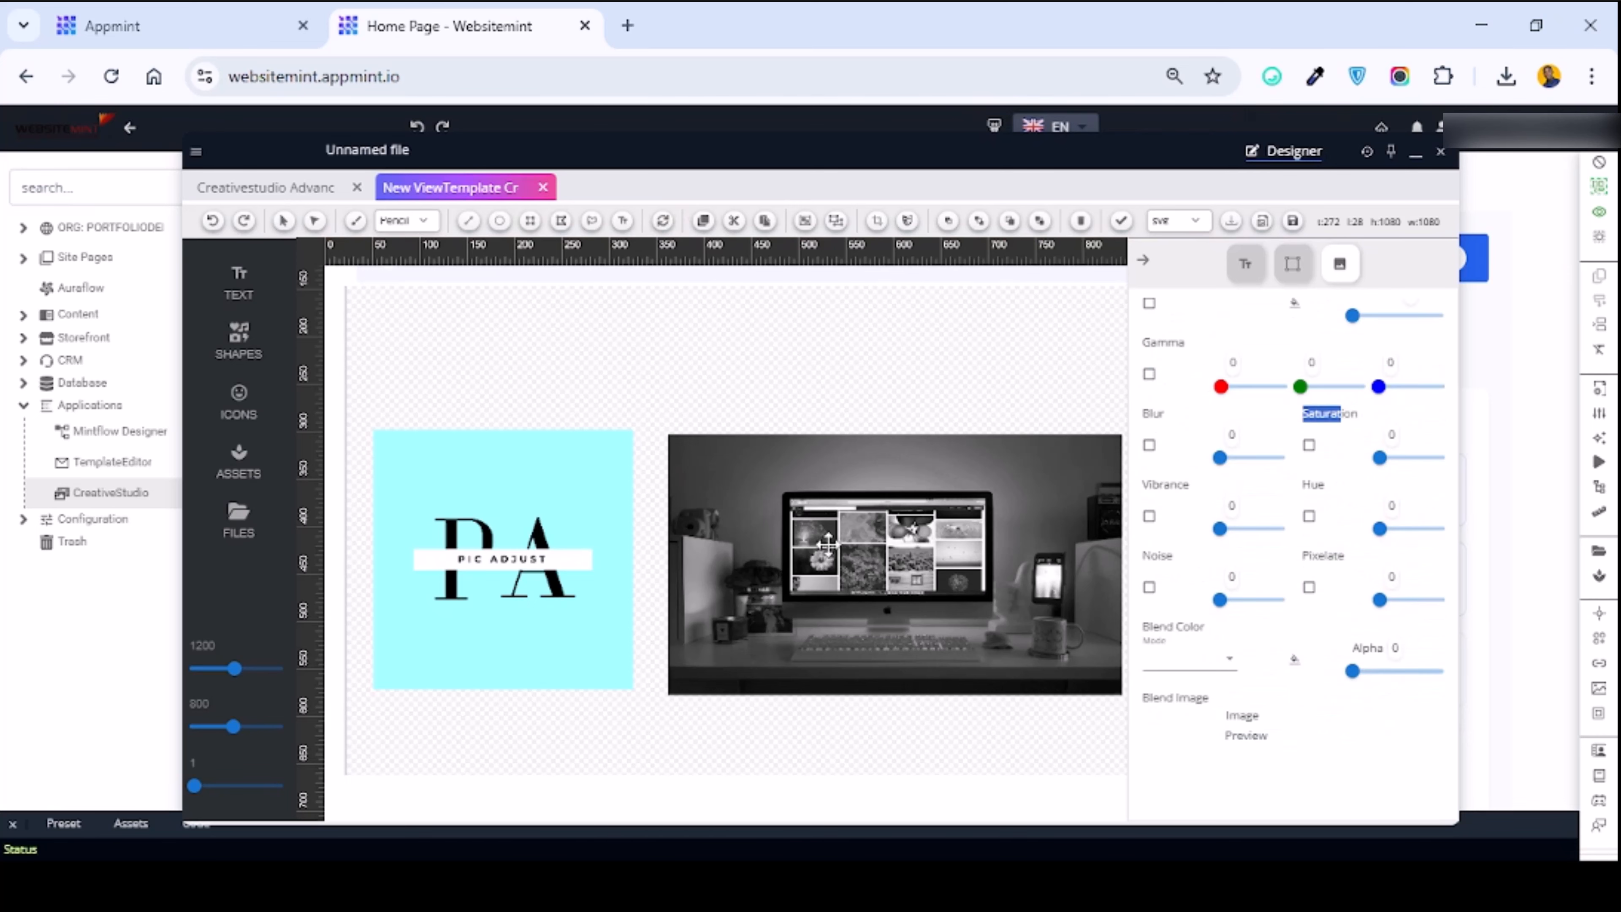
click(820, 558)
click(501, 473)
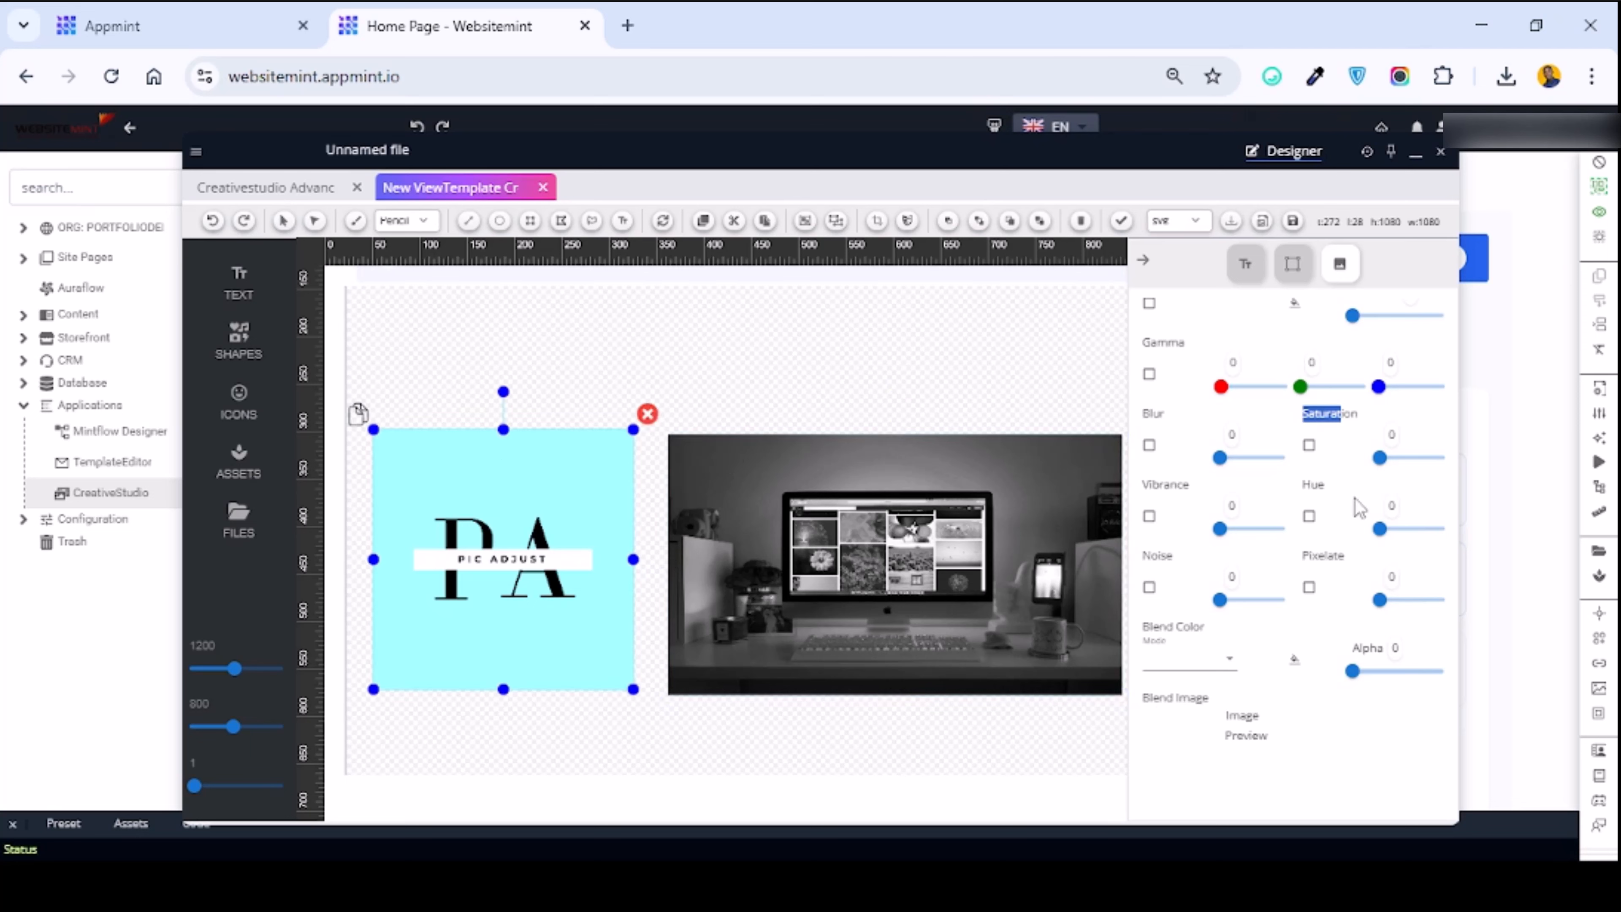
click(1309, 445)
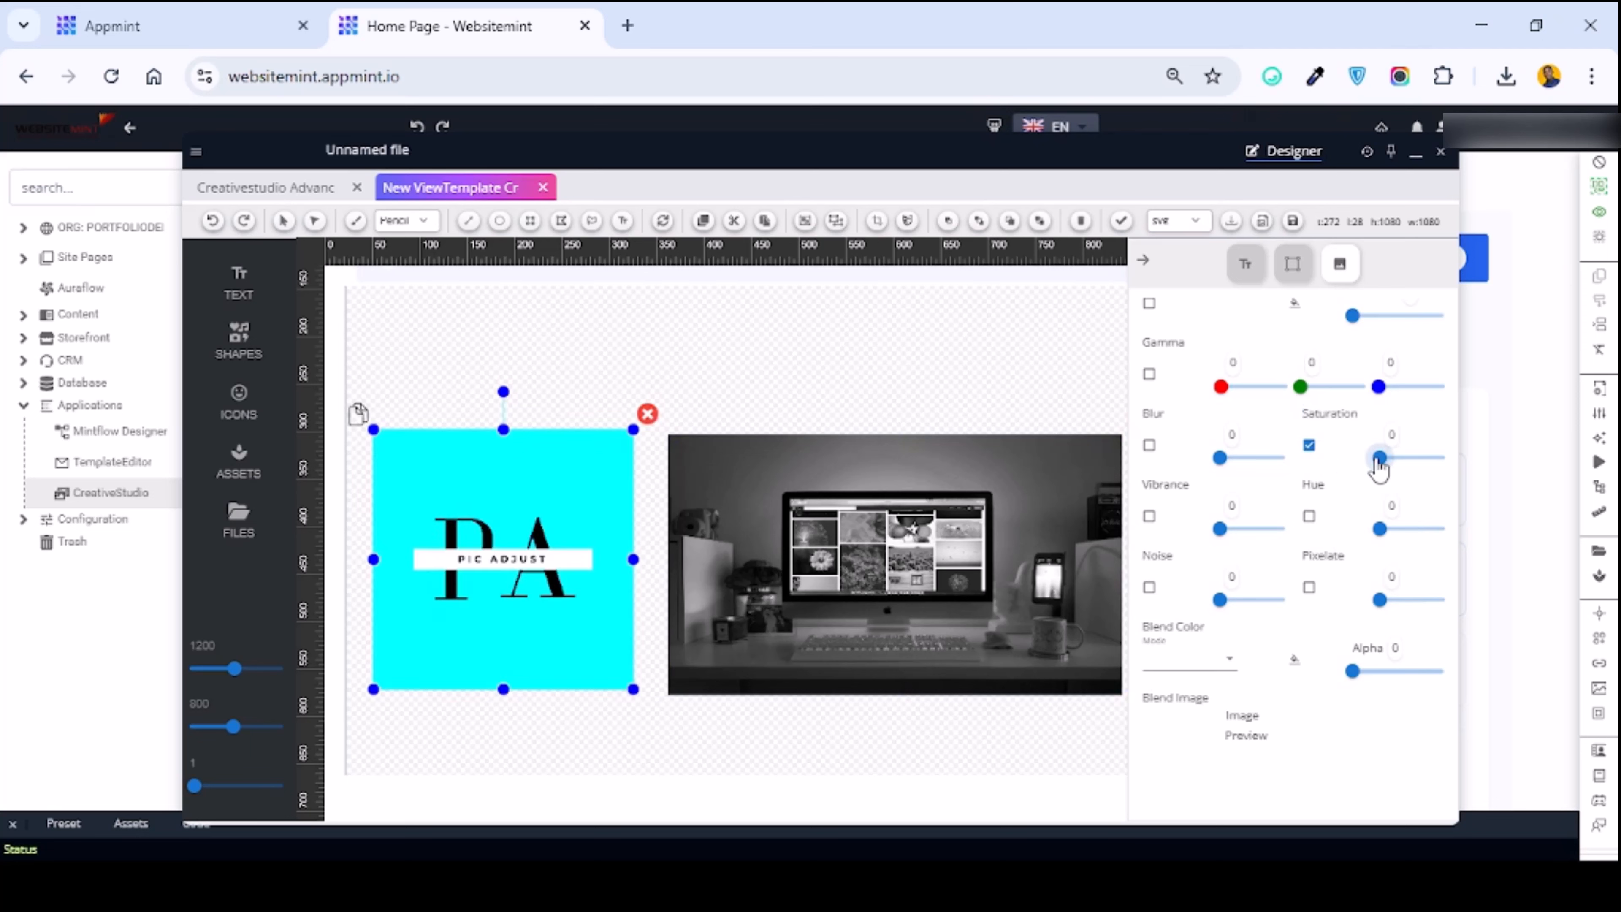
mouse_move(1380, 459)
mouse_down()
mouse_move(1447, 465)
mouse_move(1381, 473)
mouse_up()
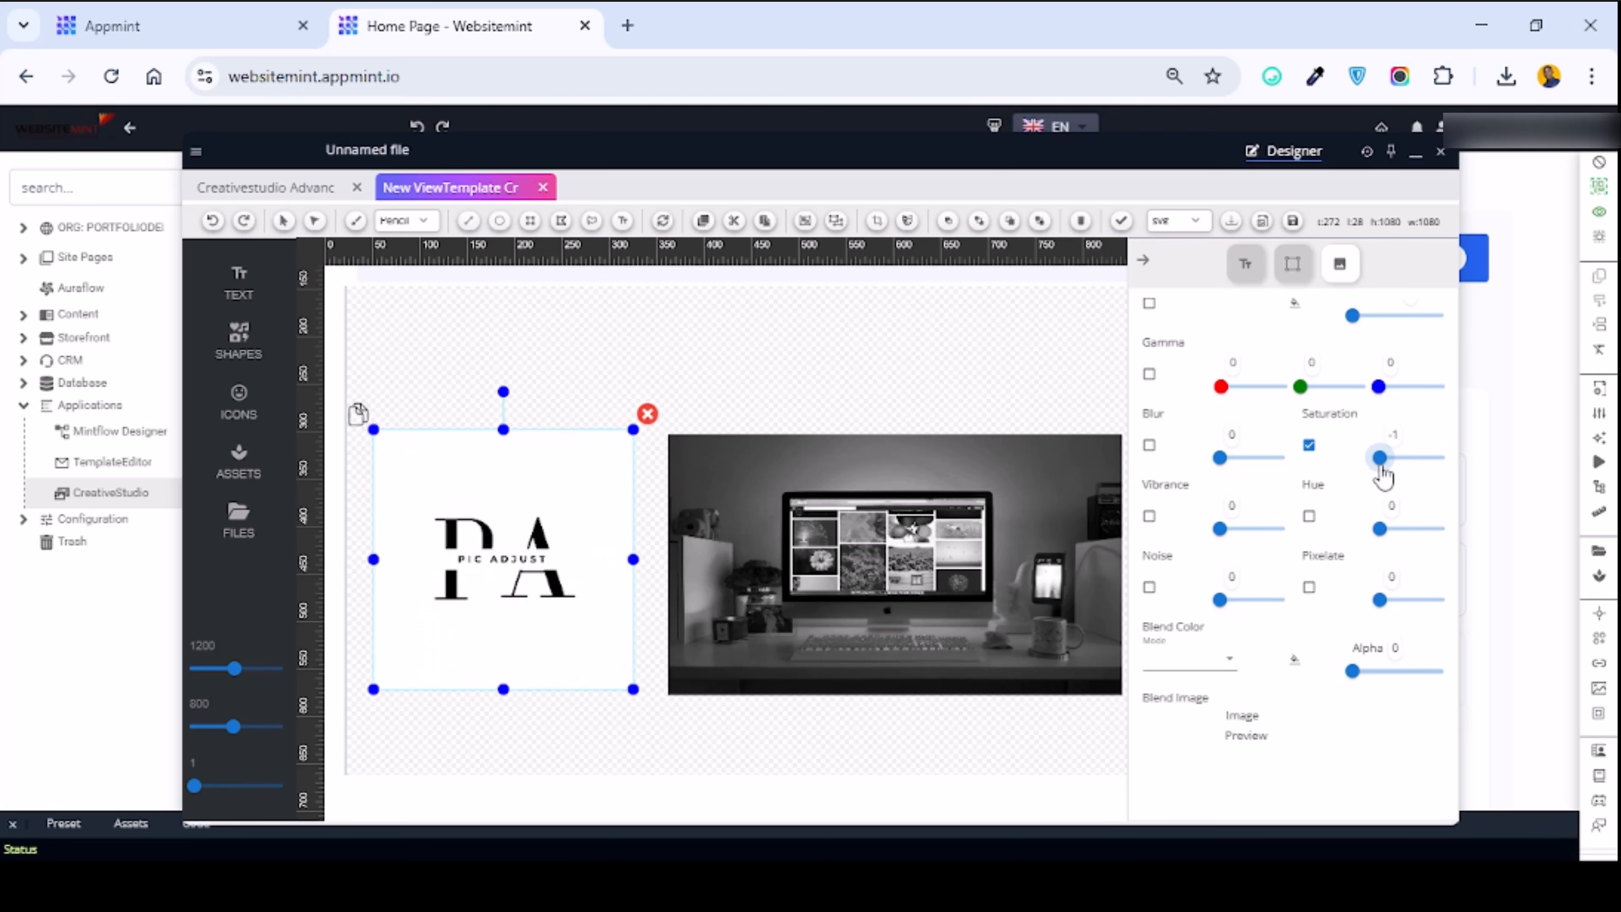
drag(1384, 476, 1486, 471)
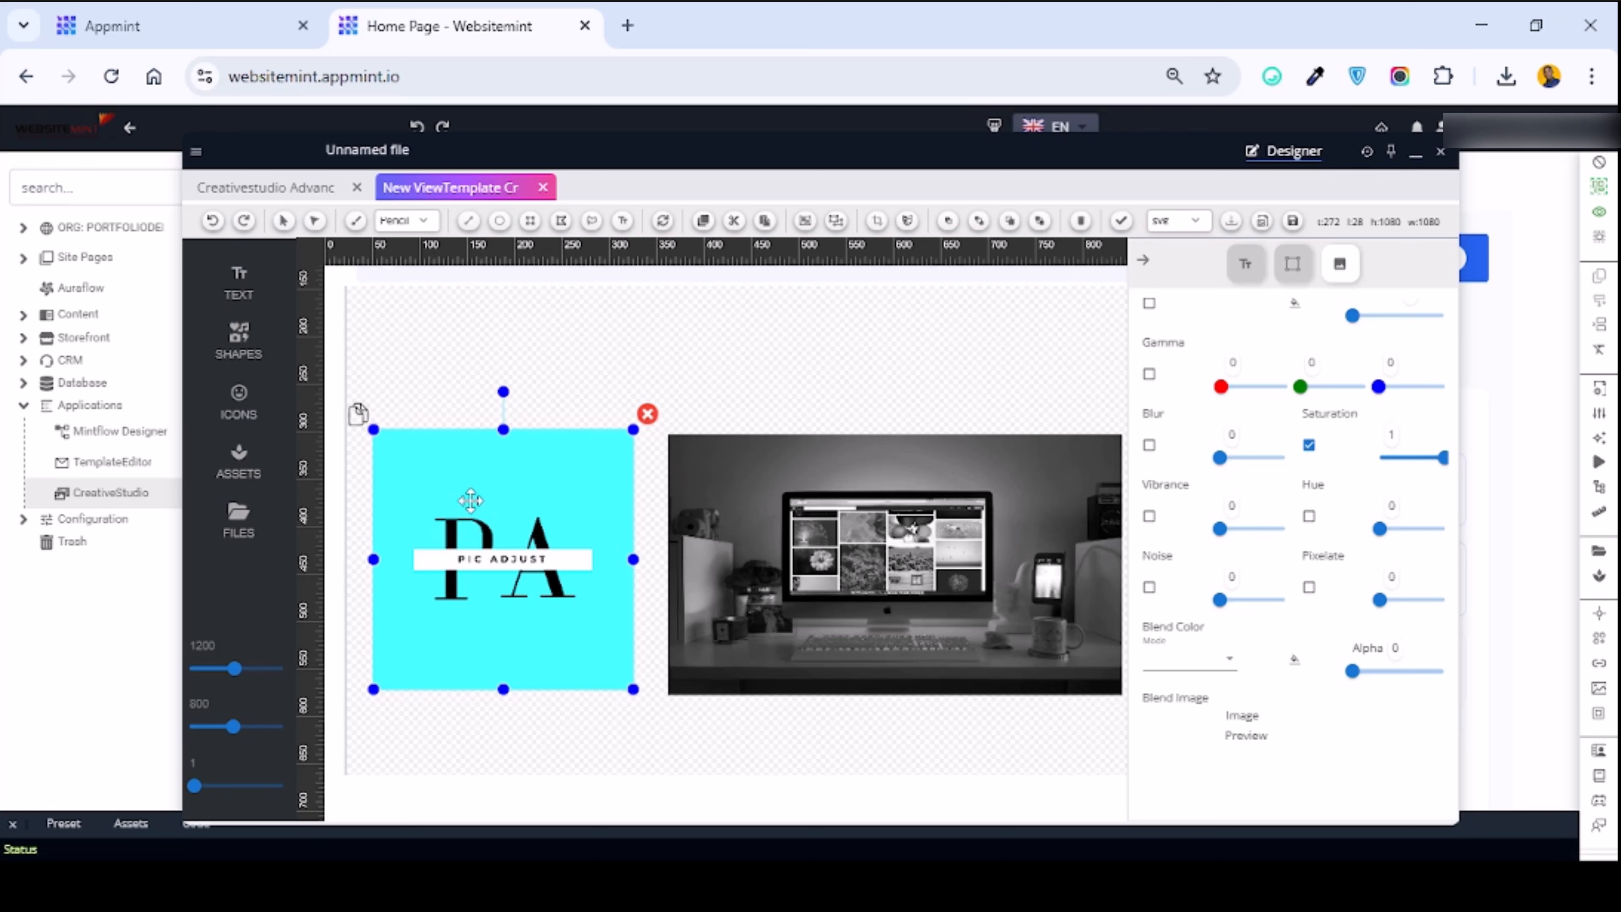
Close the image filter options and move the desk photo away from the logo to the canvas's right side.
click(1146, 263)
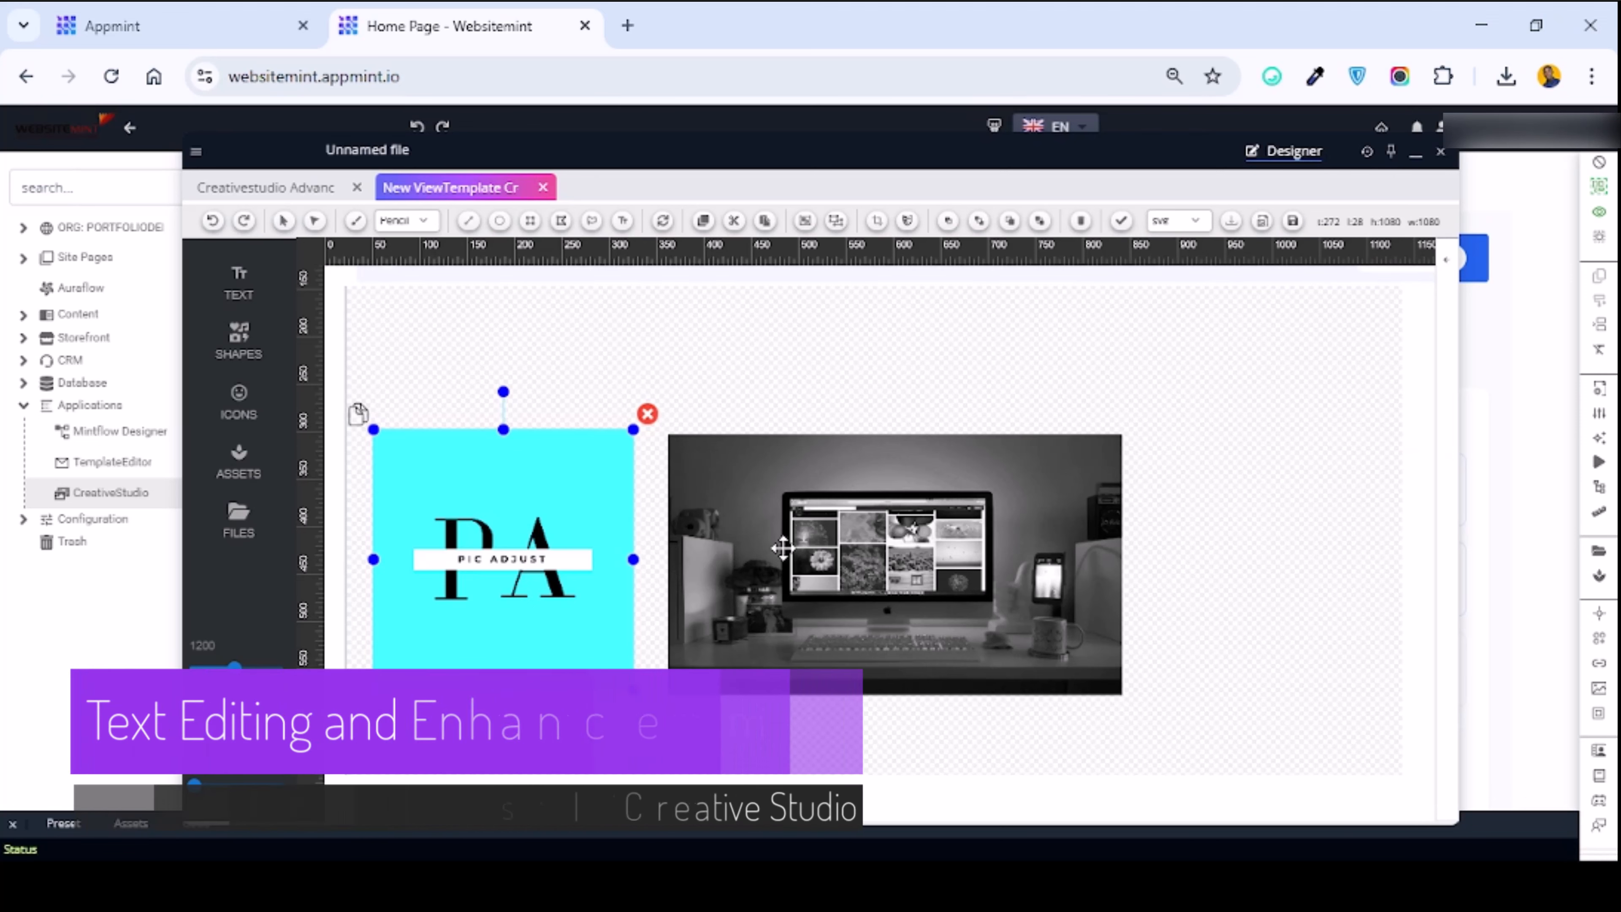
drag(783, 547, 1011, 545)
click(489, 551)
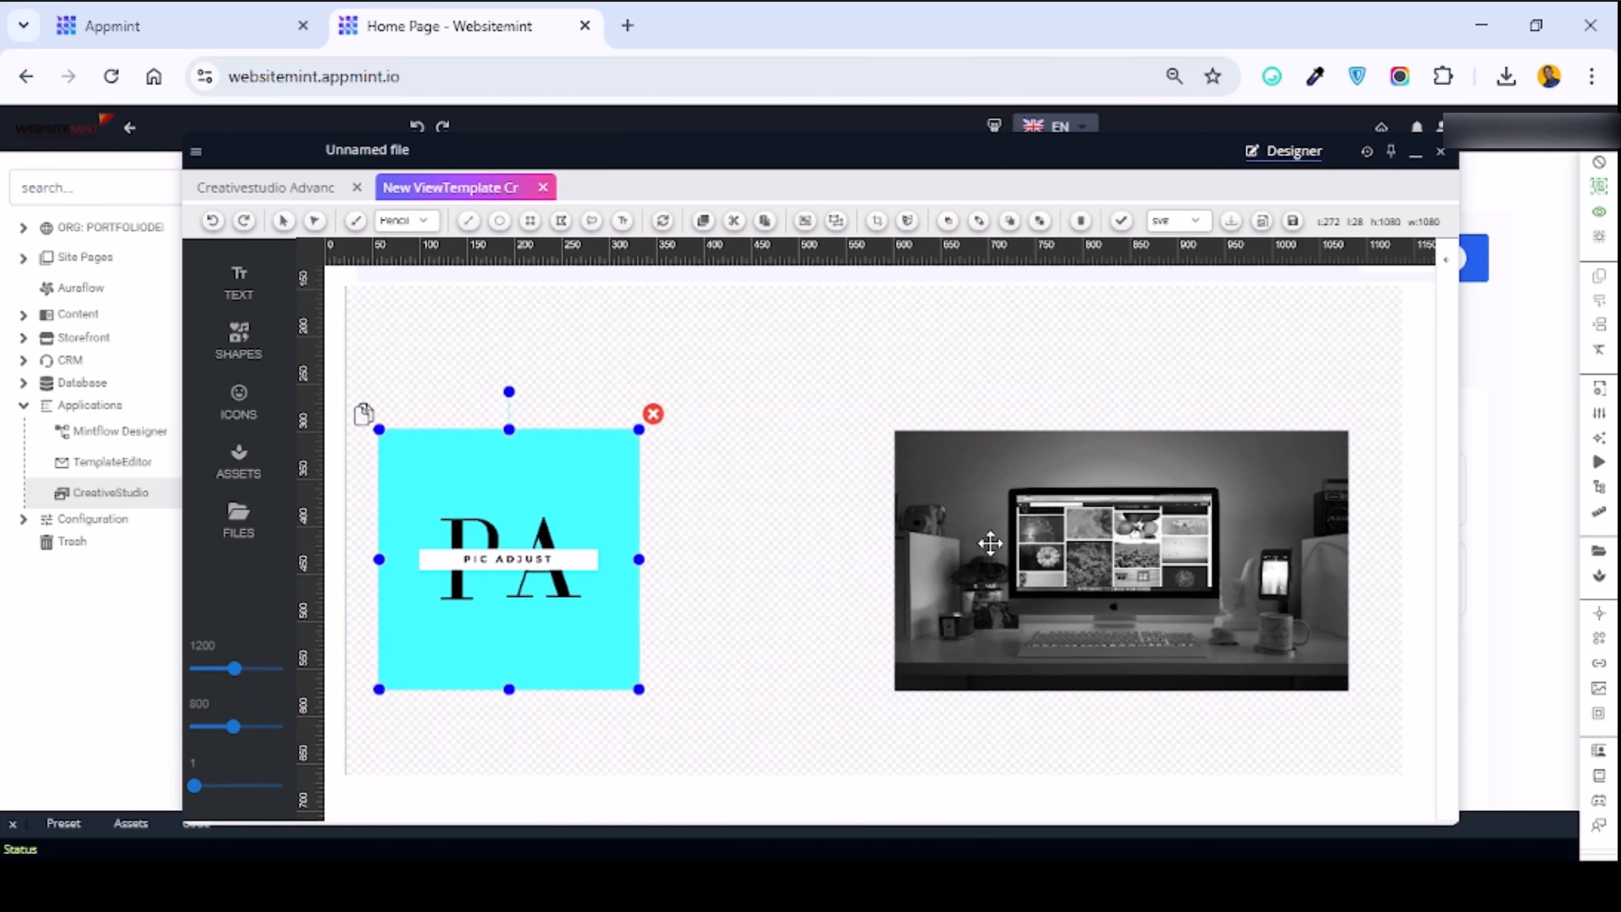
drag(990, 543, 1016, 542)
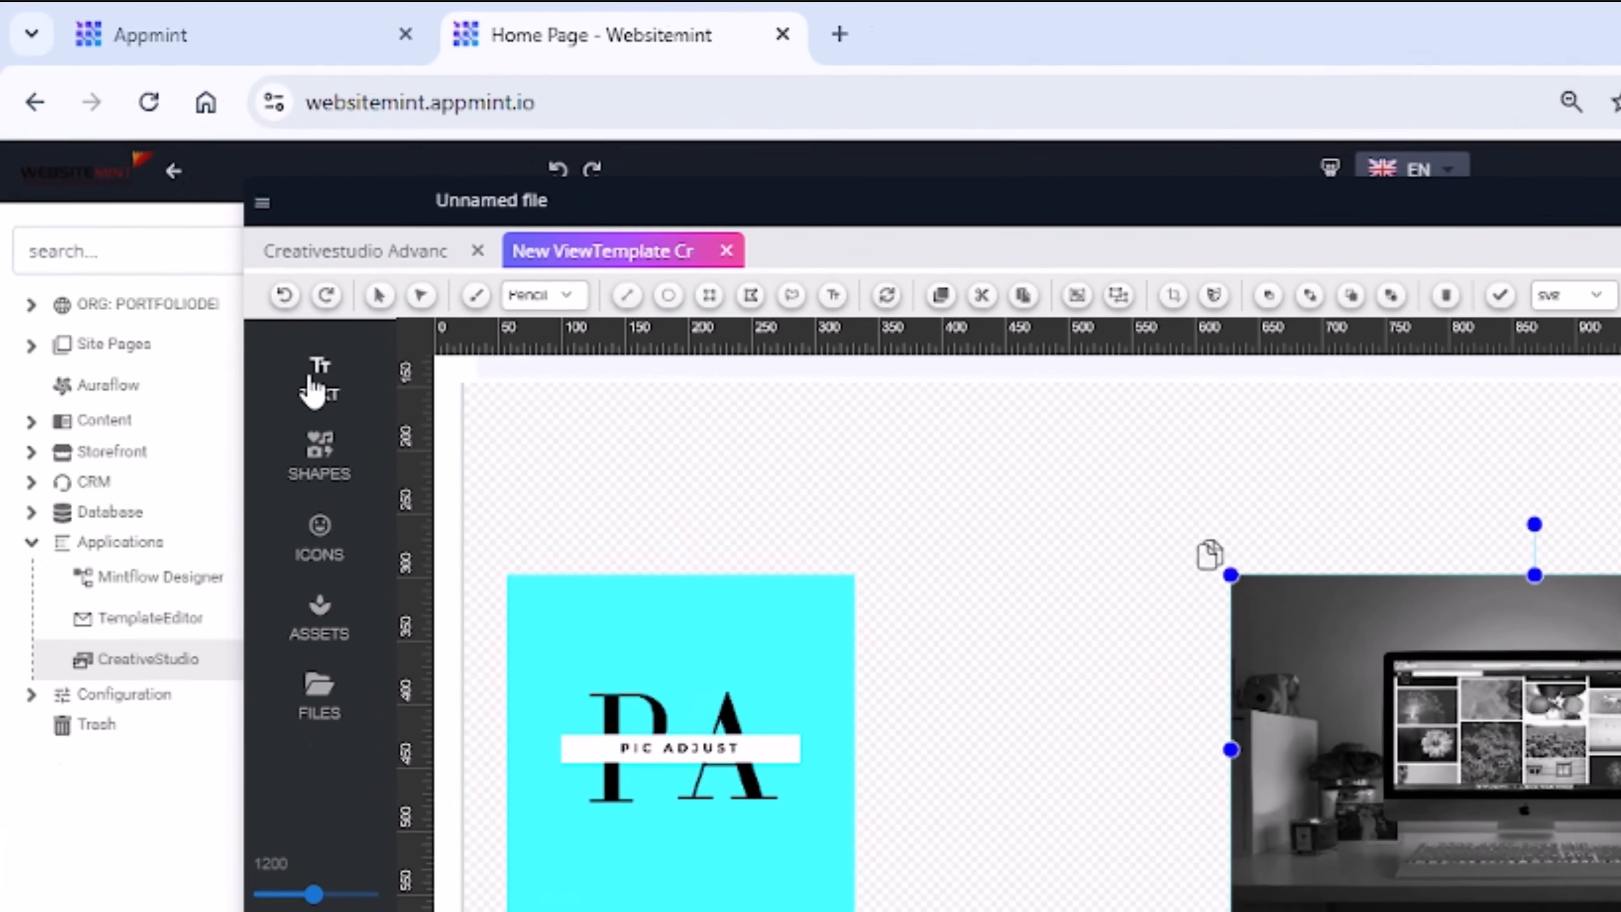
Add a Title Text element to the canvas and move it into the empty area above the images.
click(313, 383)
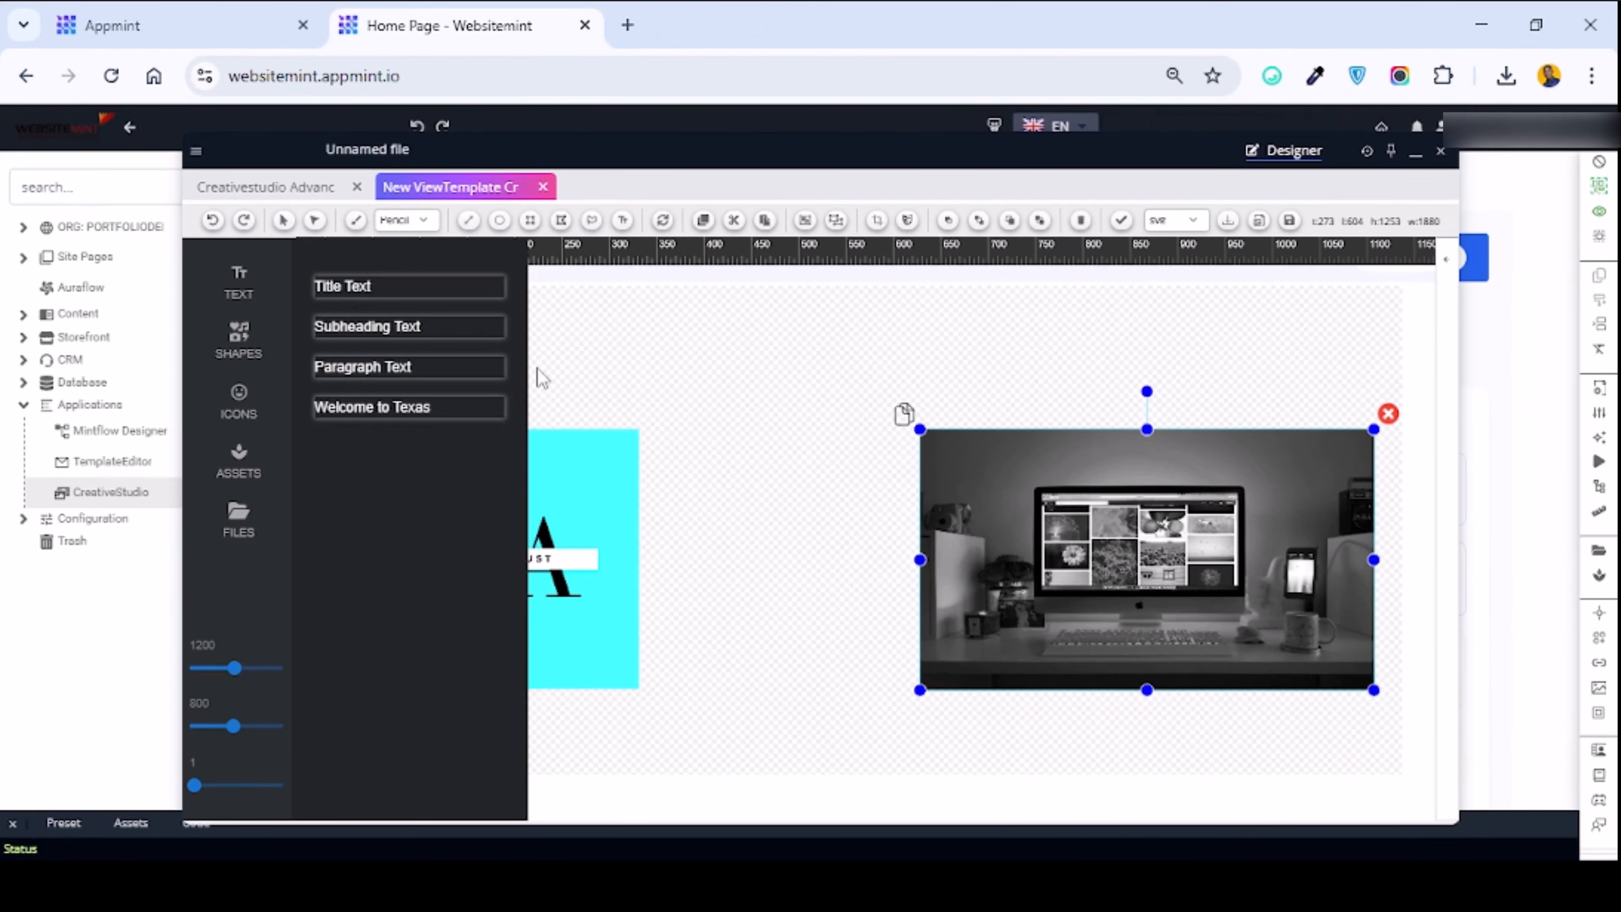
click(331, 289)
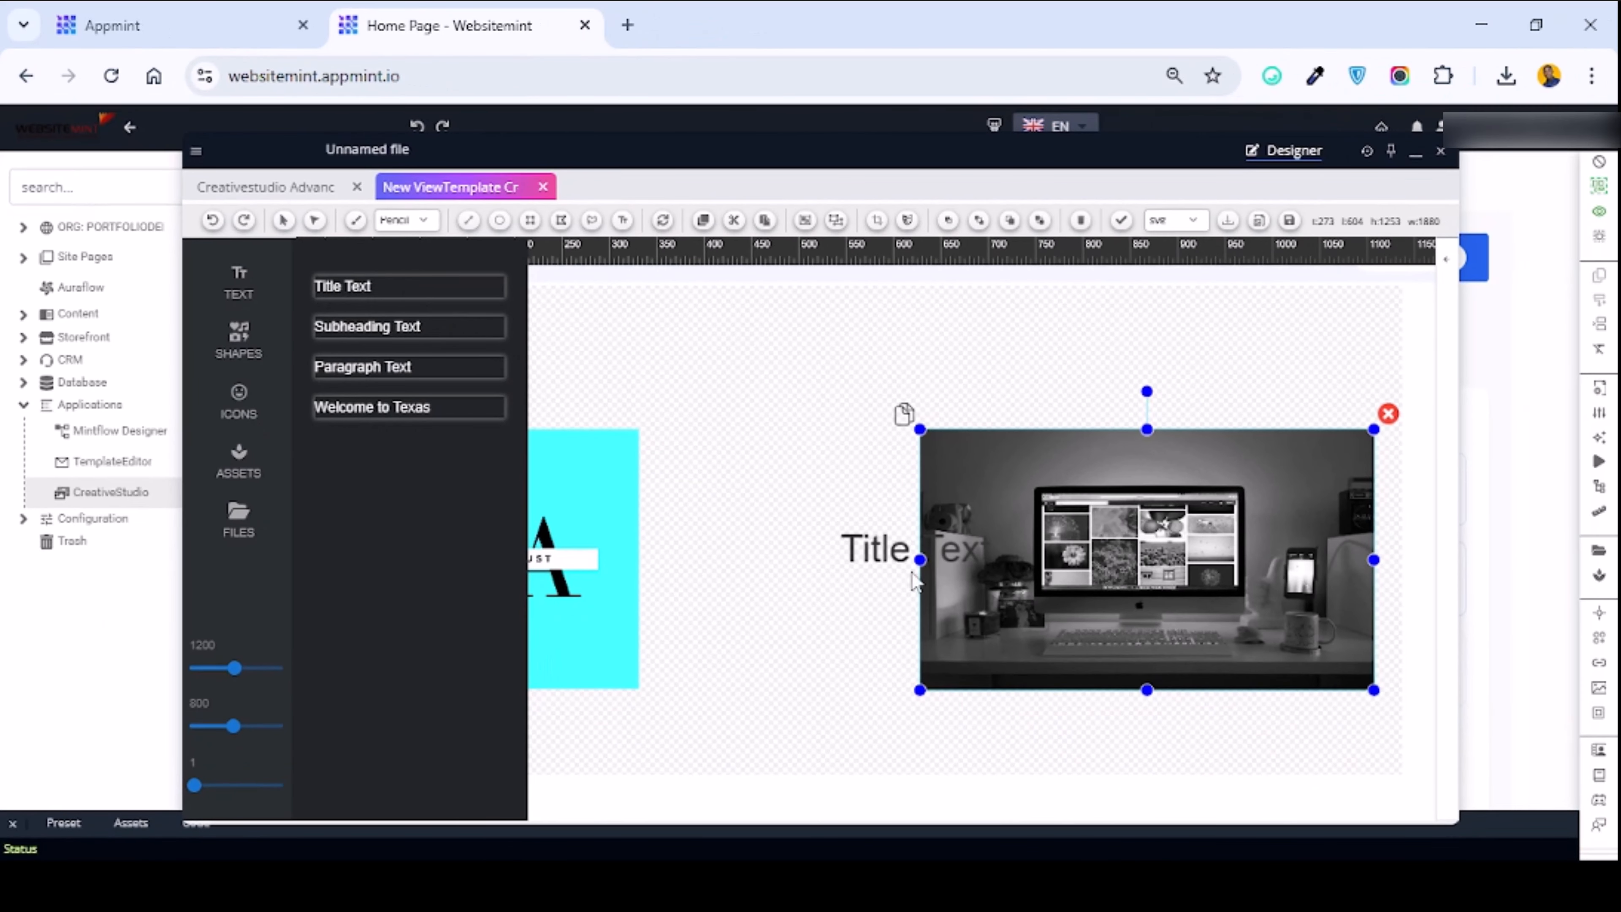
click(239, 281)
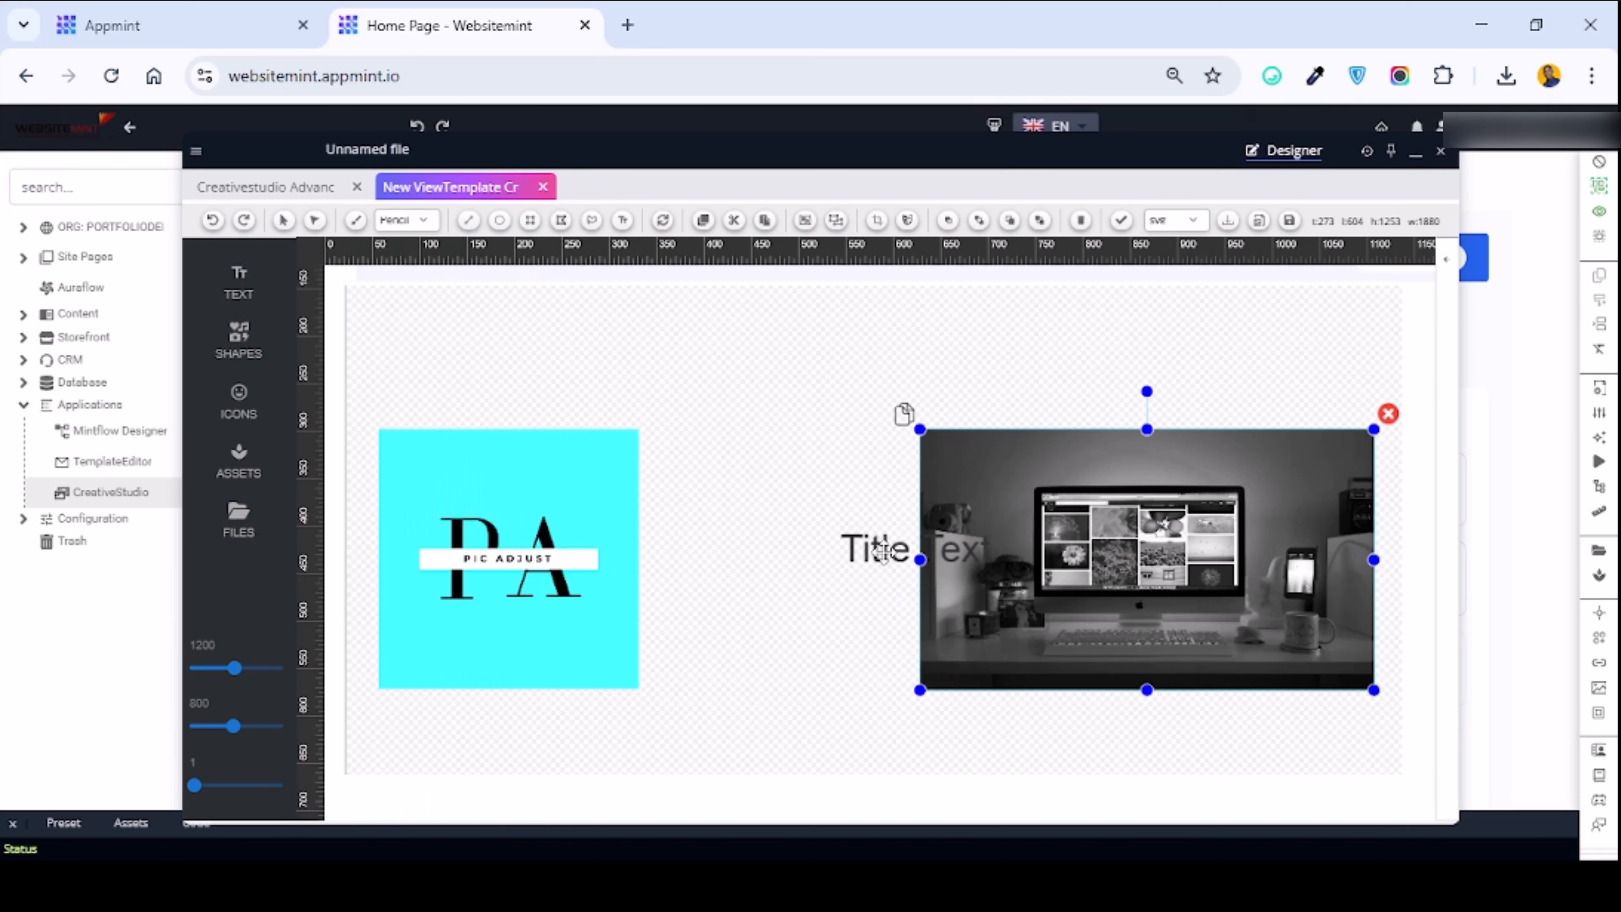
drag(880, 551, 647, 362)
Replace the title's placeholder with "Appmint Creative Studio Tutorial Series" and centre the title above the two images.
click(648, 364)
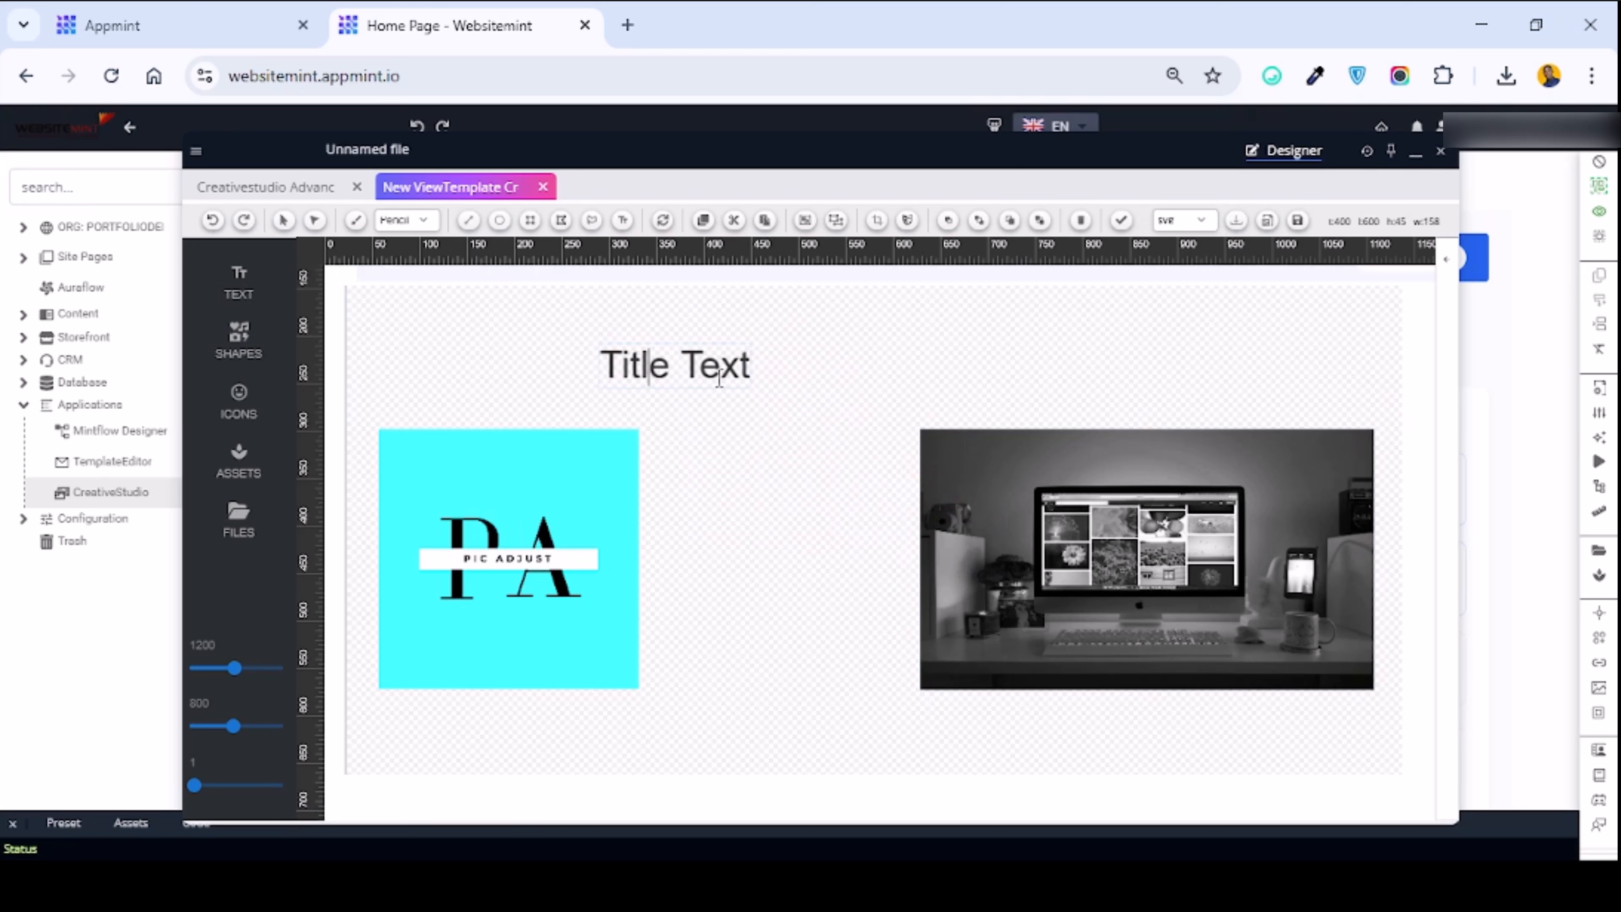
key(ctrl+a)
text(Appmint)
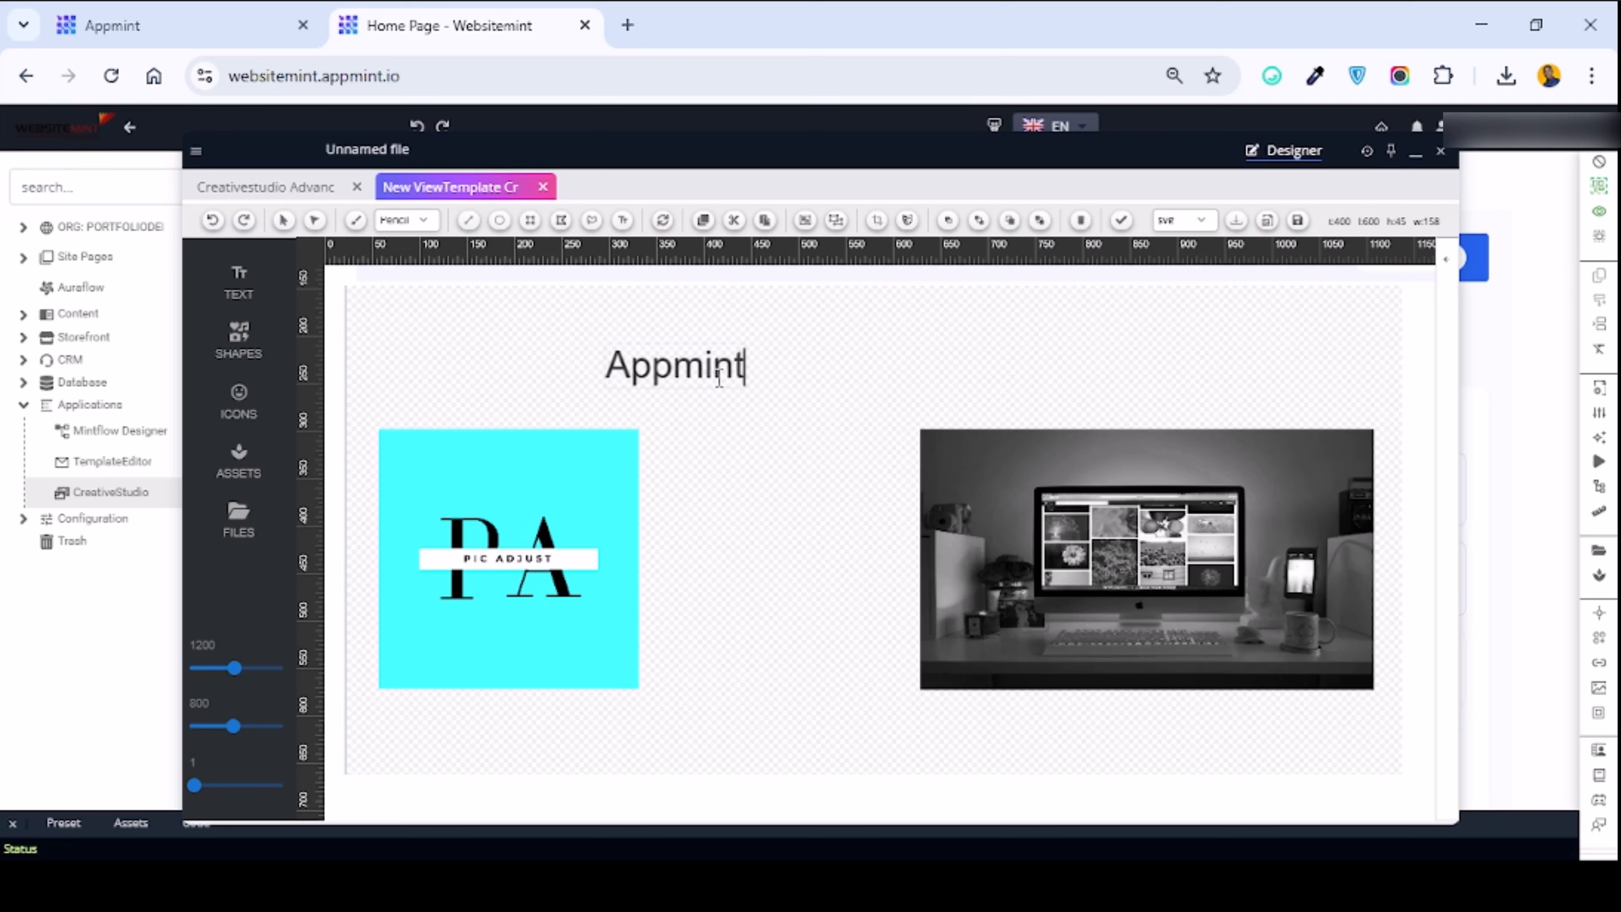
text( Creativ)
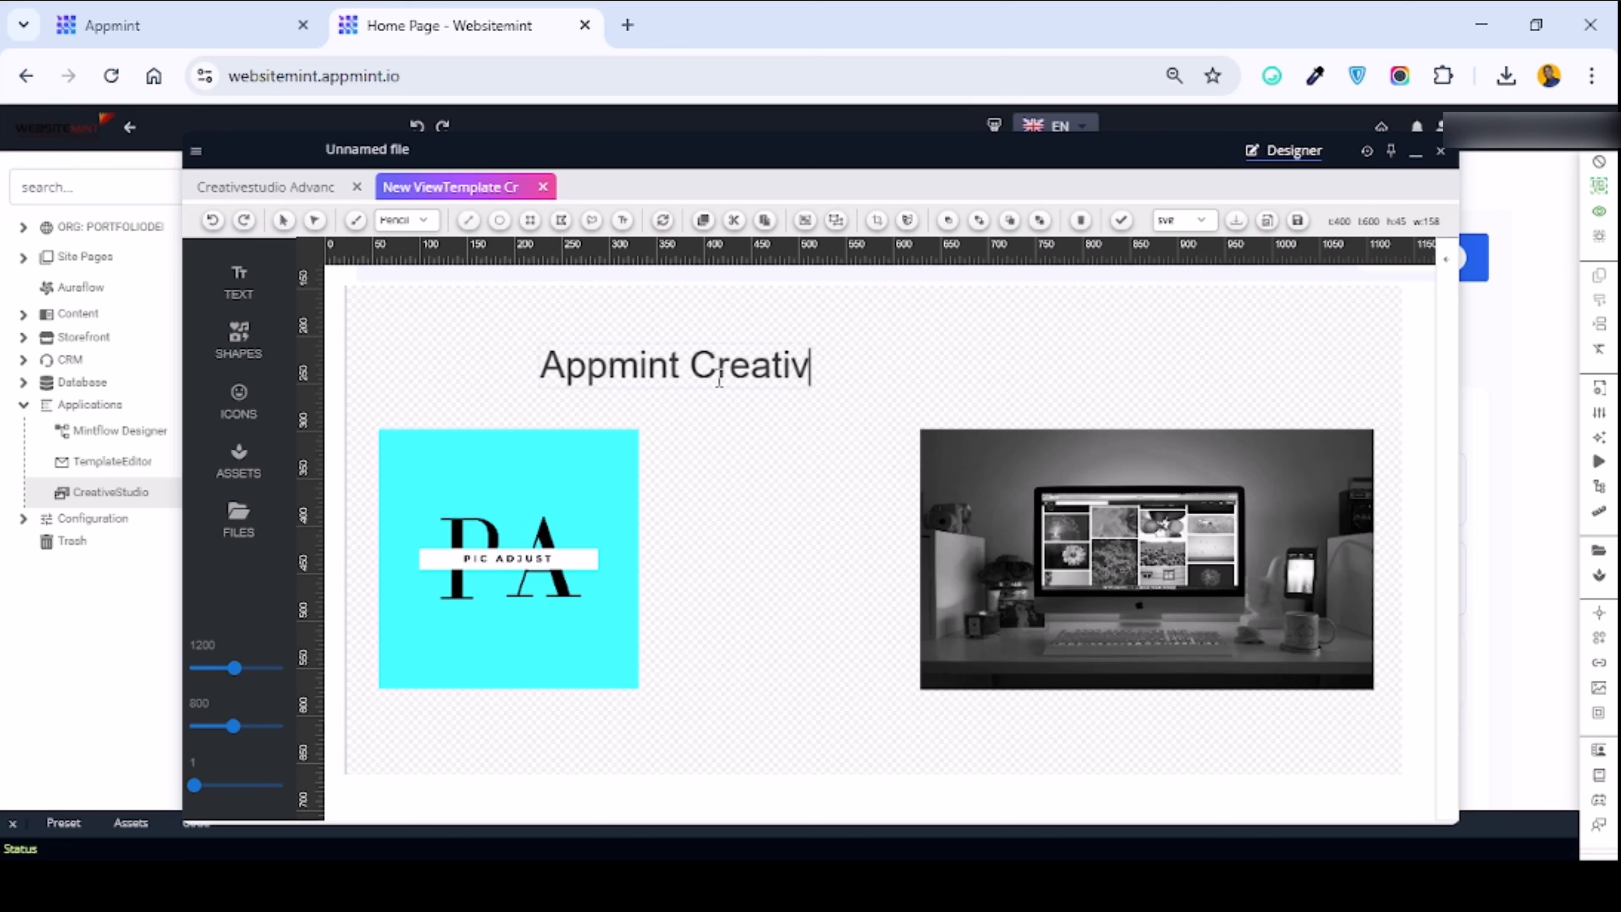
text(e Studi)
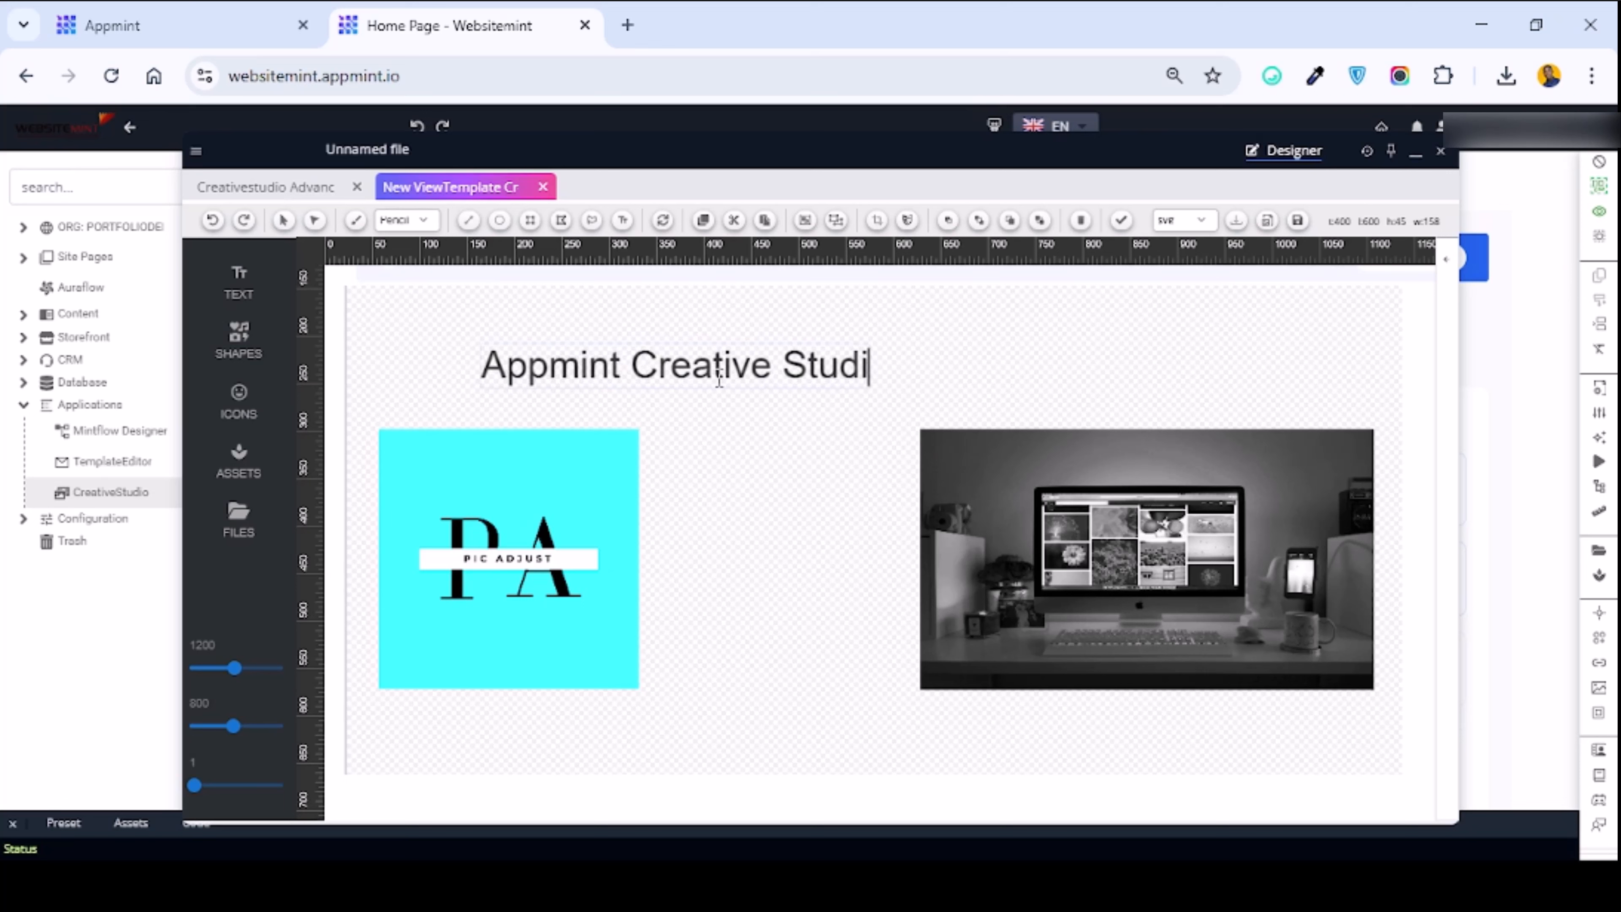
text(o Tutori)
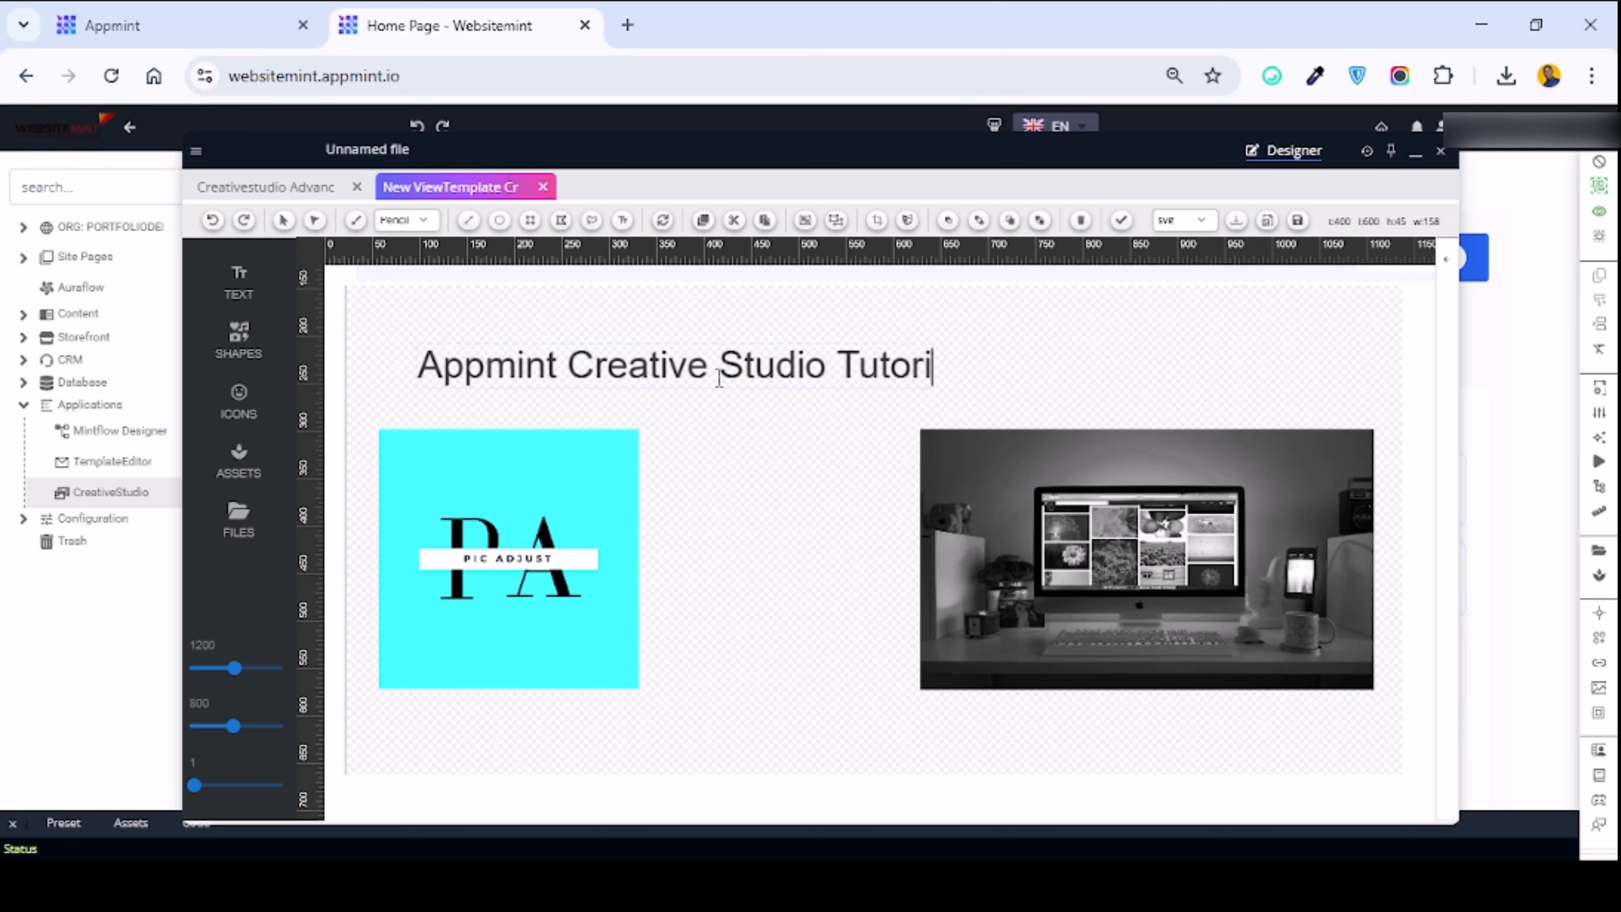
text(al Series)
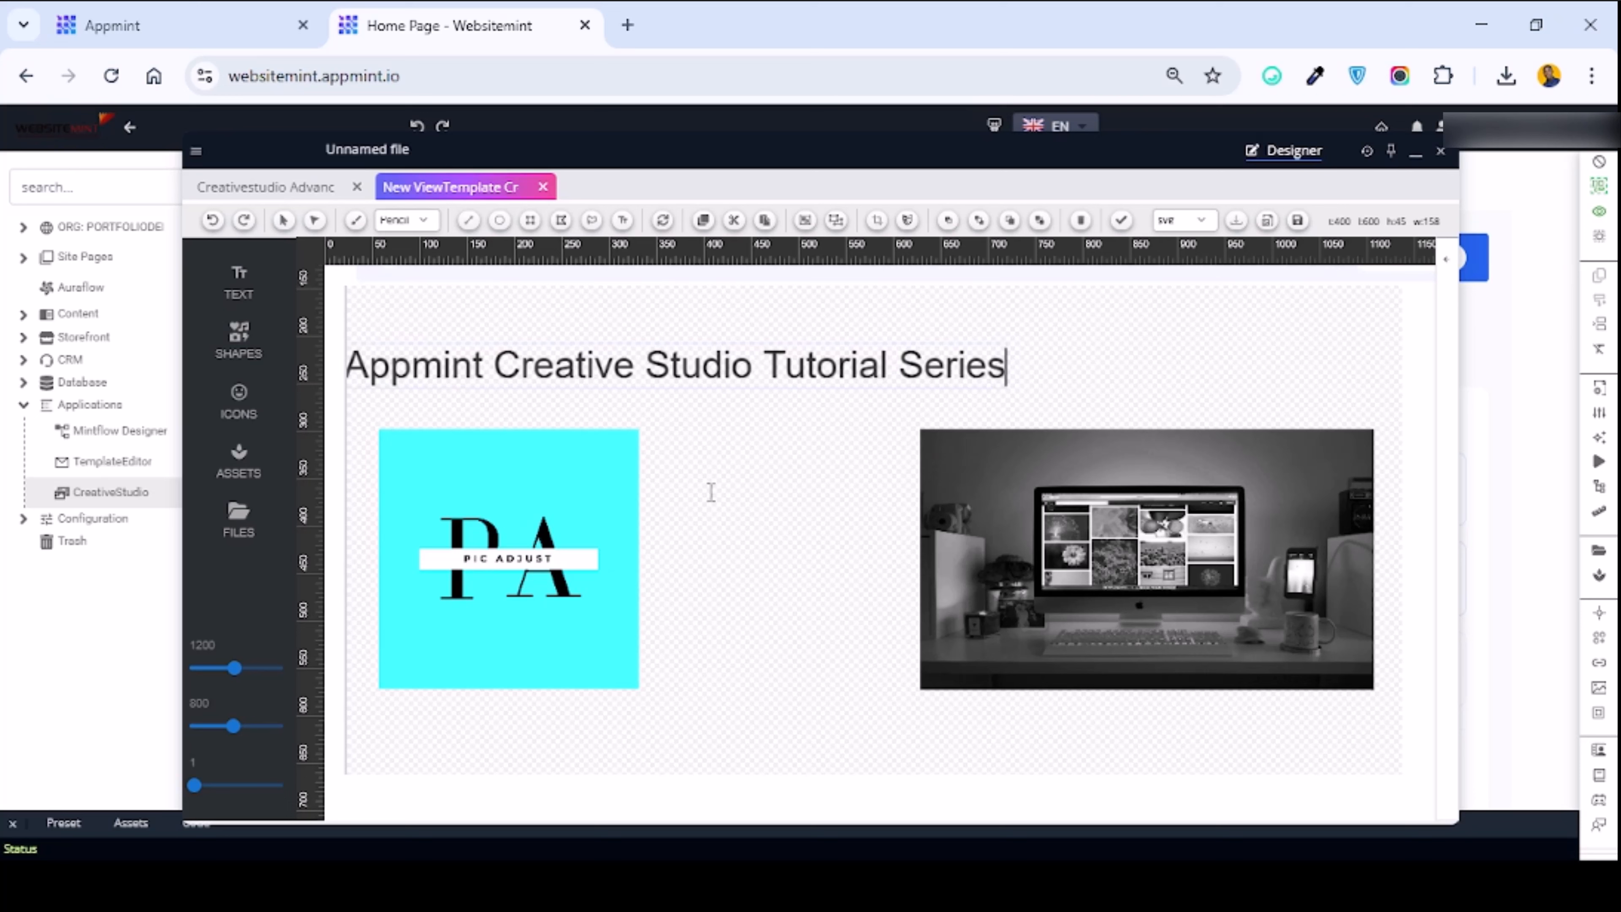
click(677, 369)
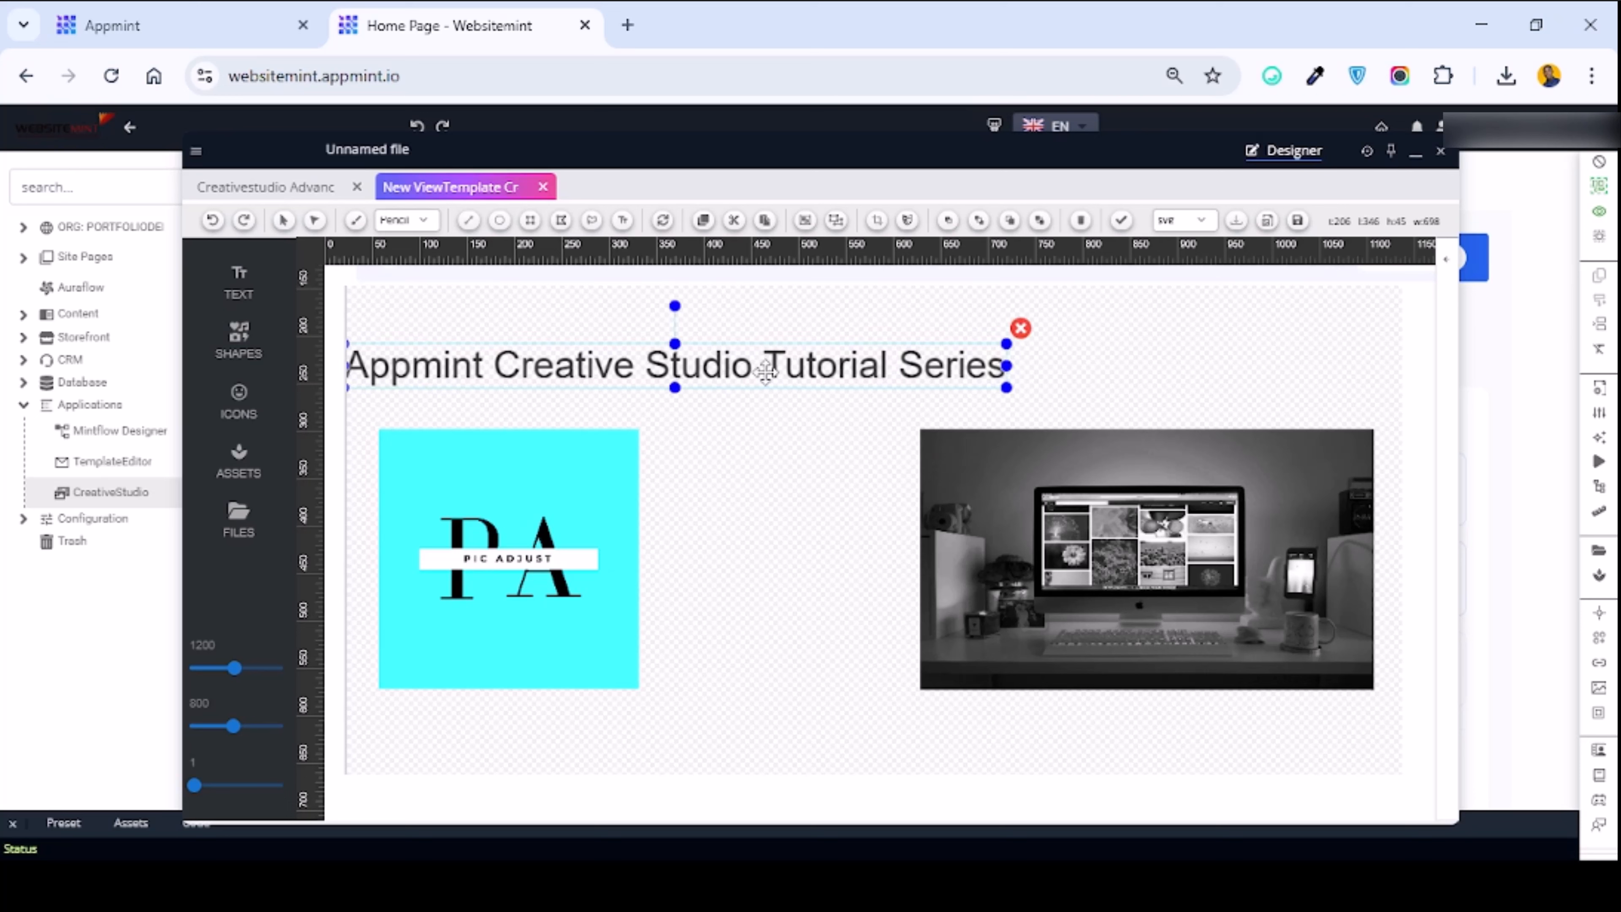
drag(766, 370, 938, 372)
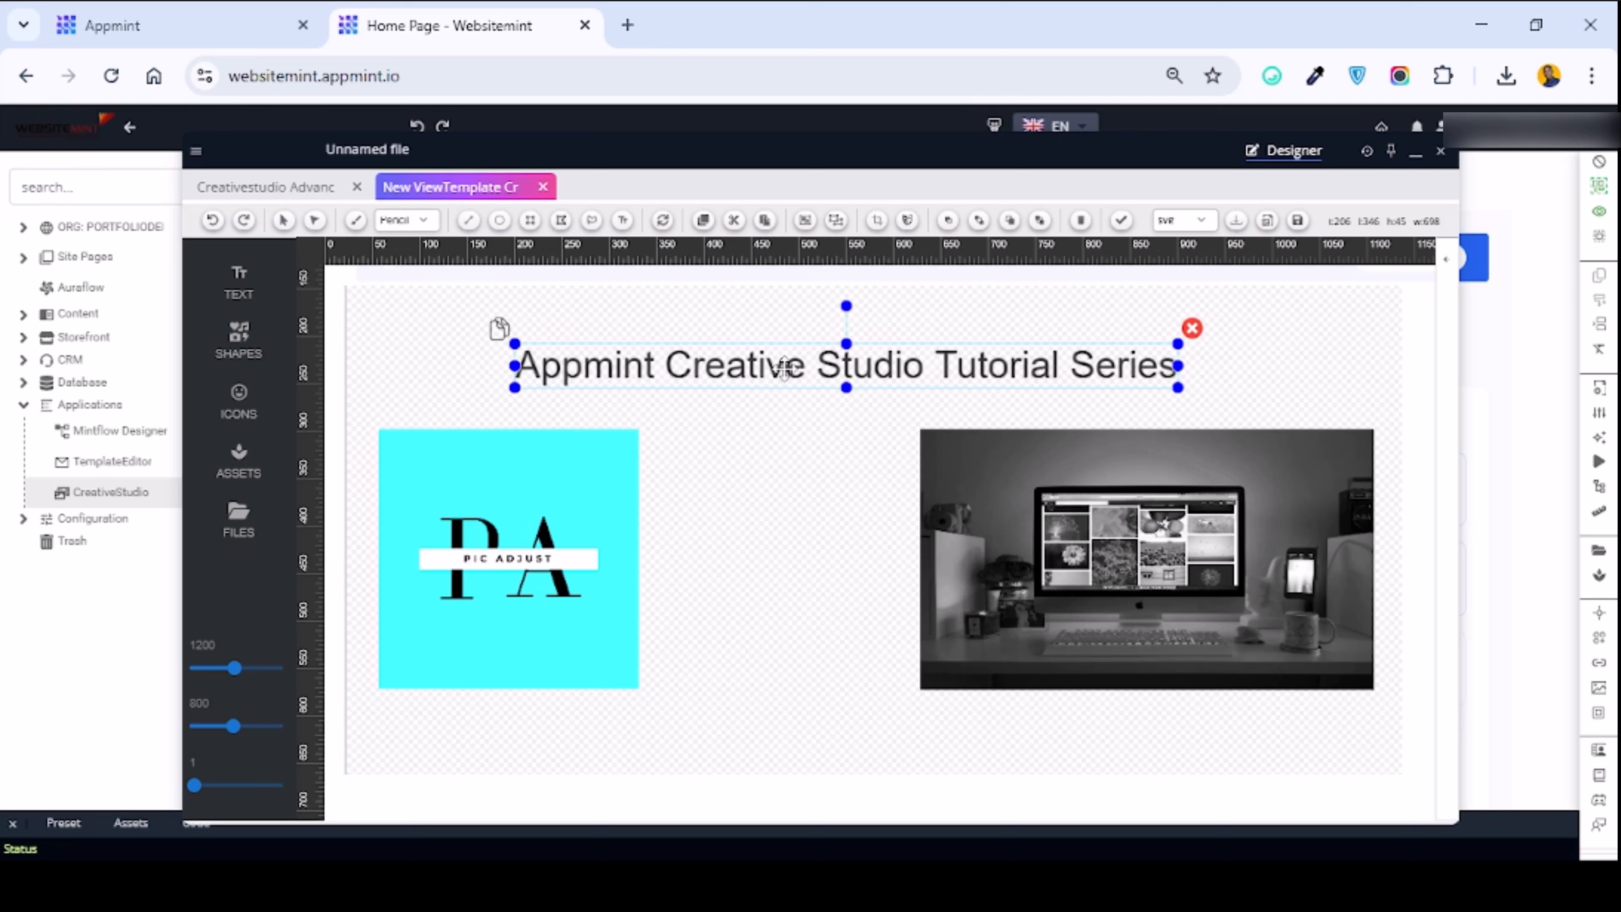
Select the whole title text and set its font to 'Comic Sans MS', cursive.
click(1447, 259)
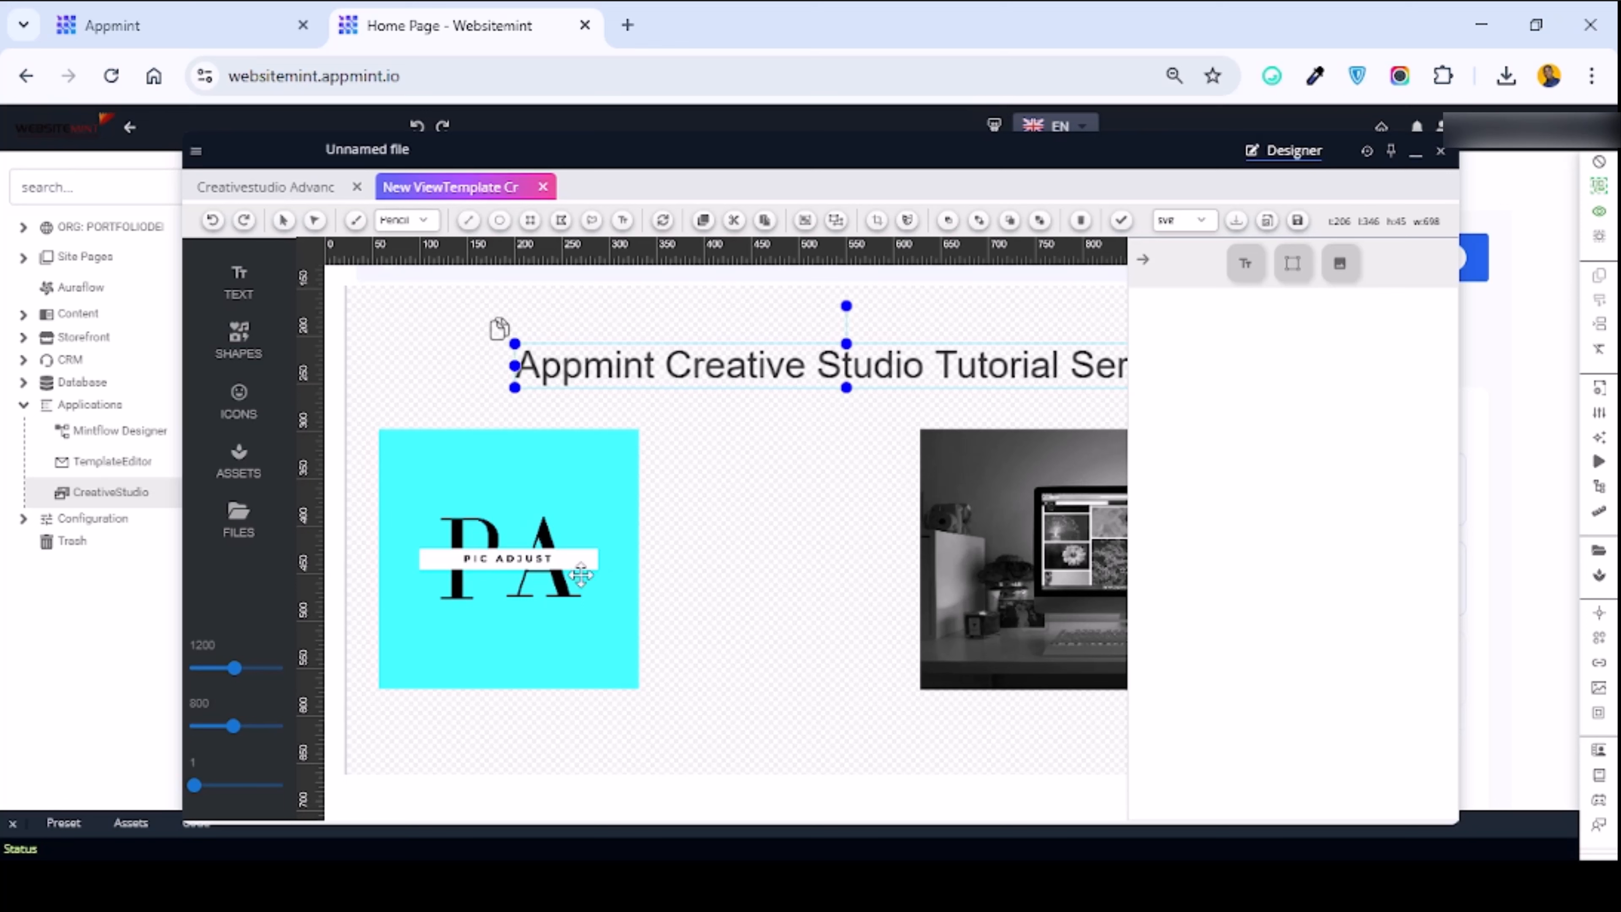
click(784, 369)
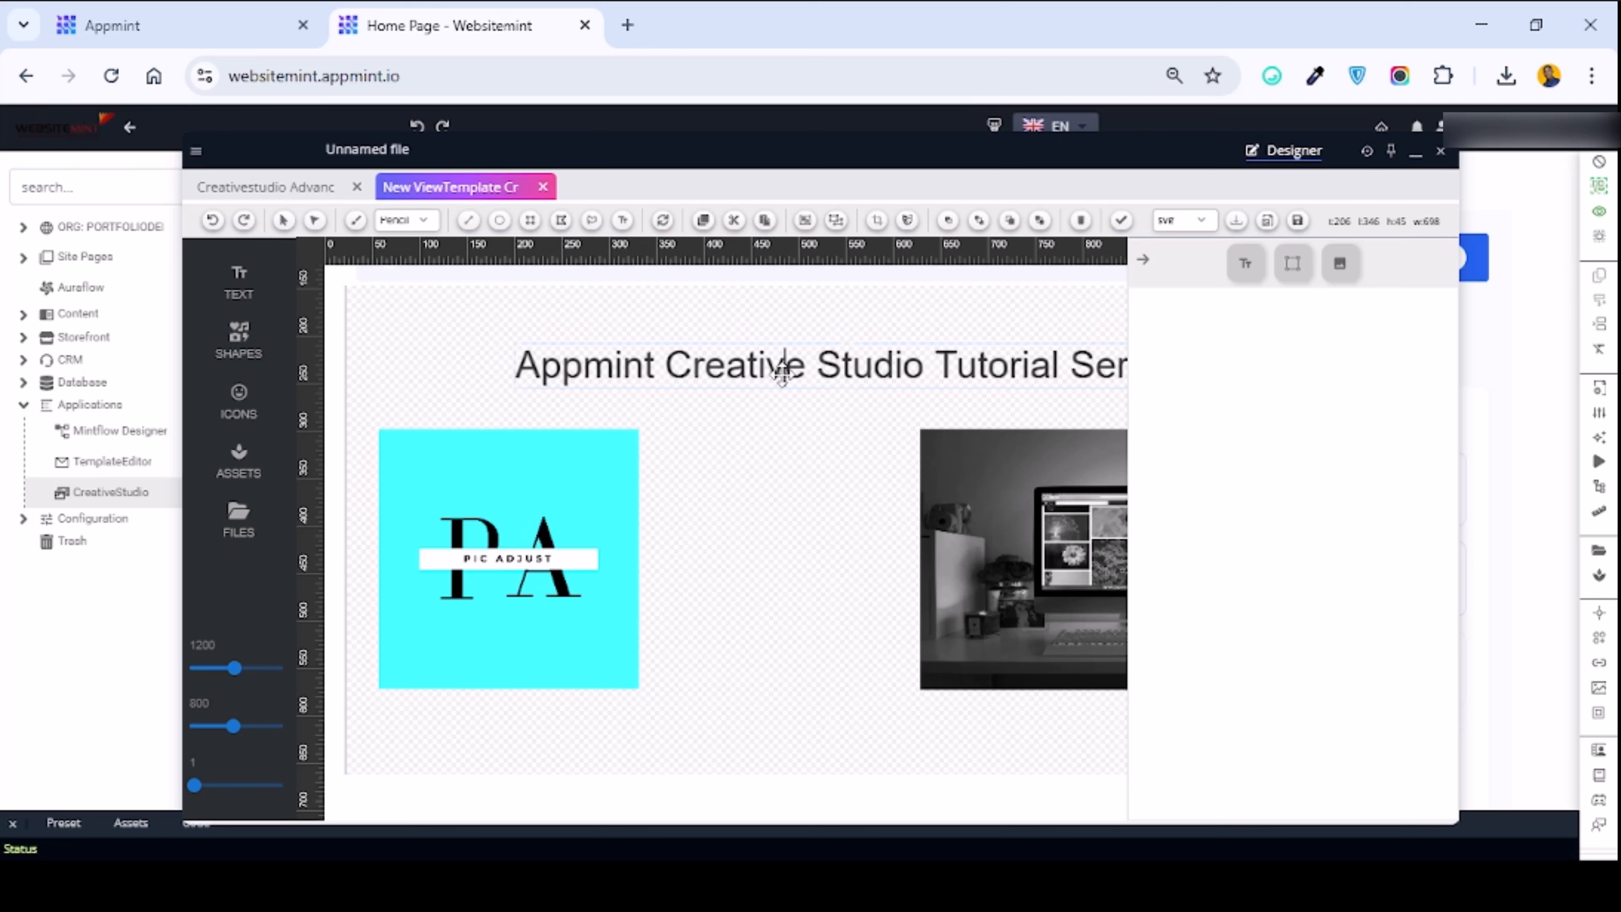
click(854, 368)
triple_click(858, 362)
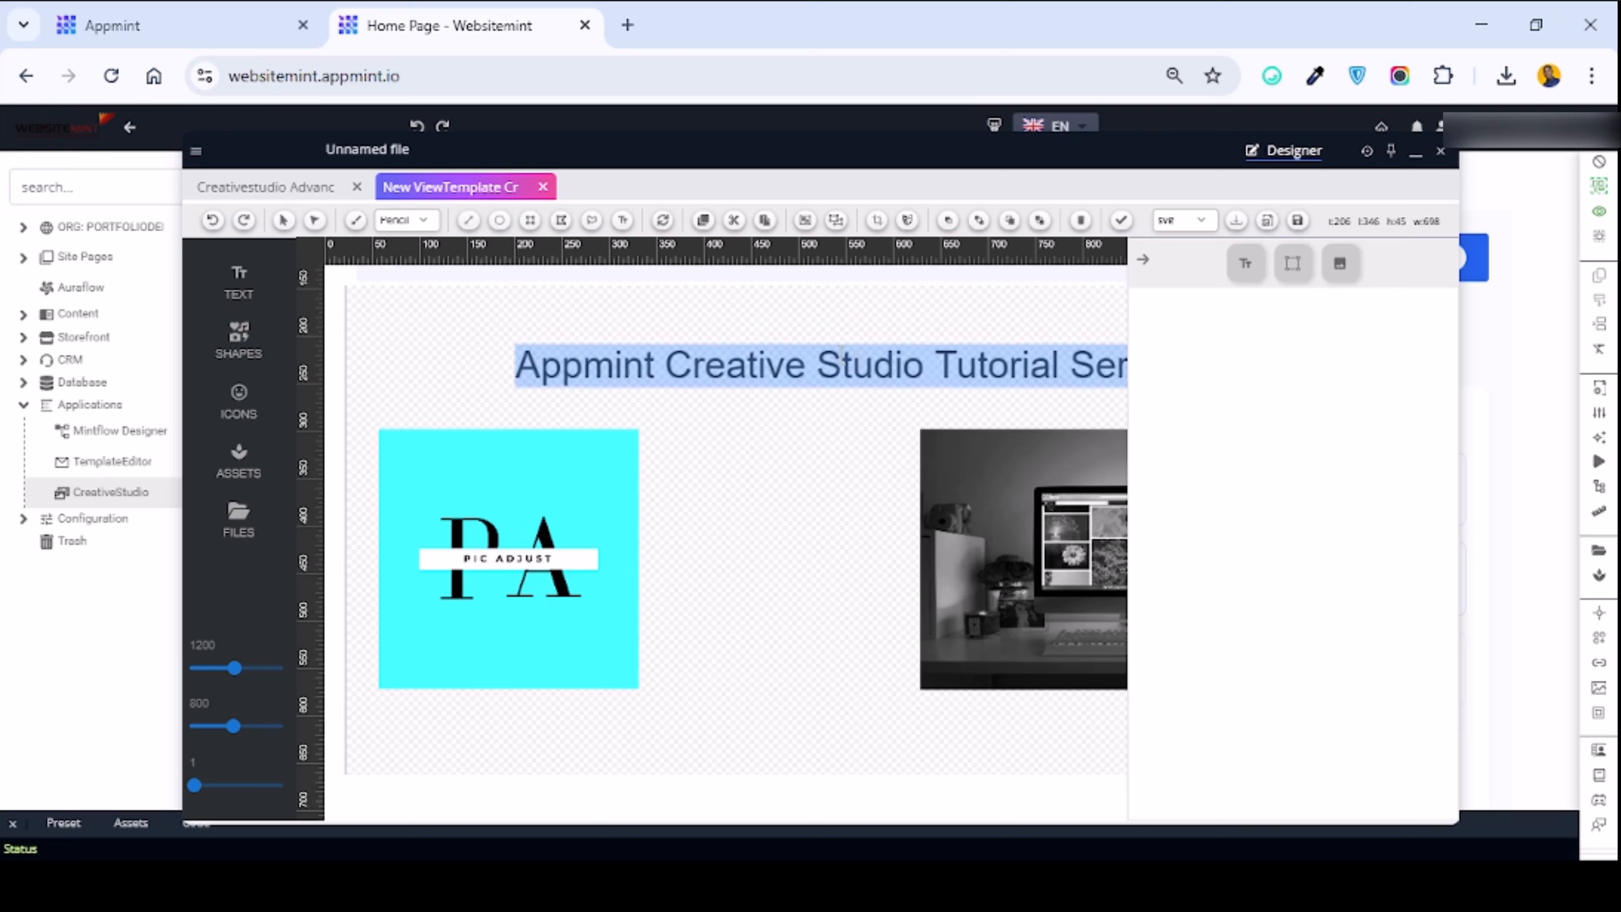
click(1249, 272)
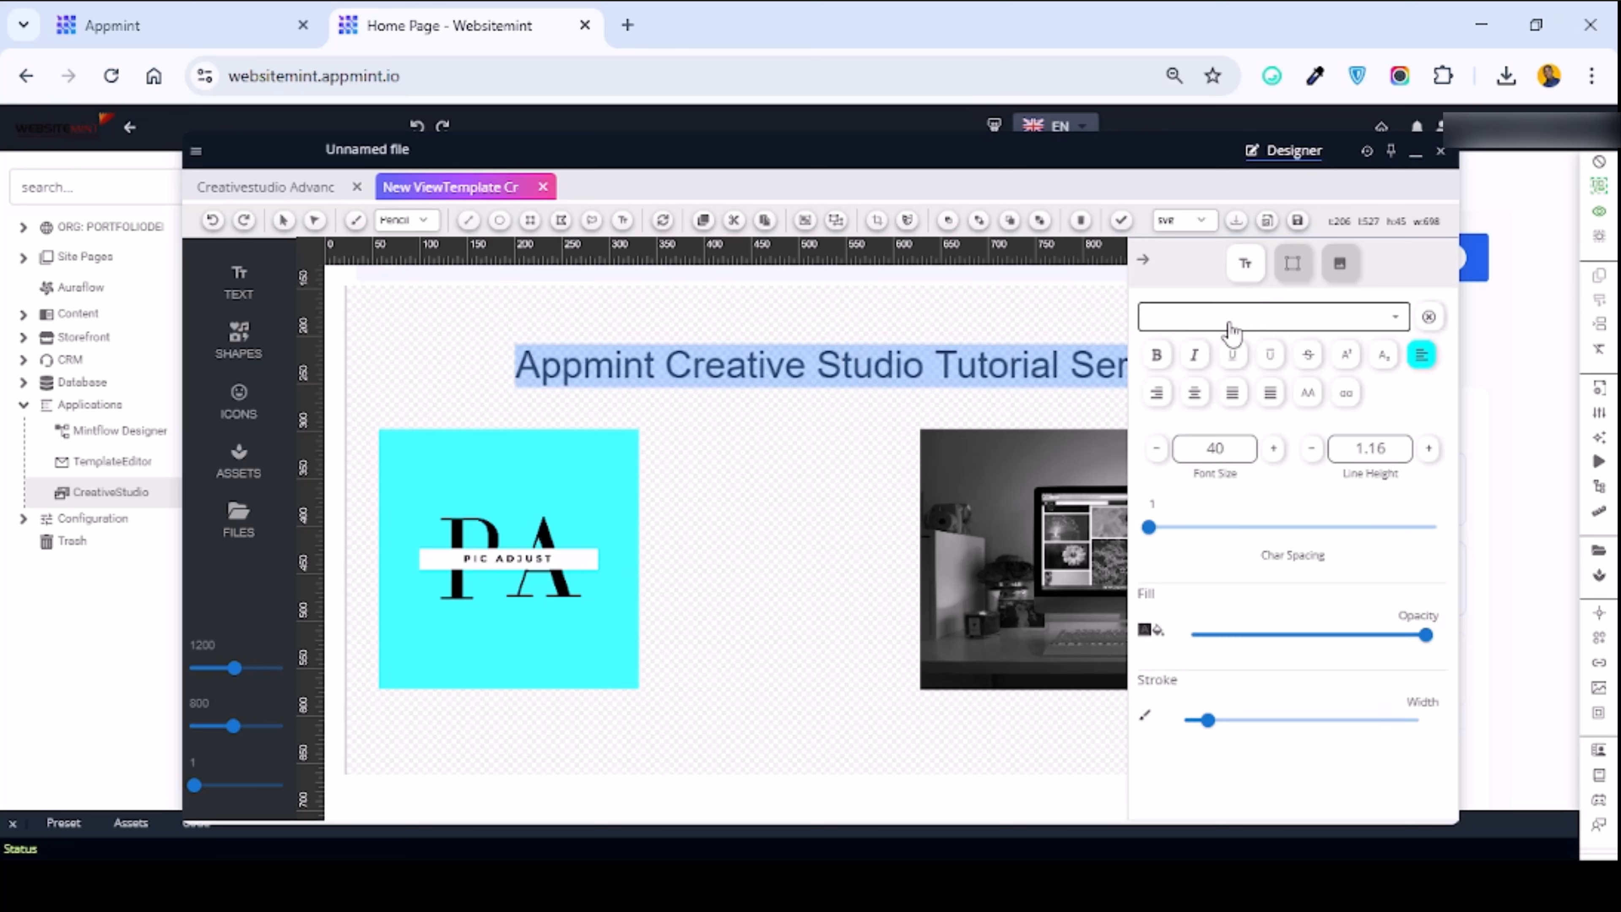
click(1395, 322)
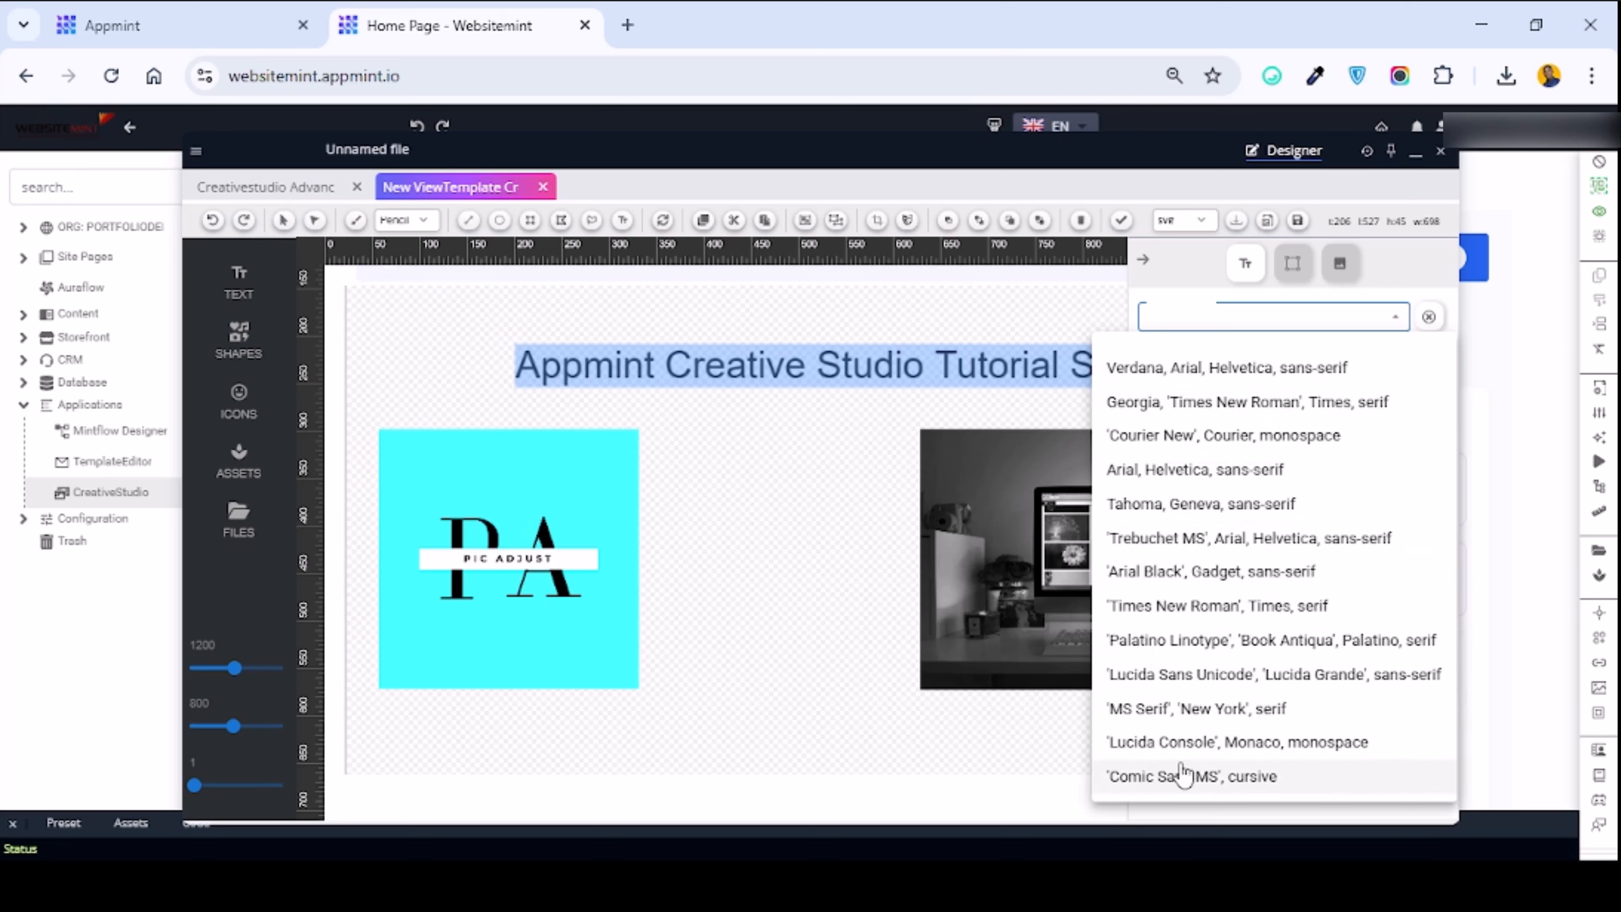
click(1177, 776)
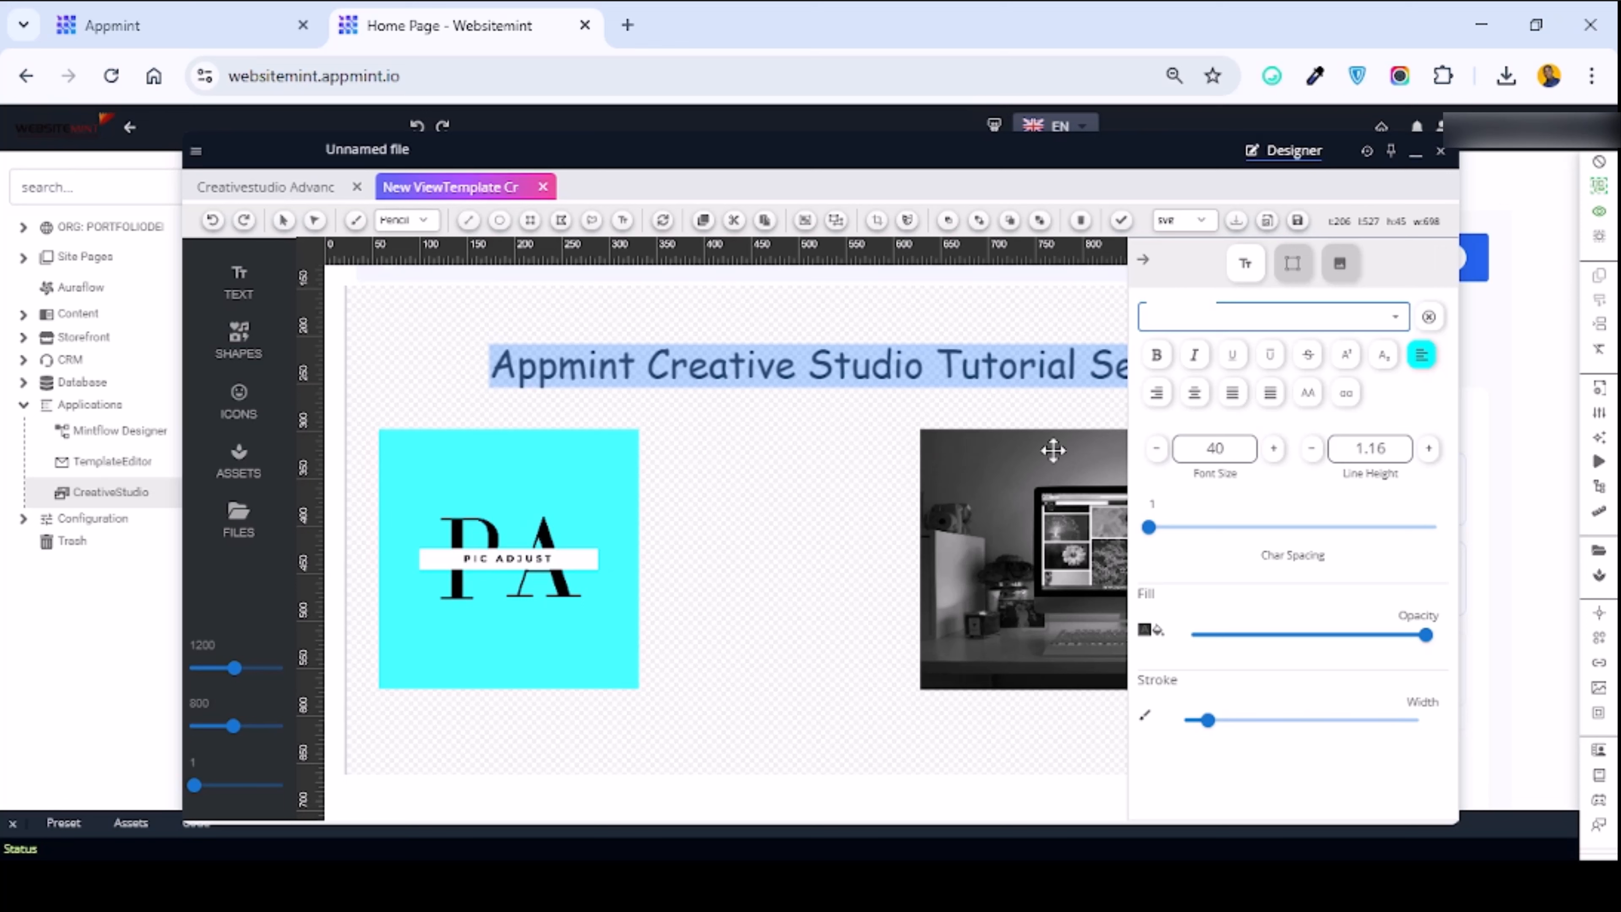
Make the title text bold and centre-aligned.
click(1156, 355)
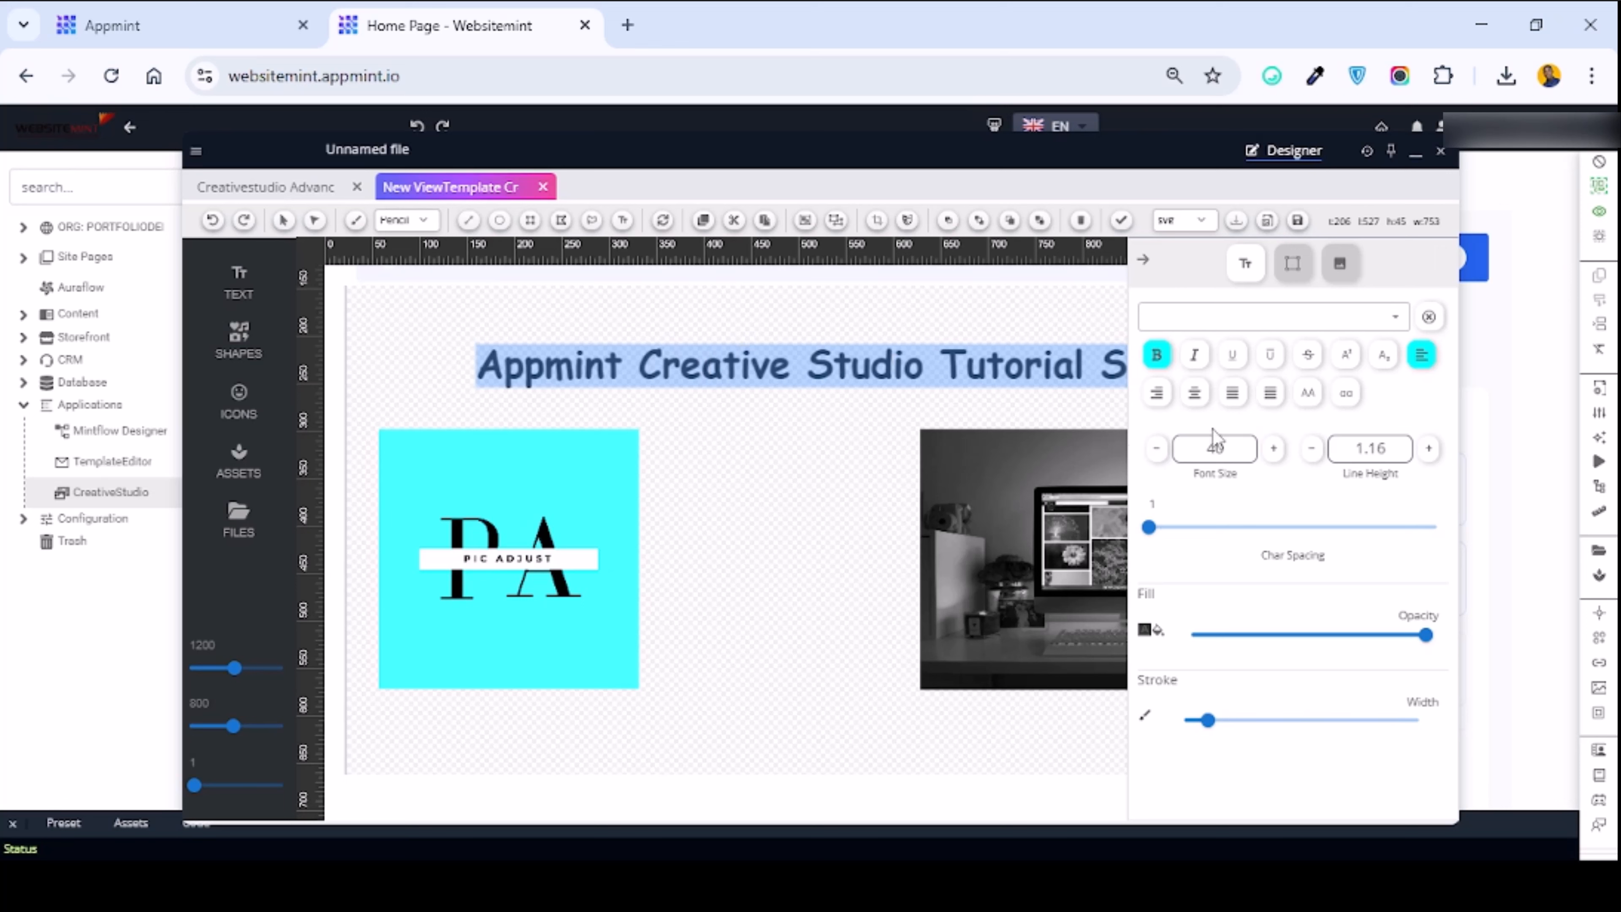
click(1163, 401)
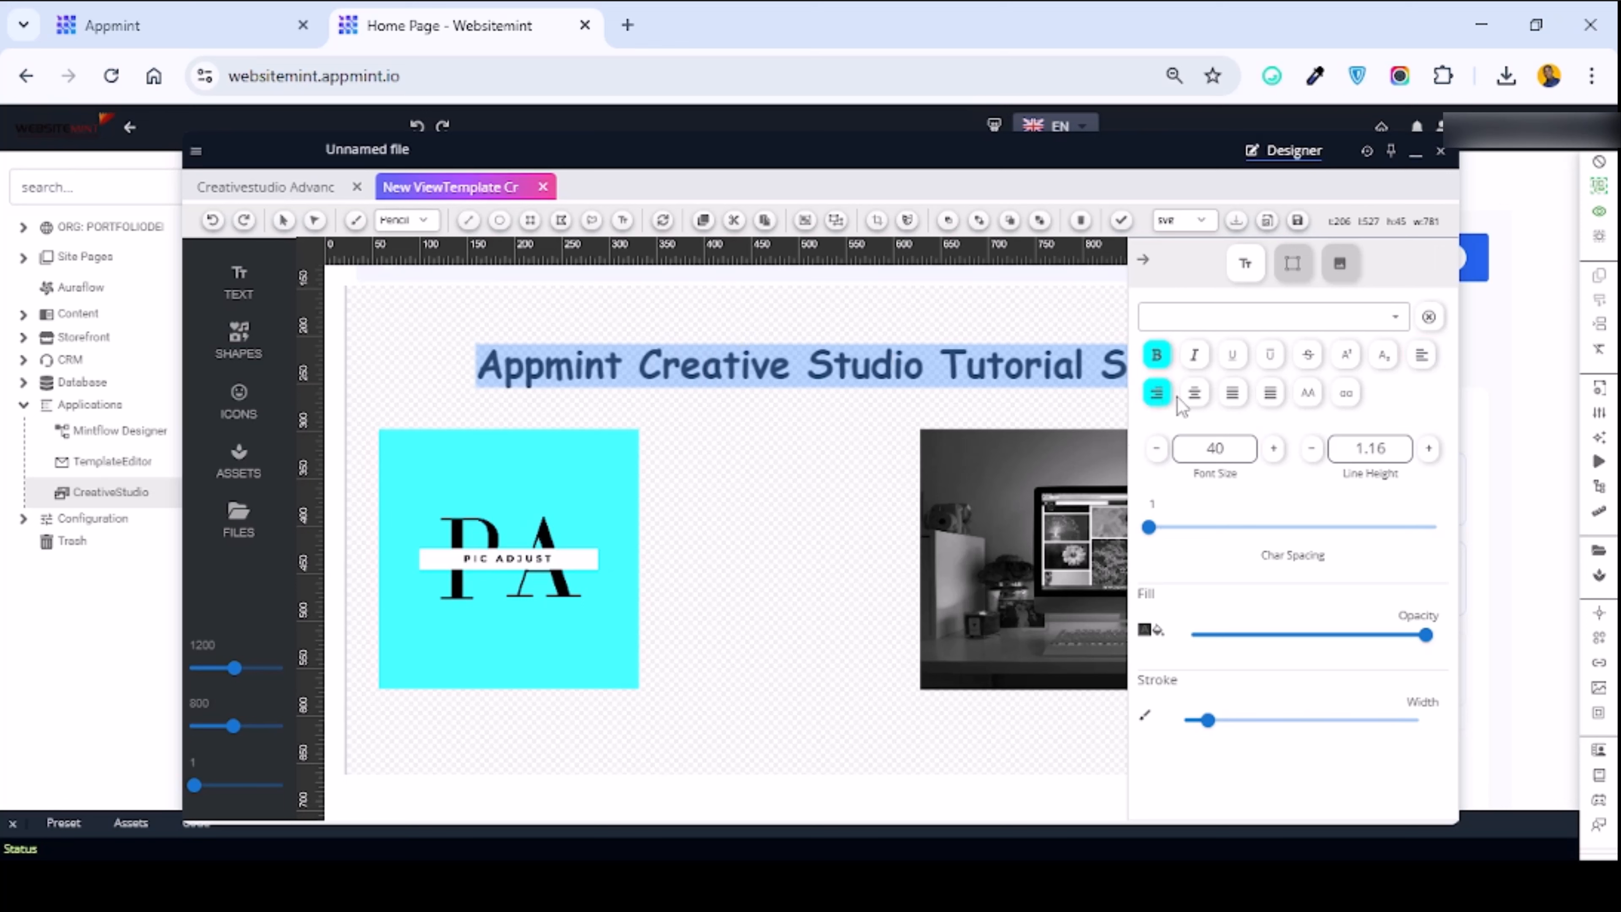
click(1227, 400)
click(1195, 395)
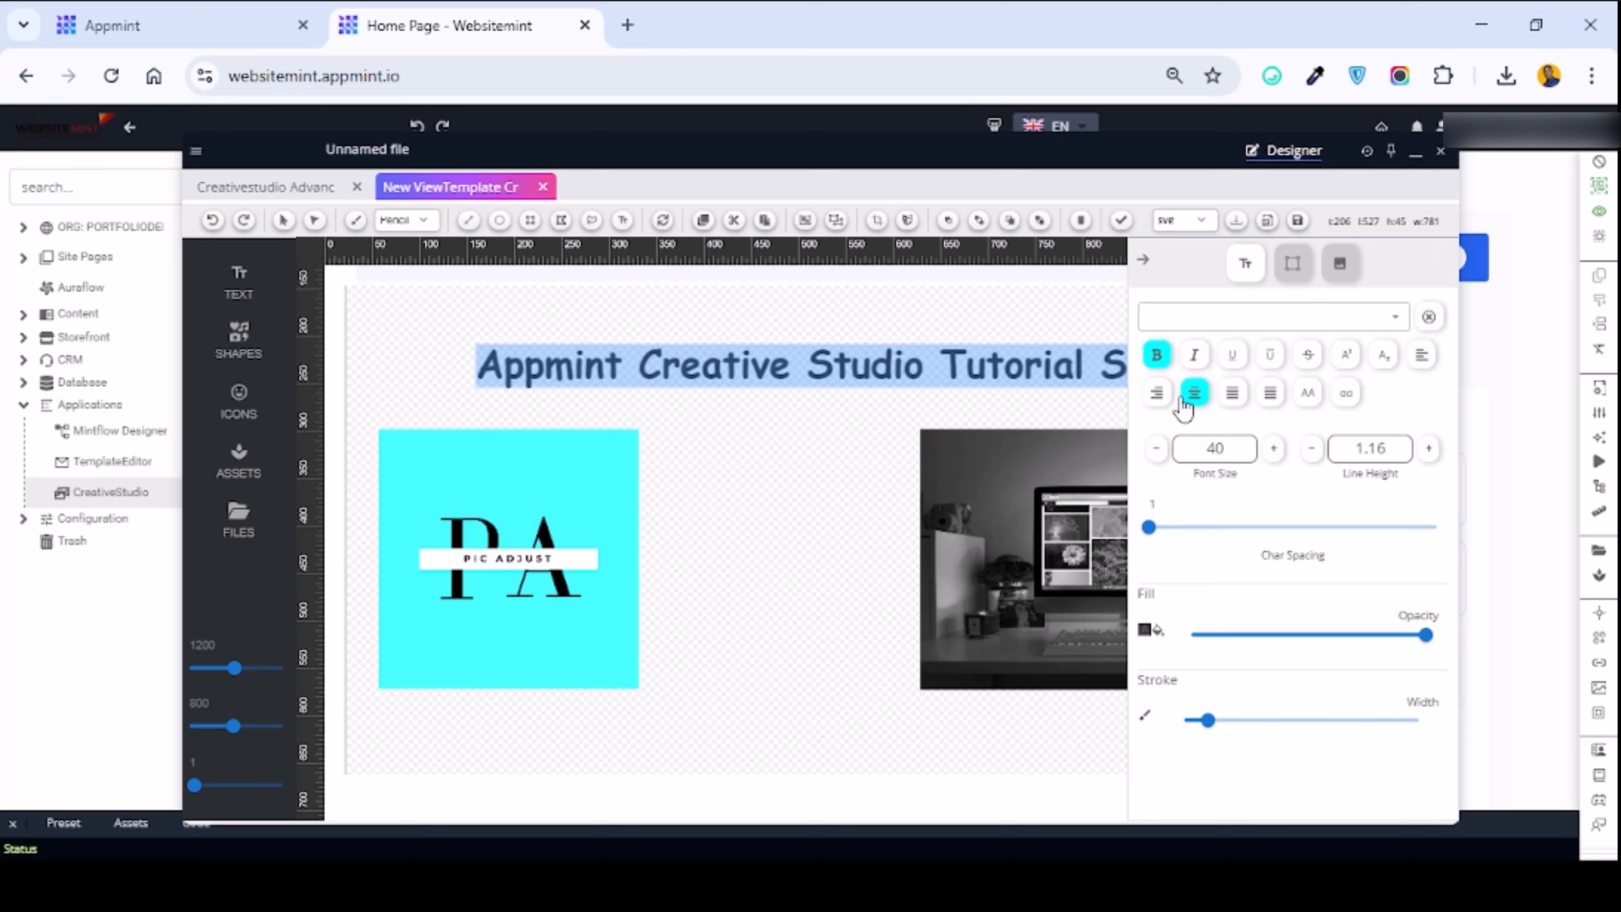
Set the title's font size to 35 and italicize the text.
click(1227, 448)
key(BackSpace)
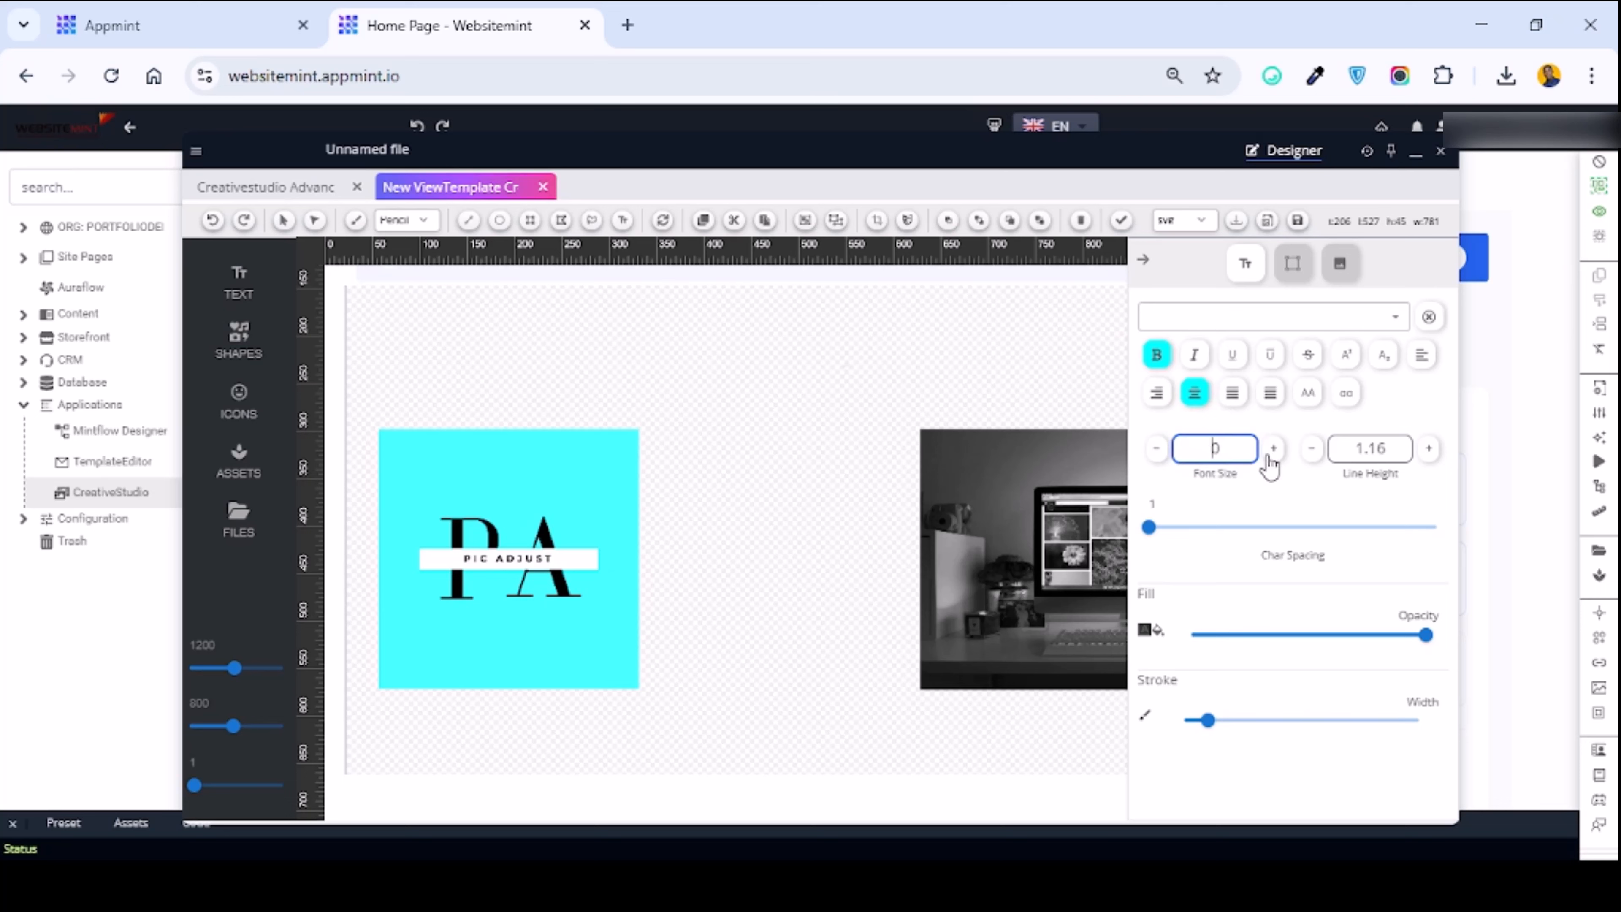
text(6)
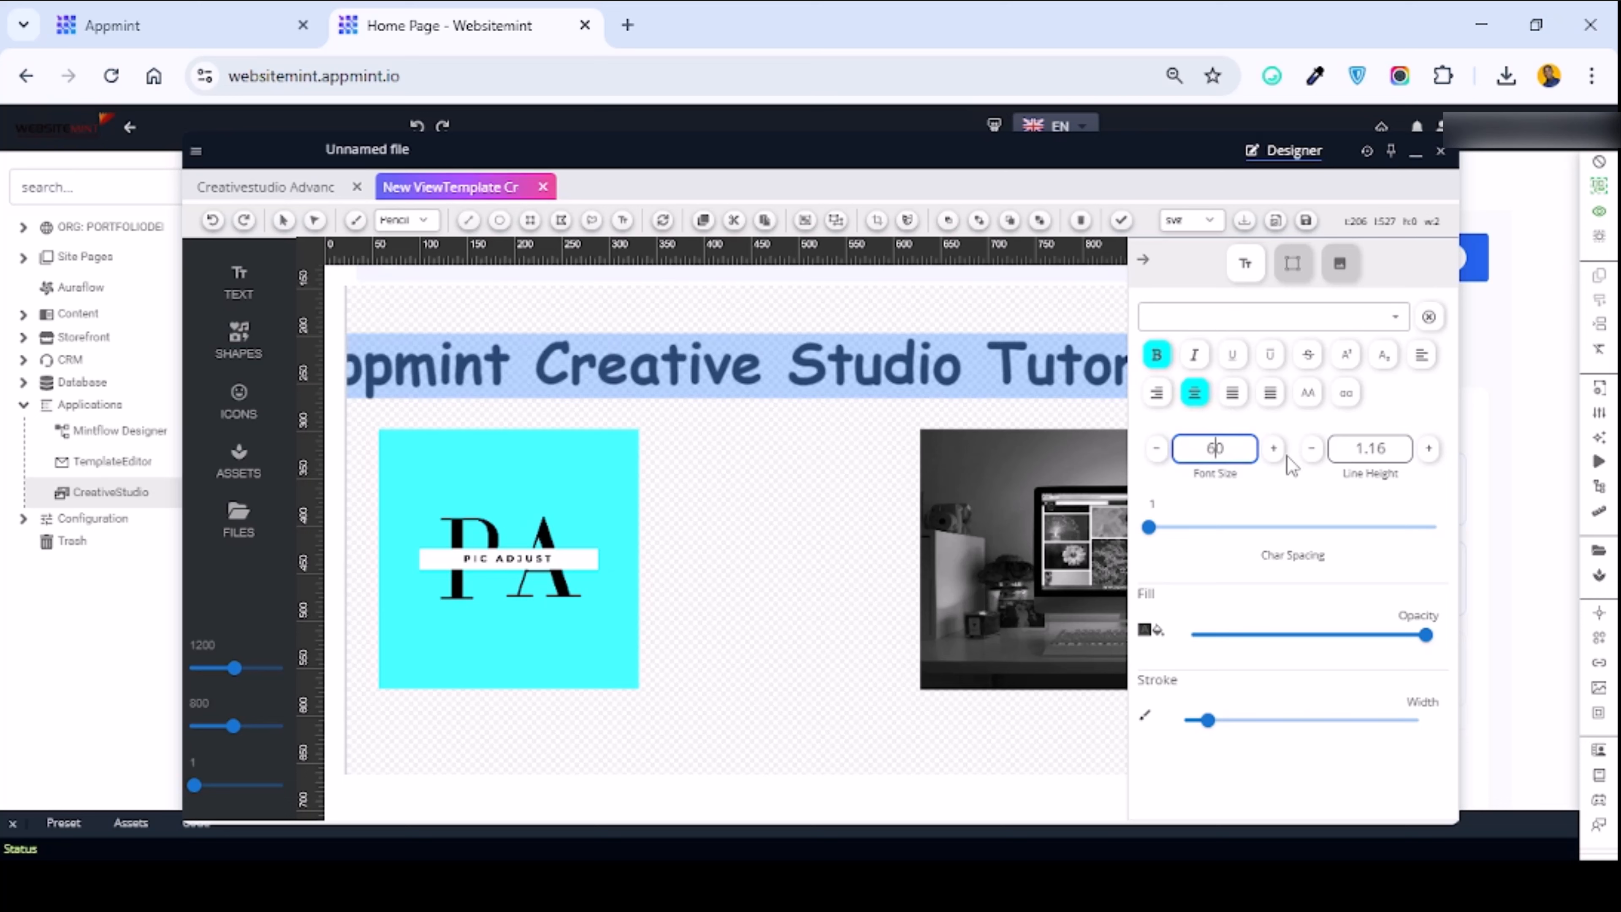
key(BackSpace)
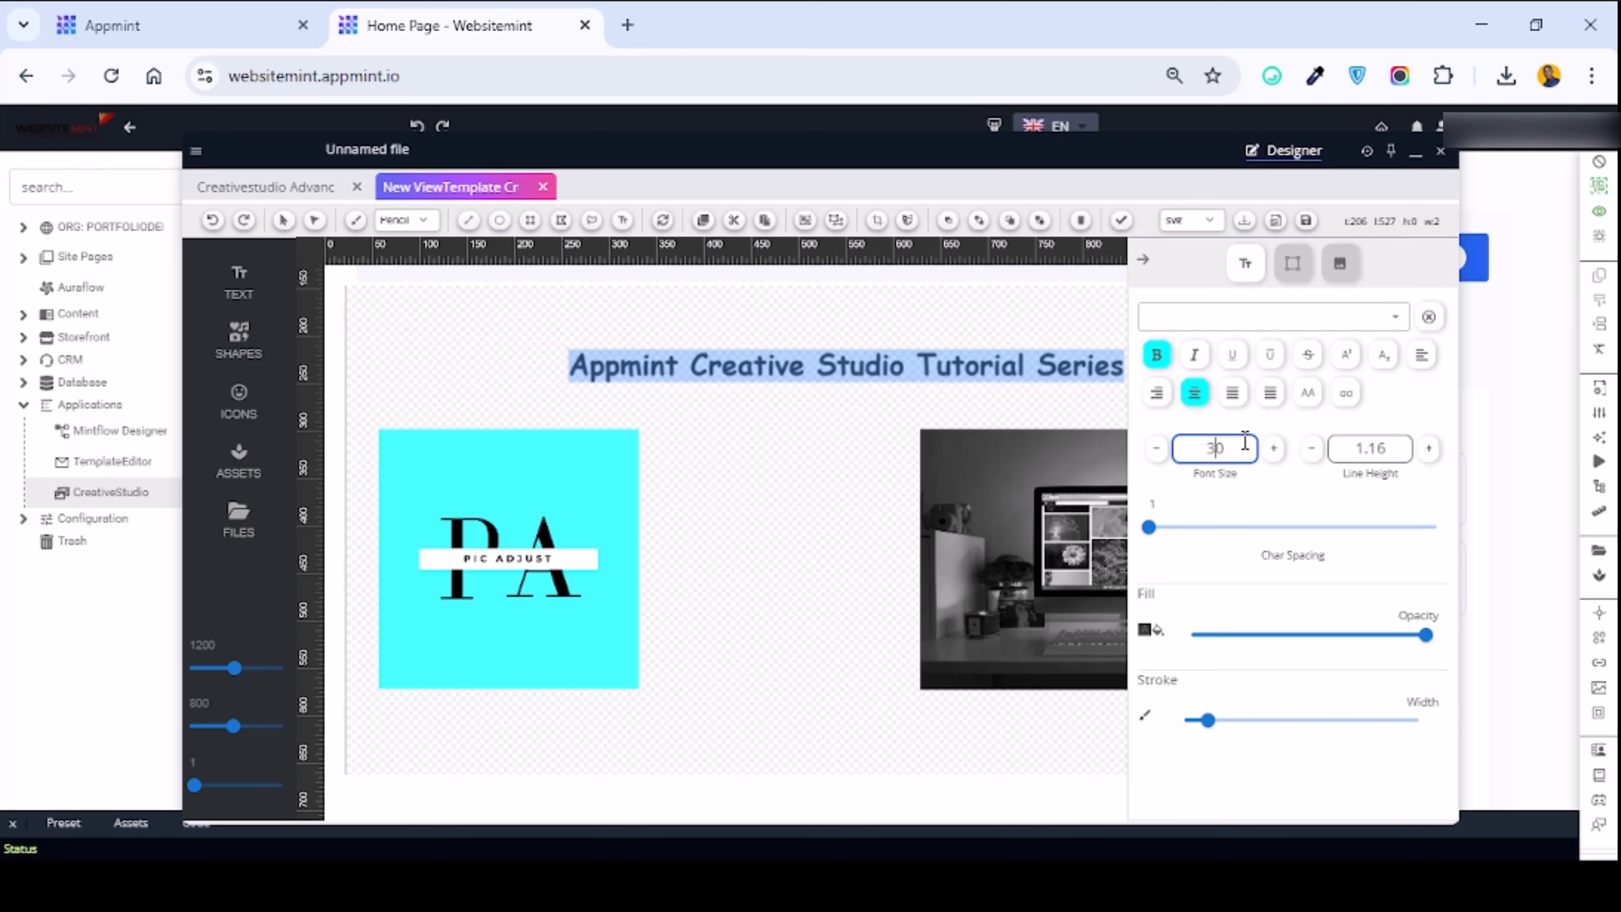
key(BackSpace)
text(3)
key(BackSpace)
text(5)
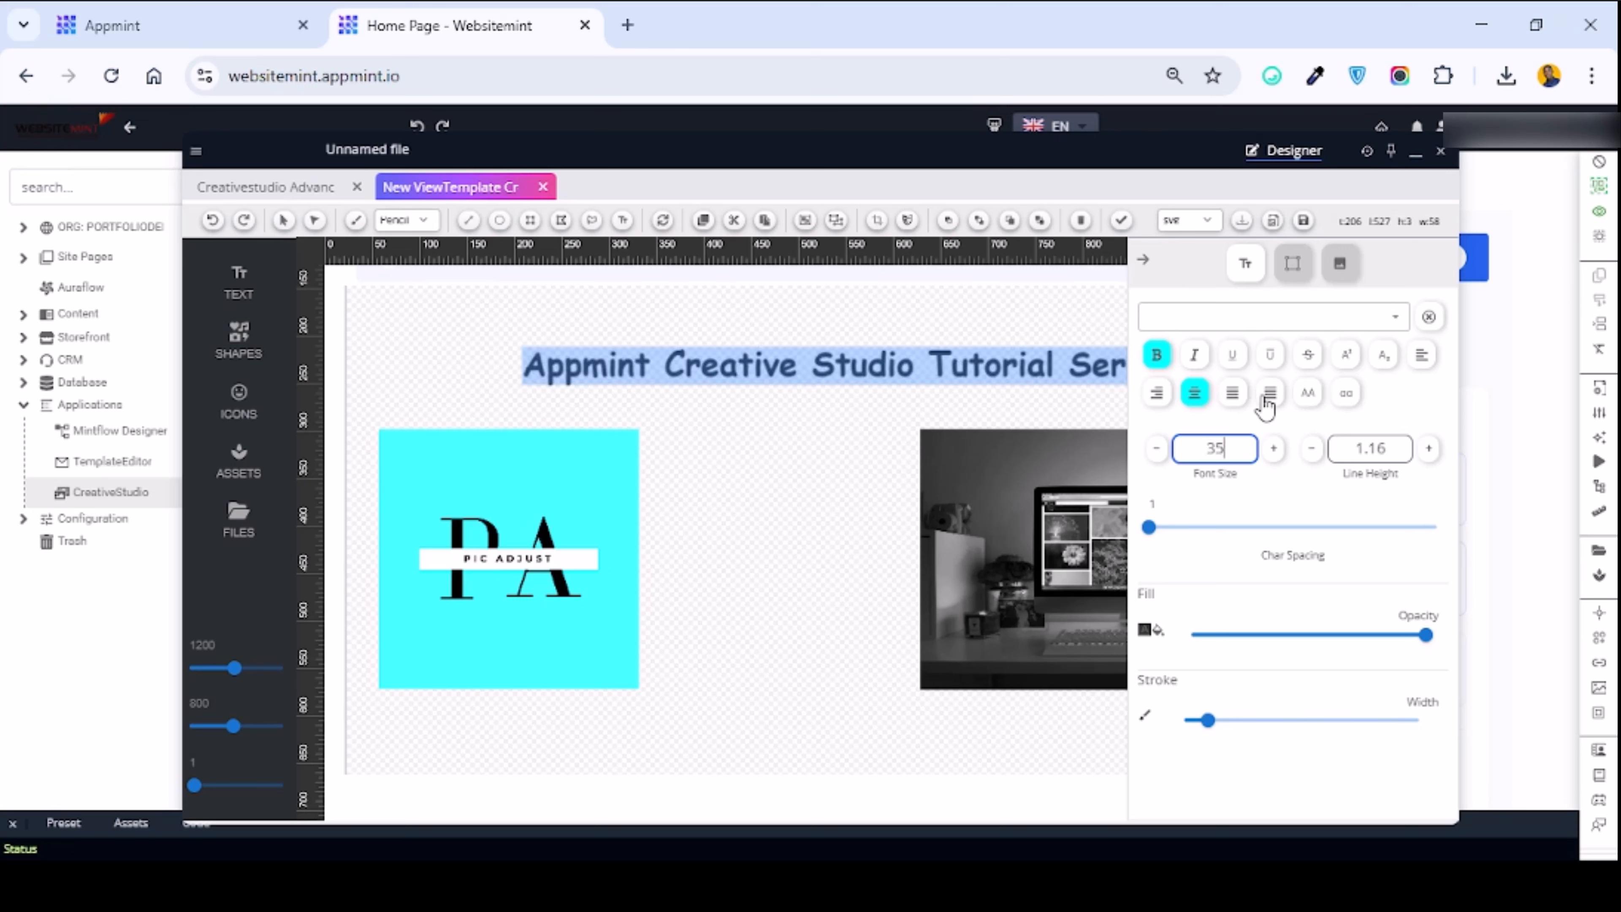
click(1203, 356)
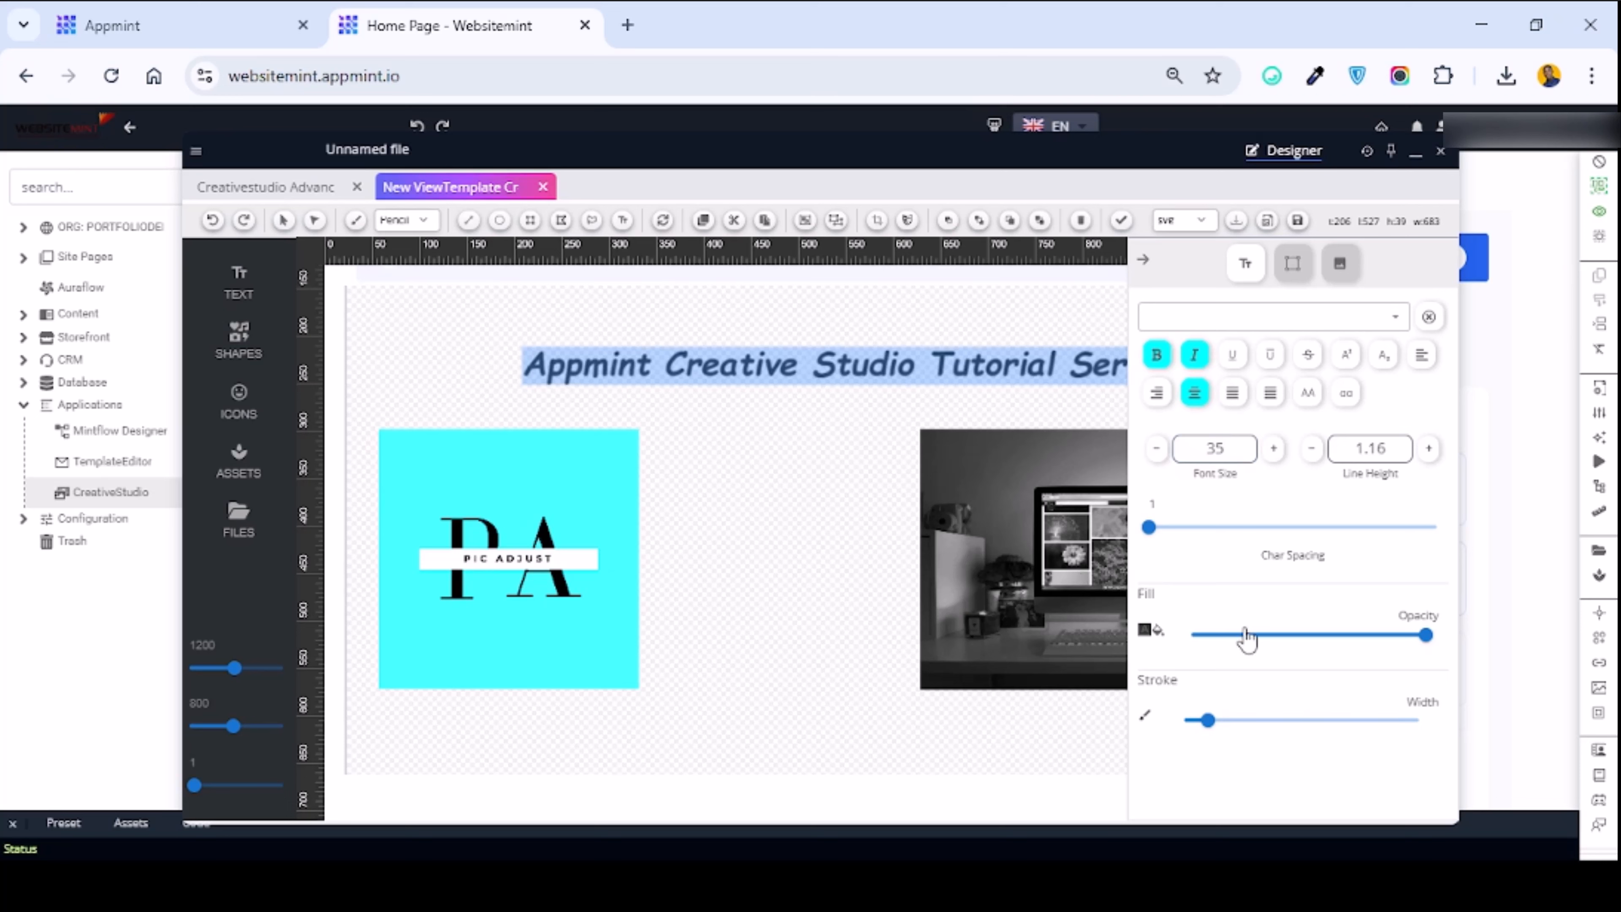
Change the title's fill colour to red #BD4242 and close the text properties.
scroll(1241, 629, down, 2)
scroll(1238, 578, down, 2)
scroll(1238, 543, up, 2)
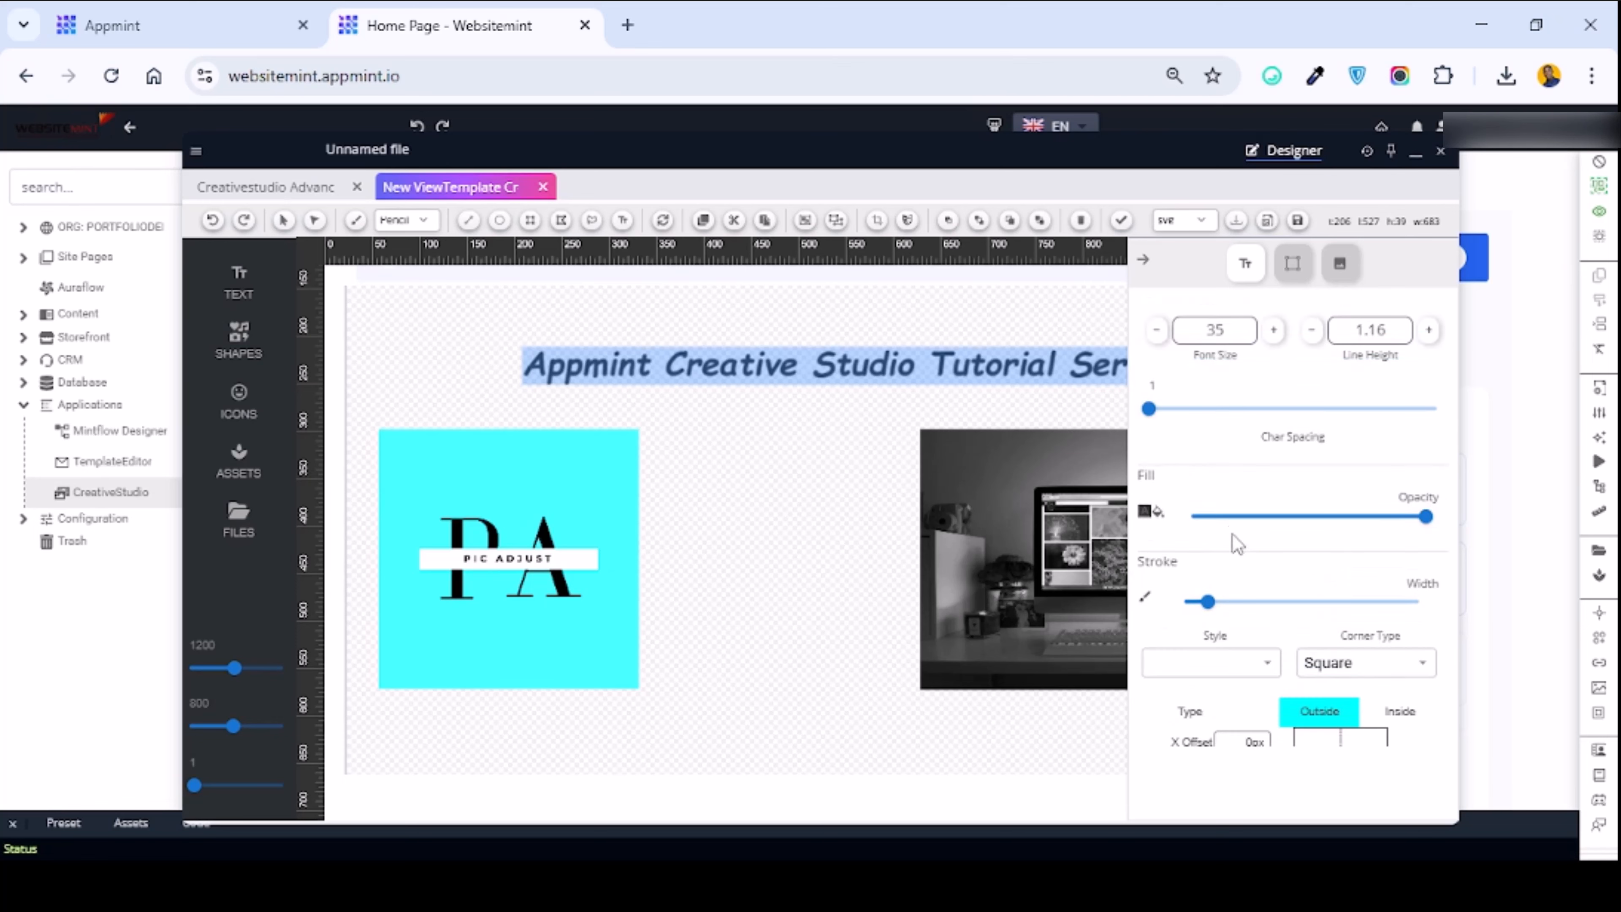
click(1146, 512)
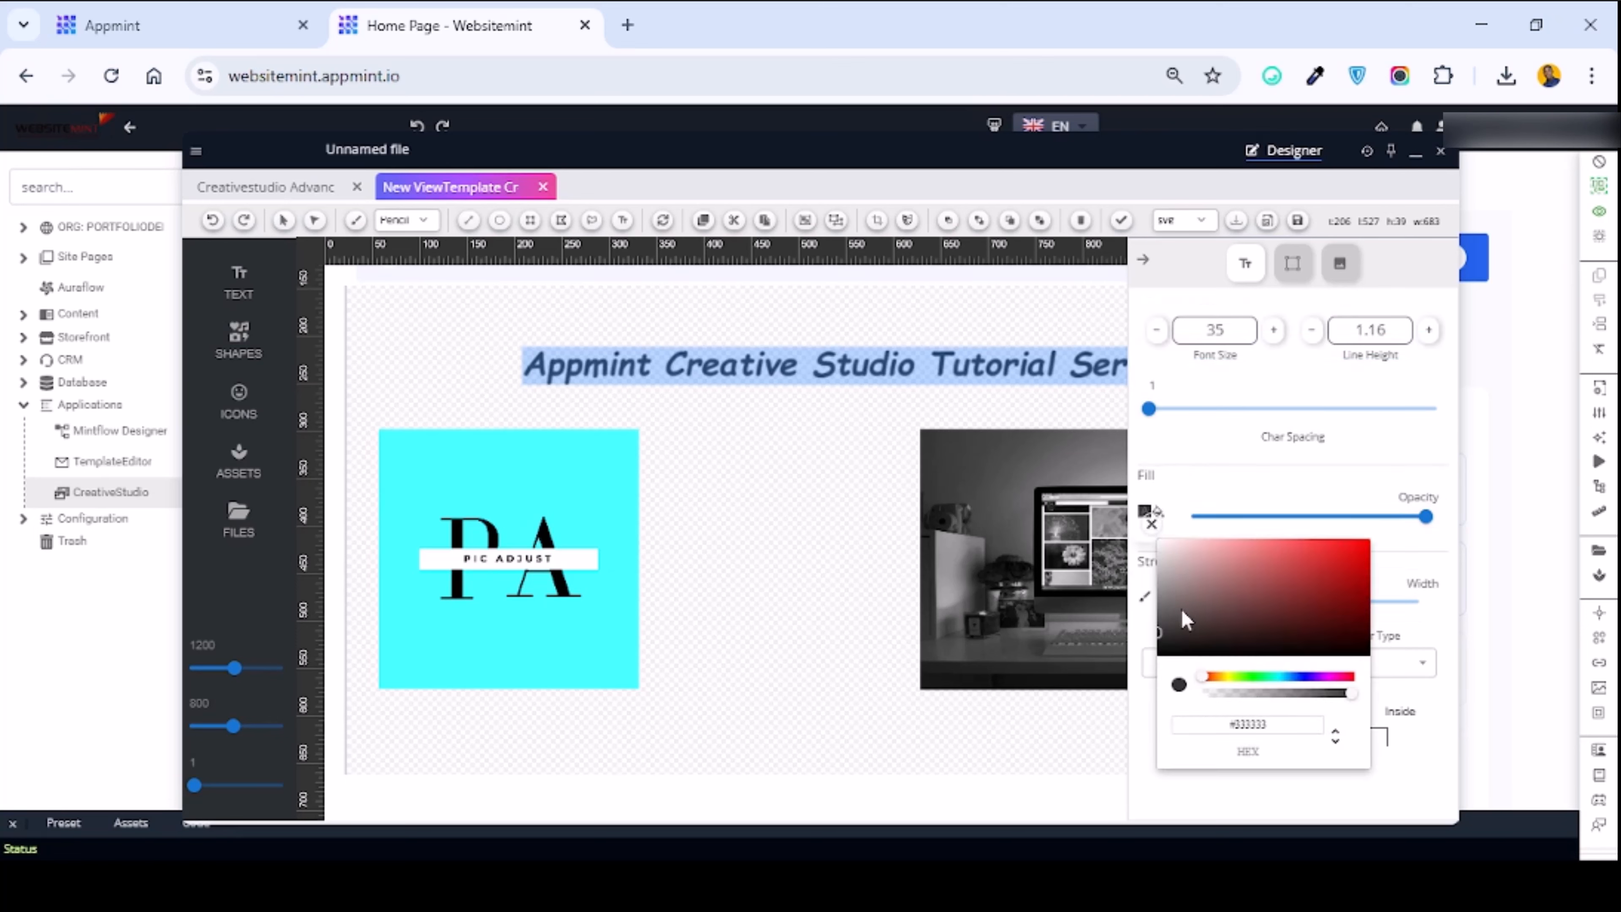
mouse_move(1184, 587)
mouse_down()
mouse_move(1273, 552)
mouse_move(1291, 564)
mouse_move(1306, 587)
mouse_move(1243, 658)
mouse_move(1249, 615)
mouse_move(1297, 574)
mouse_up()
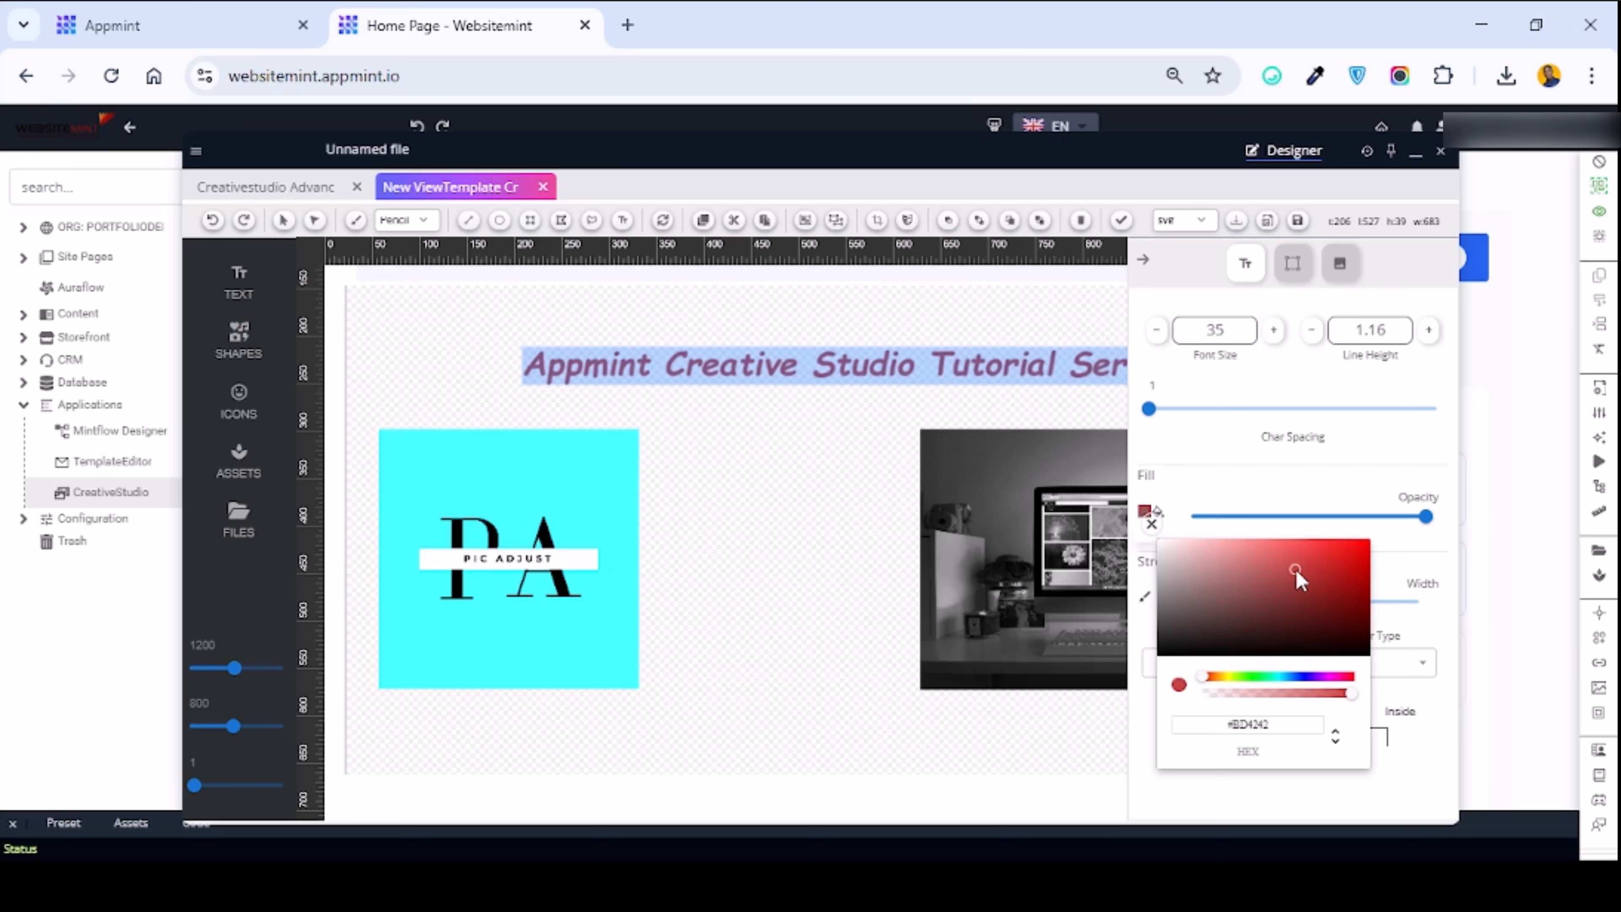
click(1264, 720)
click(816, 452)
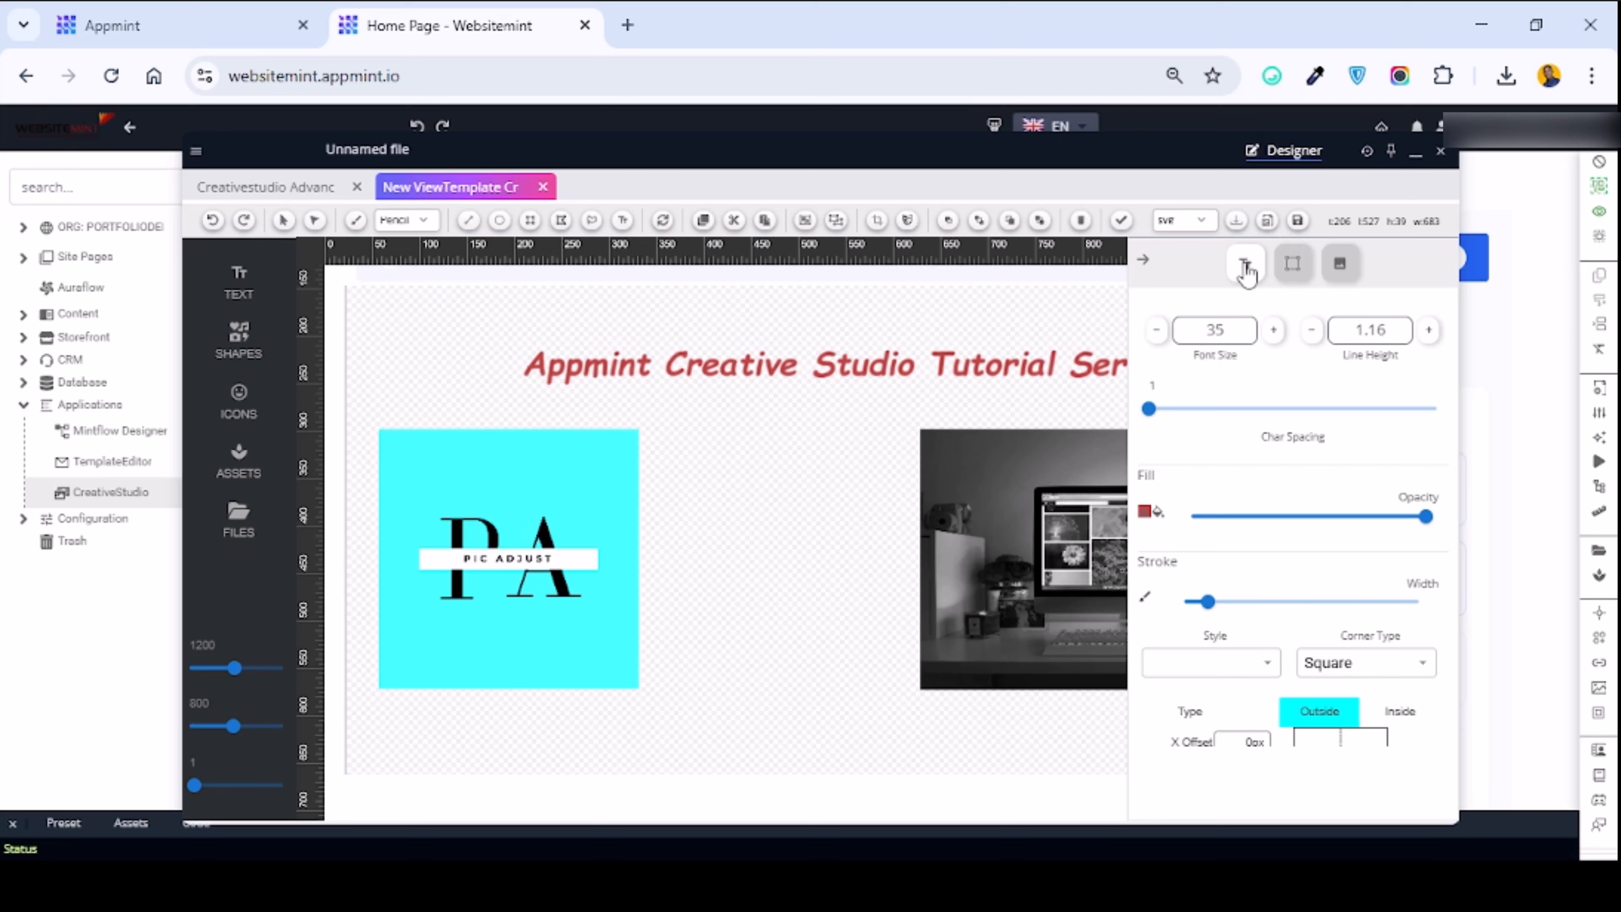
click(1144, 262)
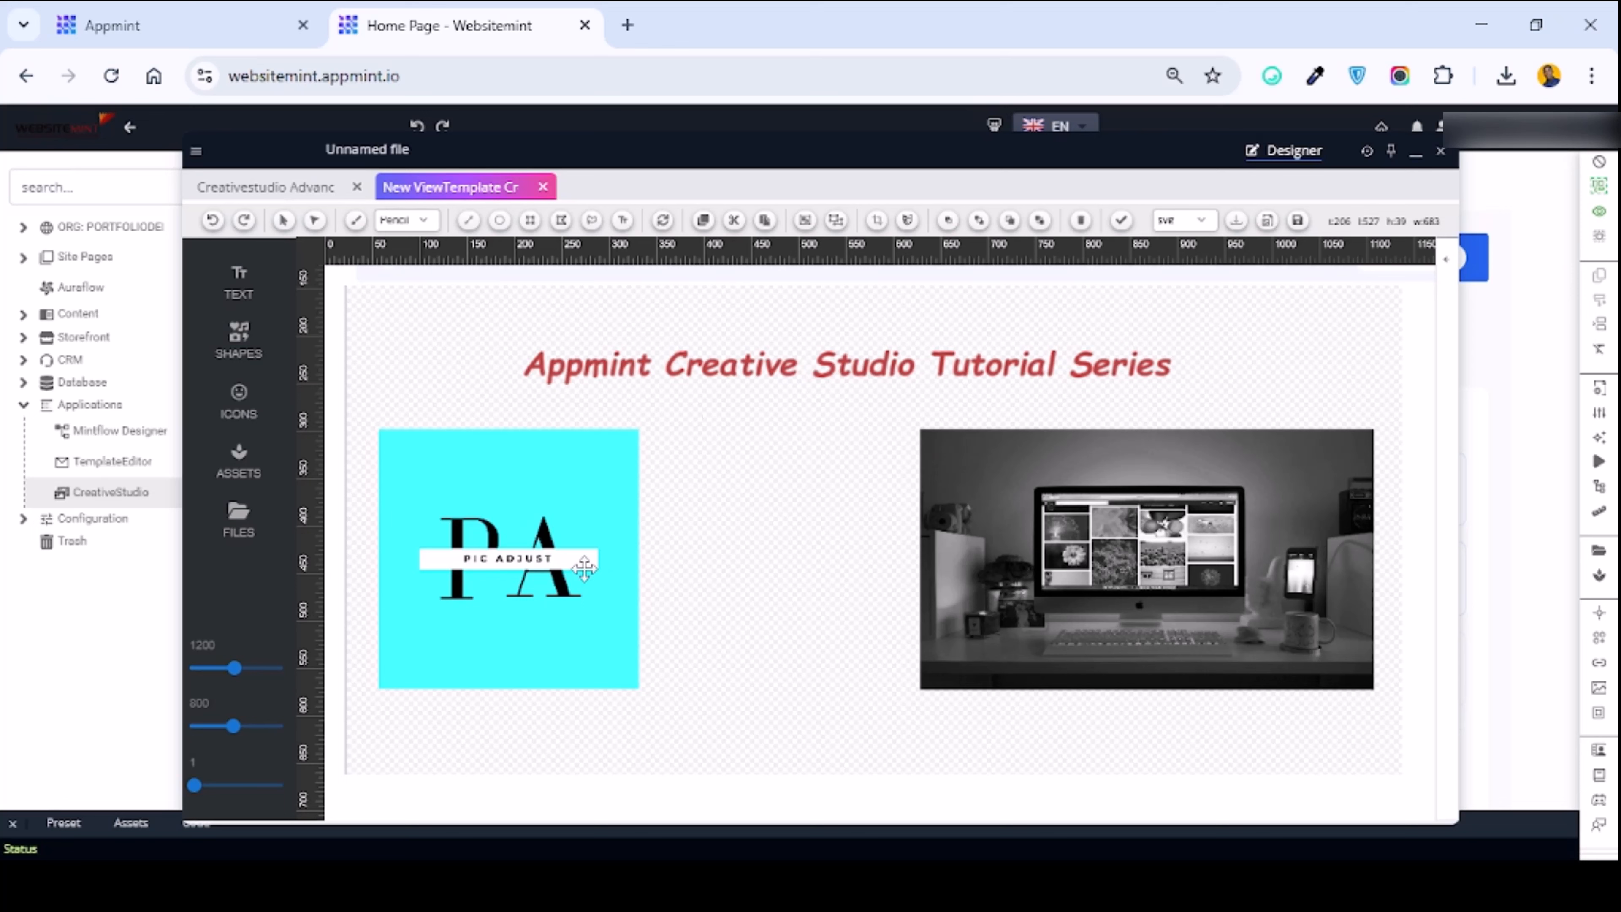
Add a five-pointed star shape and place it between the PIC ADJUST logo and the desk photo.
click(253, 359)
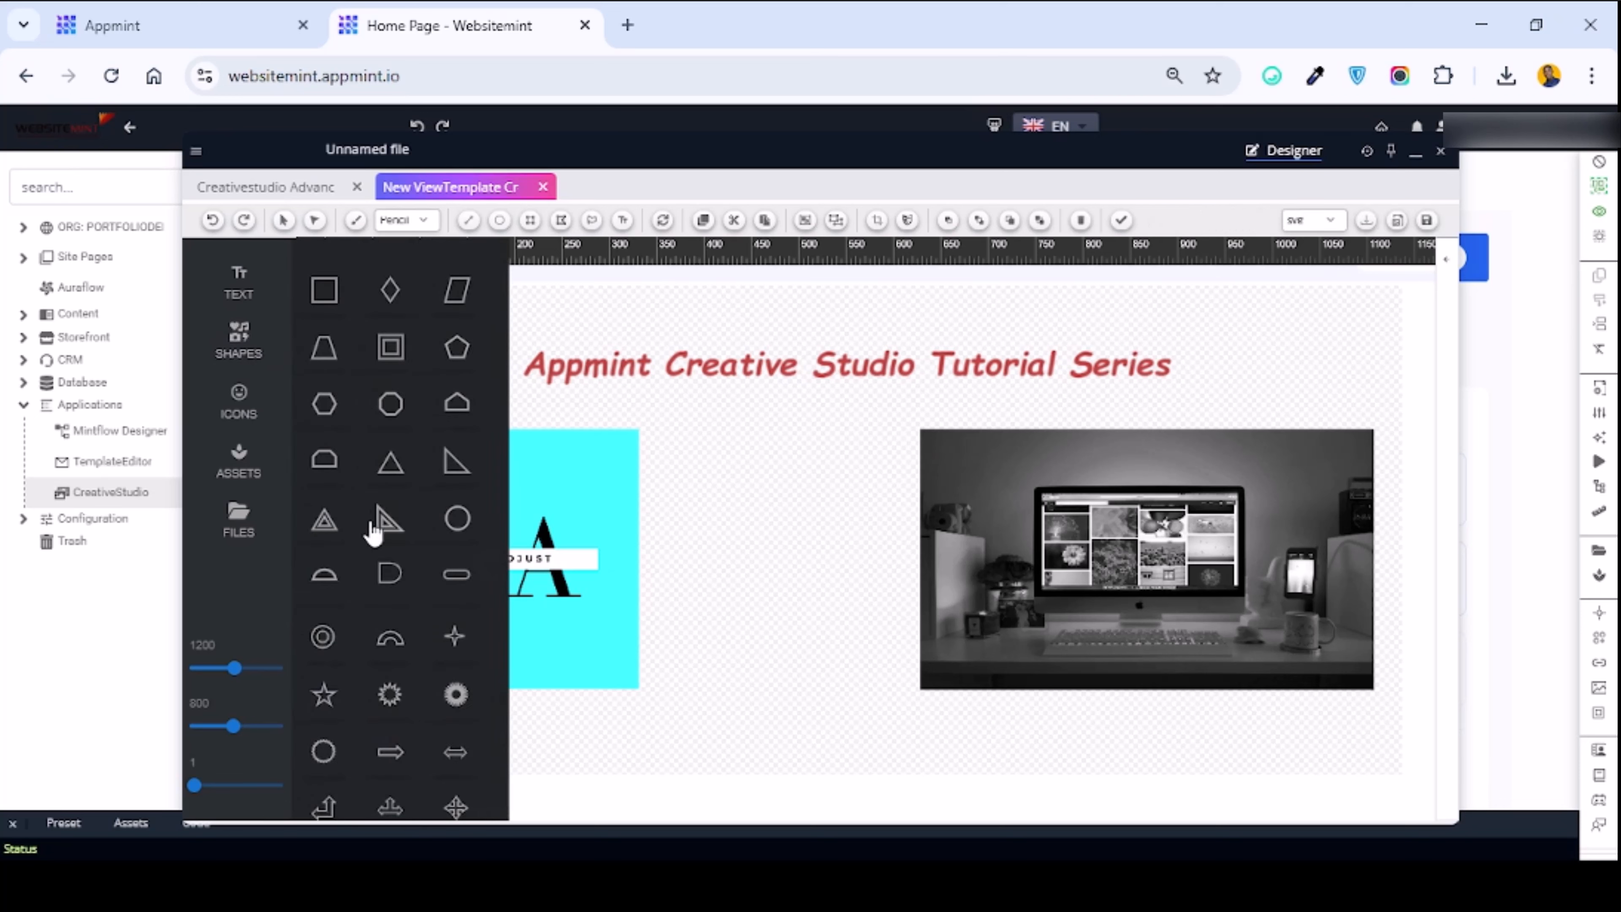
scroll(381, 531, down, 2)
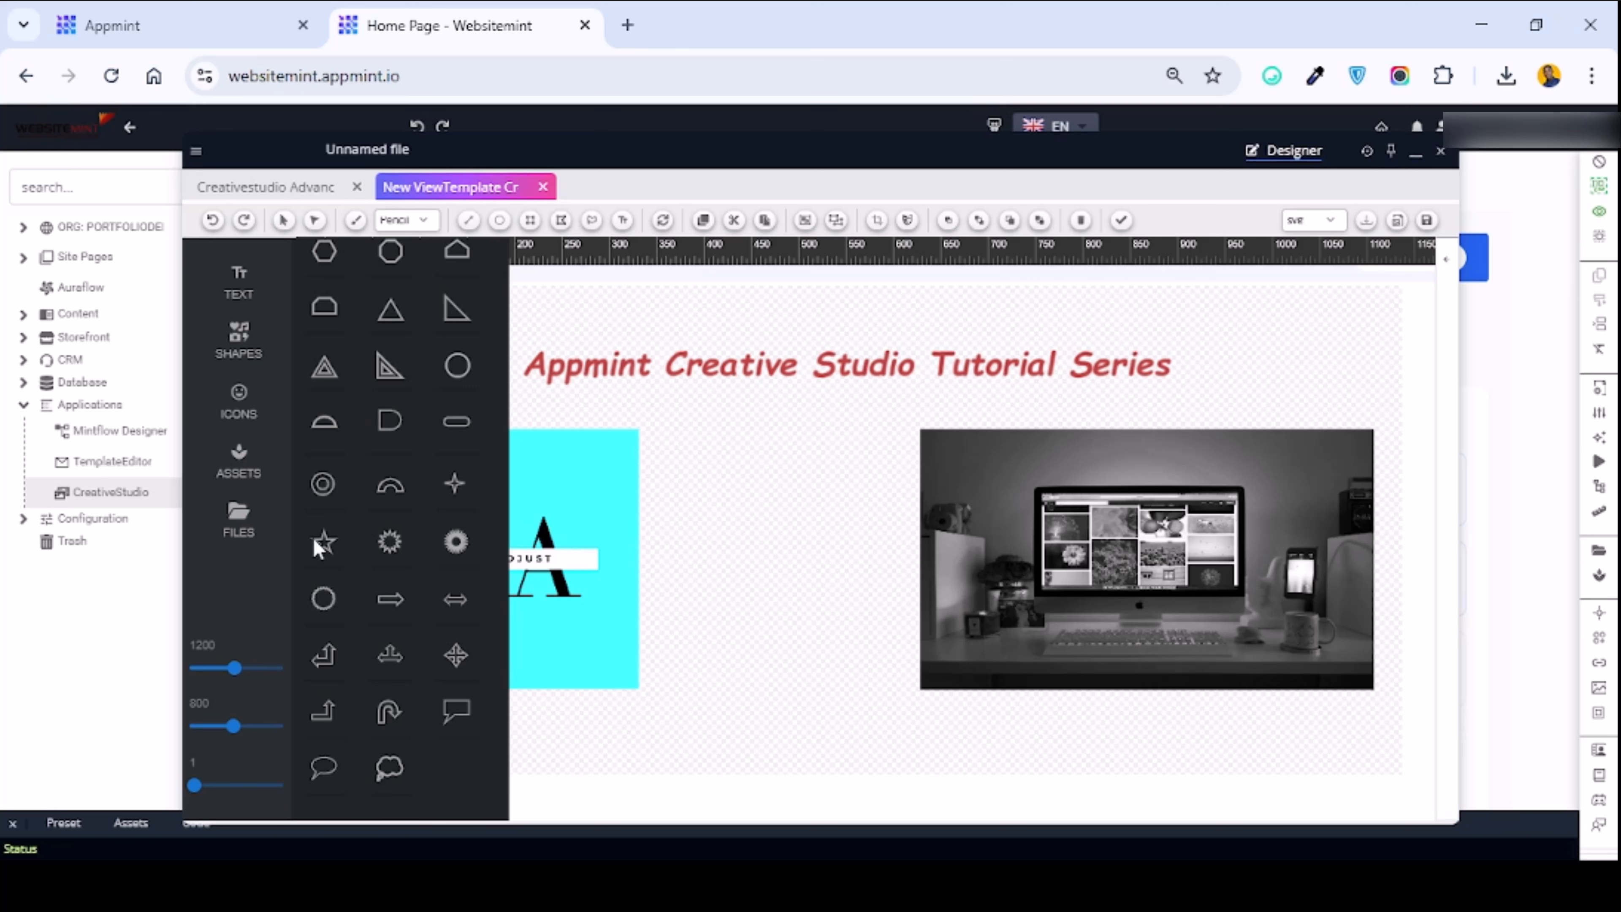
drag(313, 539, 807, 570)
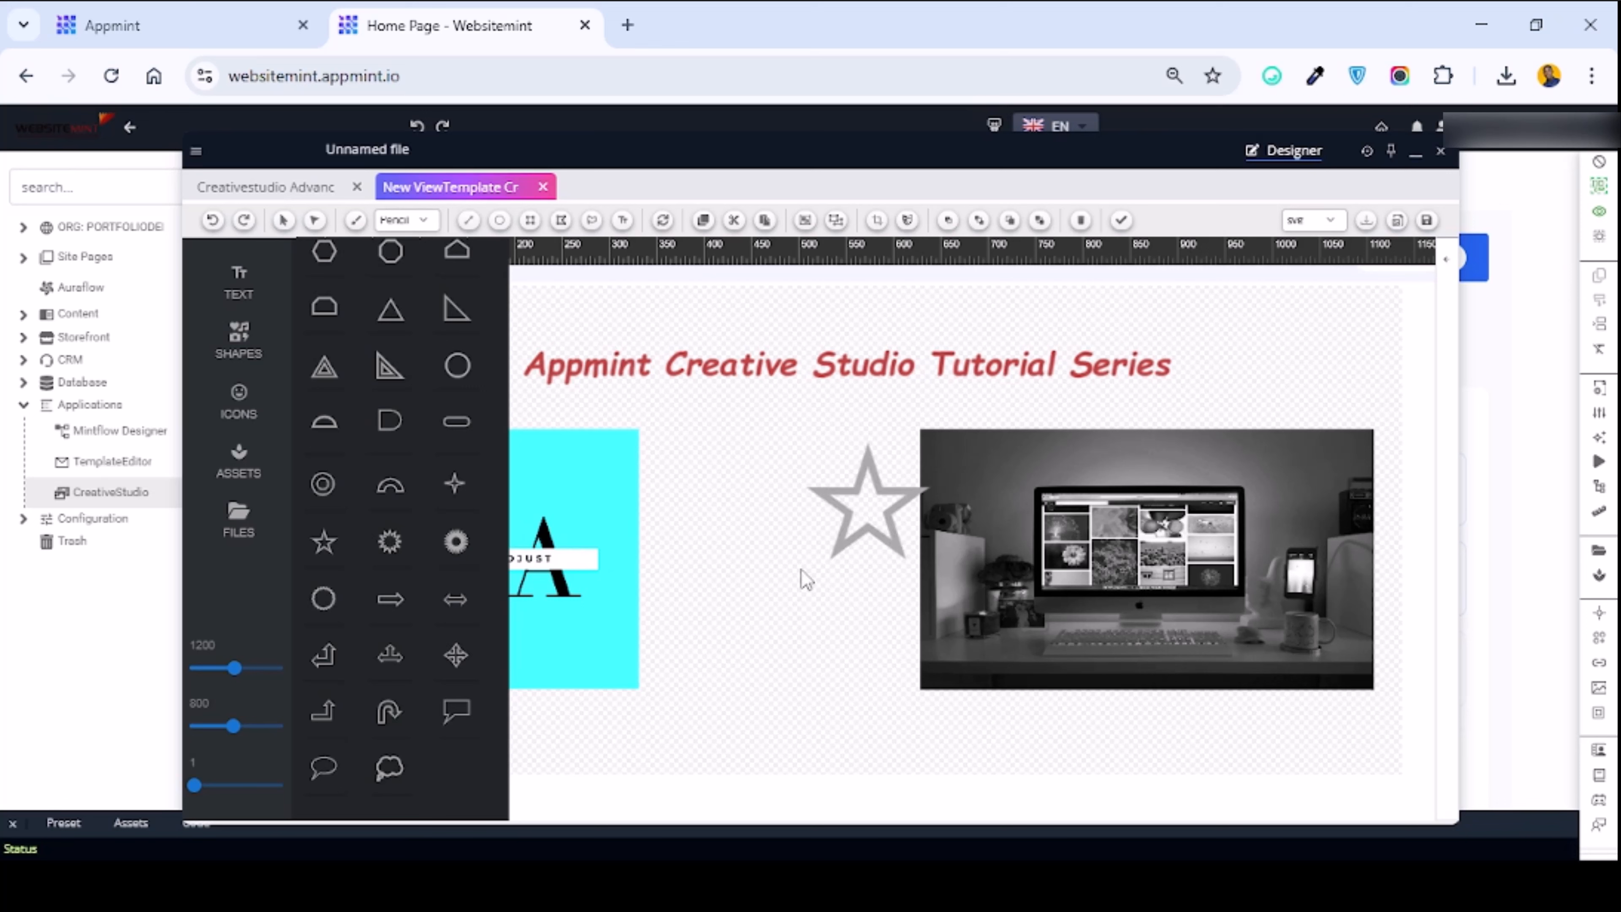
click(235, 345)
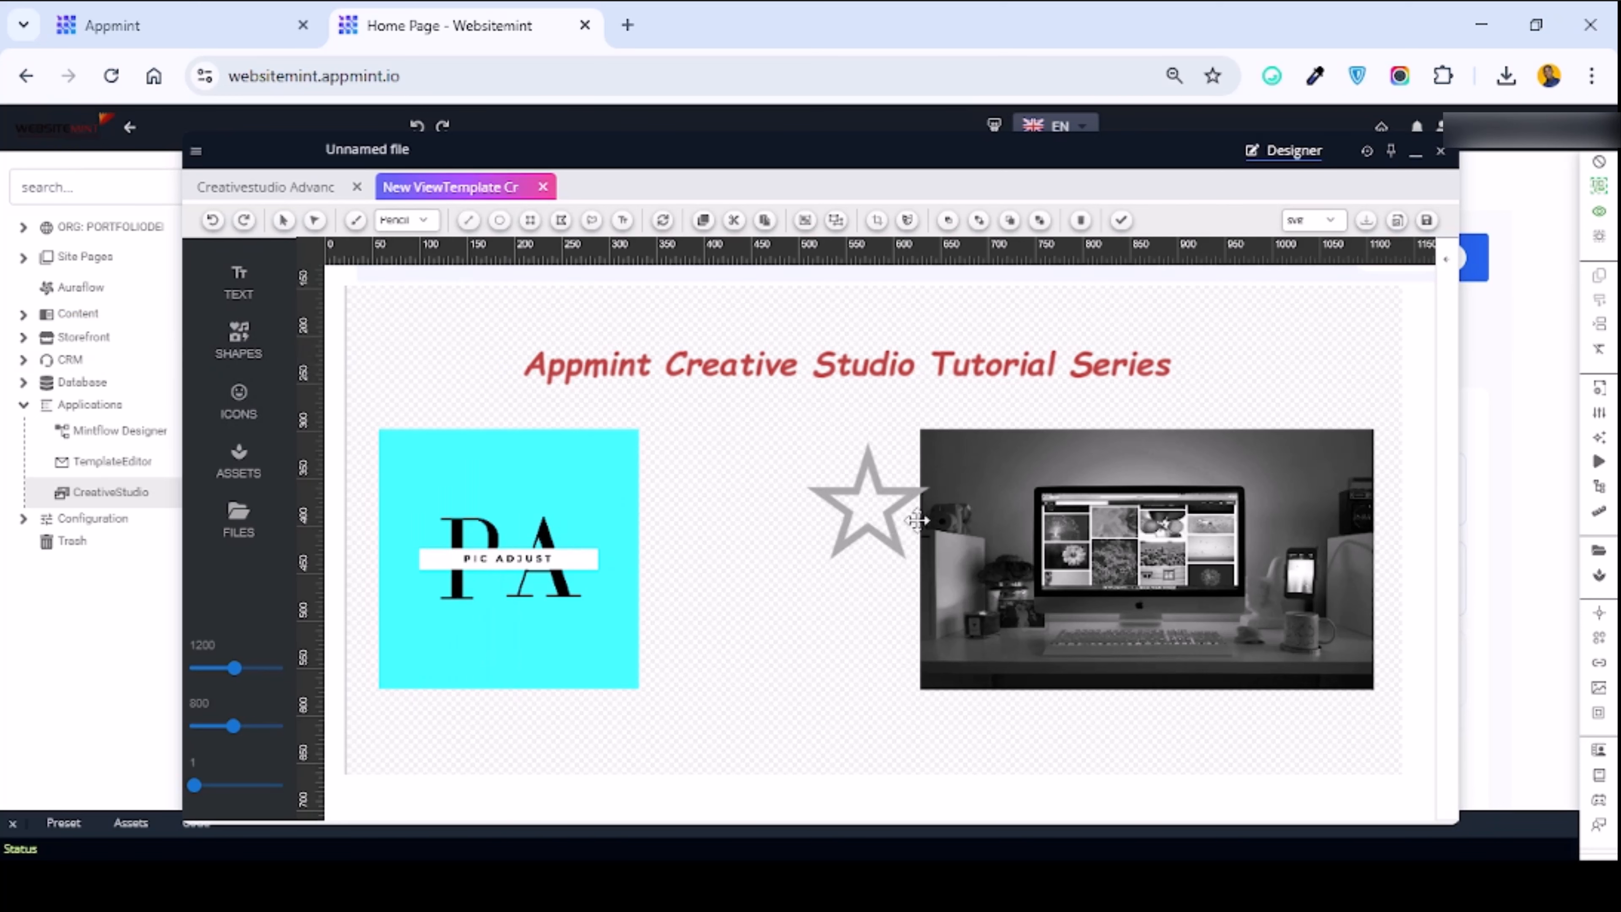
click(889, 515)
drag(888, 514, 742, 520)
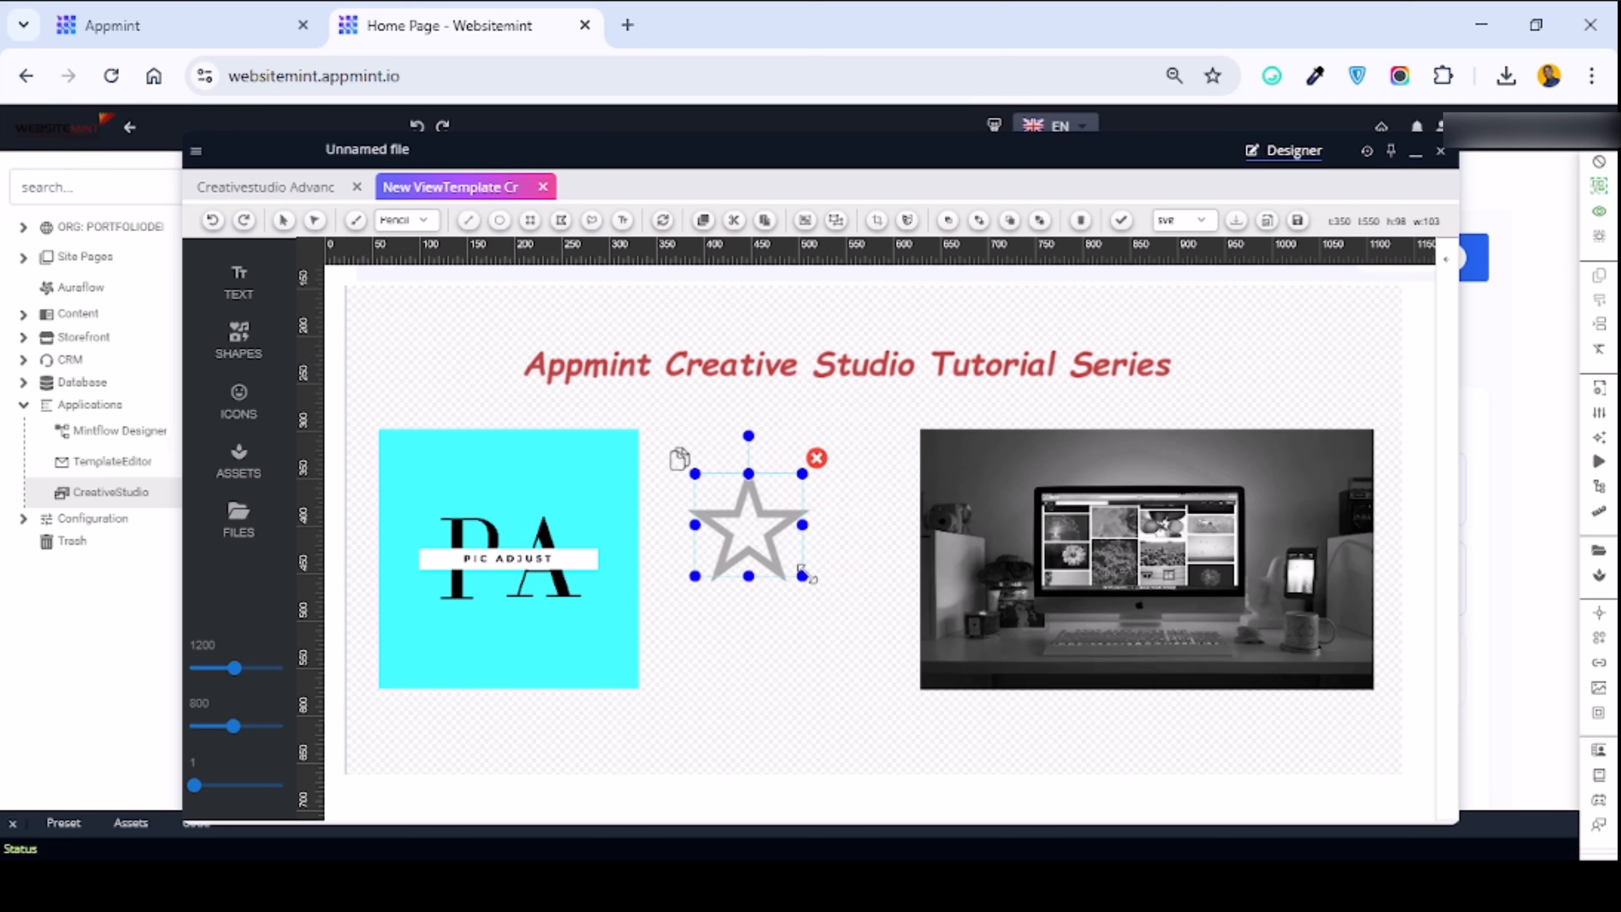
Enlarge the star to fill most of the gap between the logo and the desk photo, and thin its stroke width.
drag(805, 575, 869, 640)
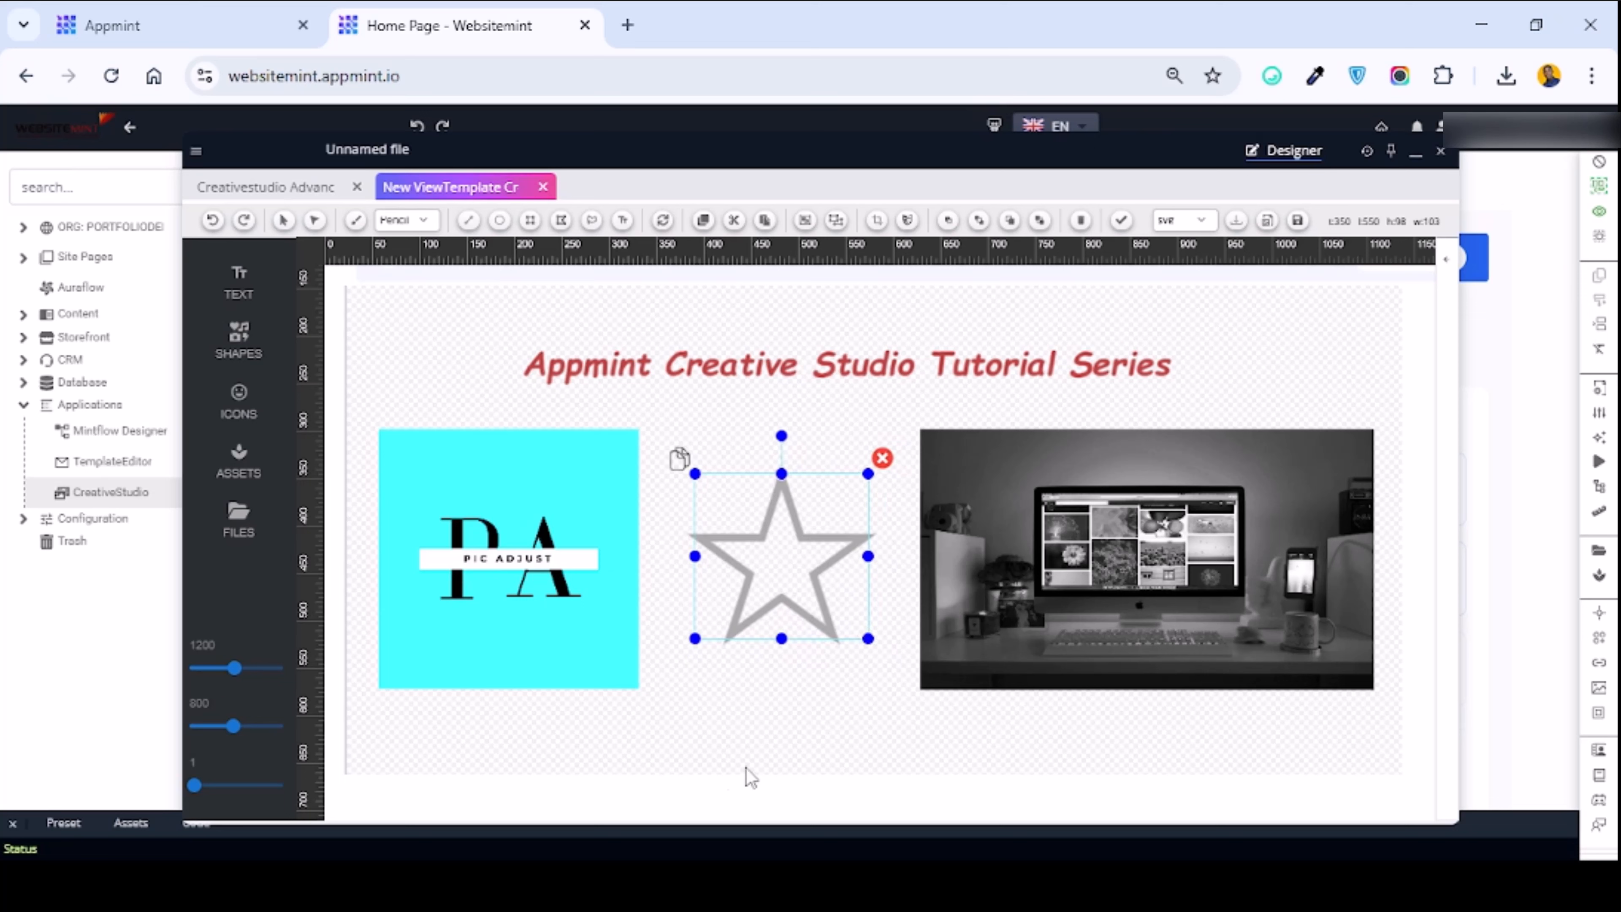
click(831, 723)
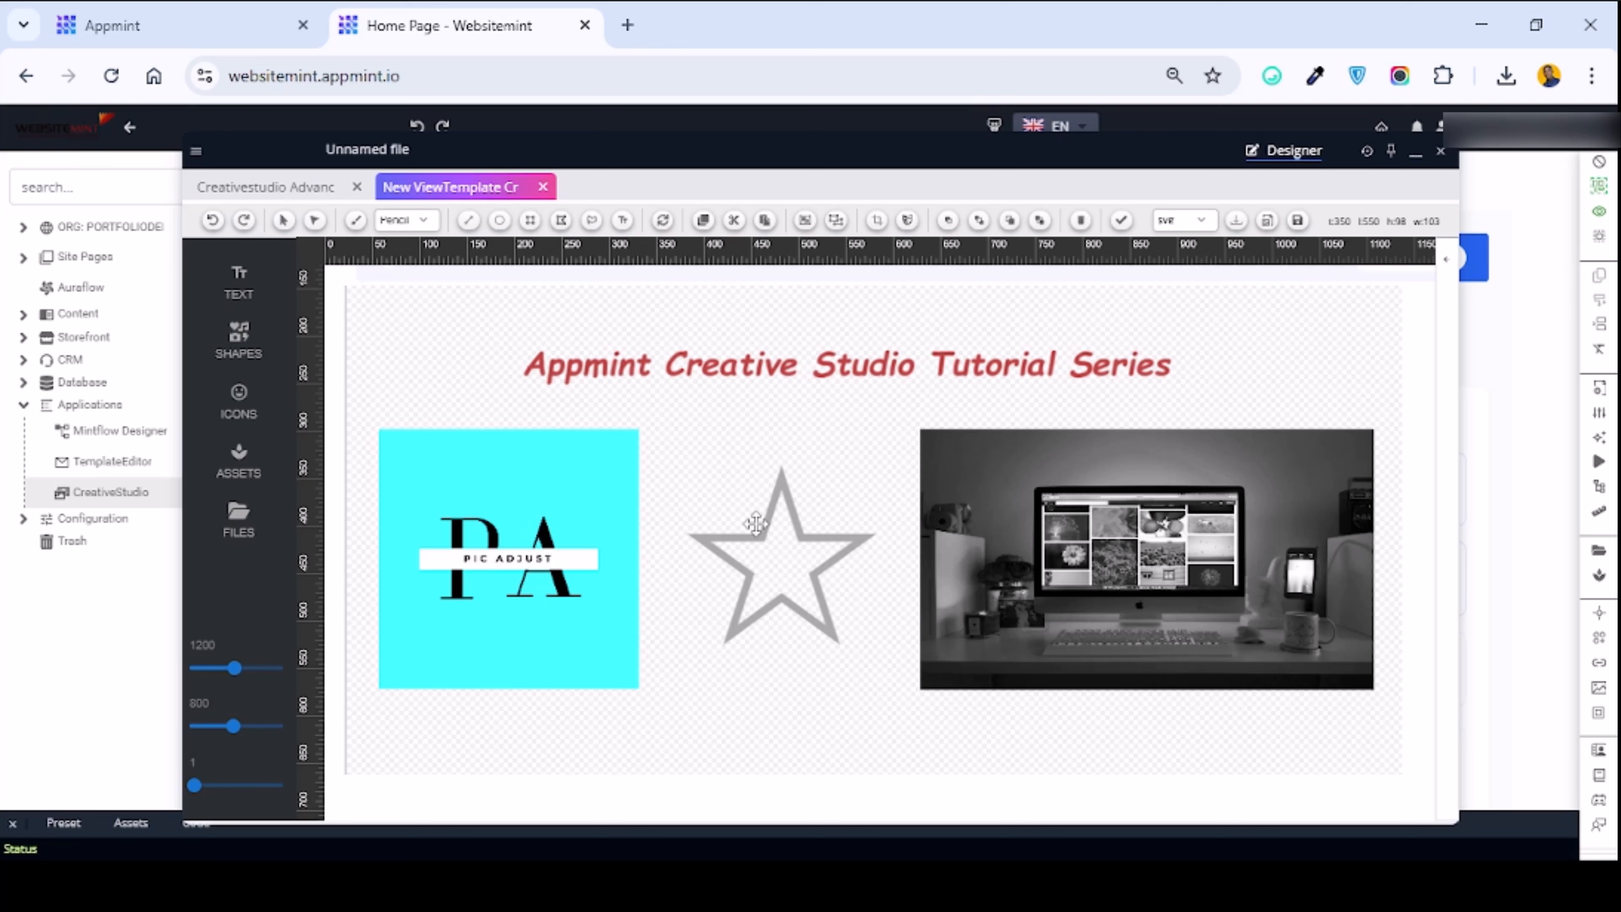
click(766, 556)
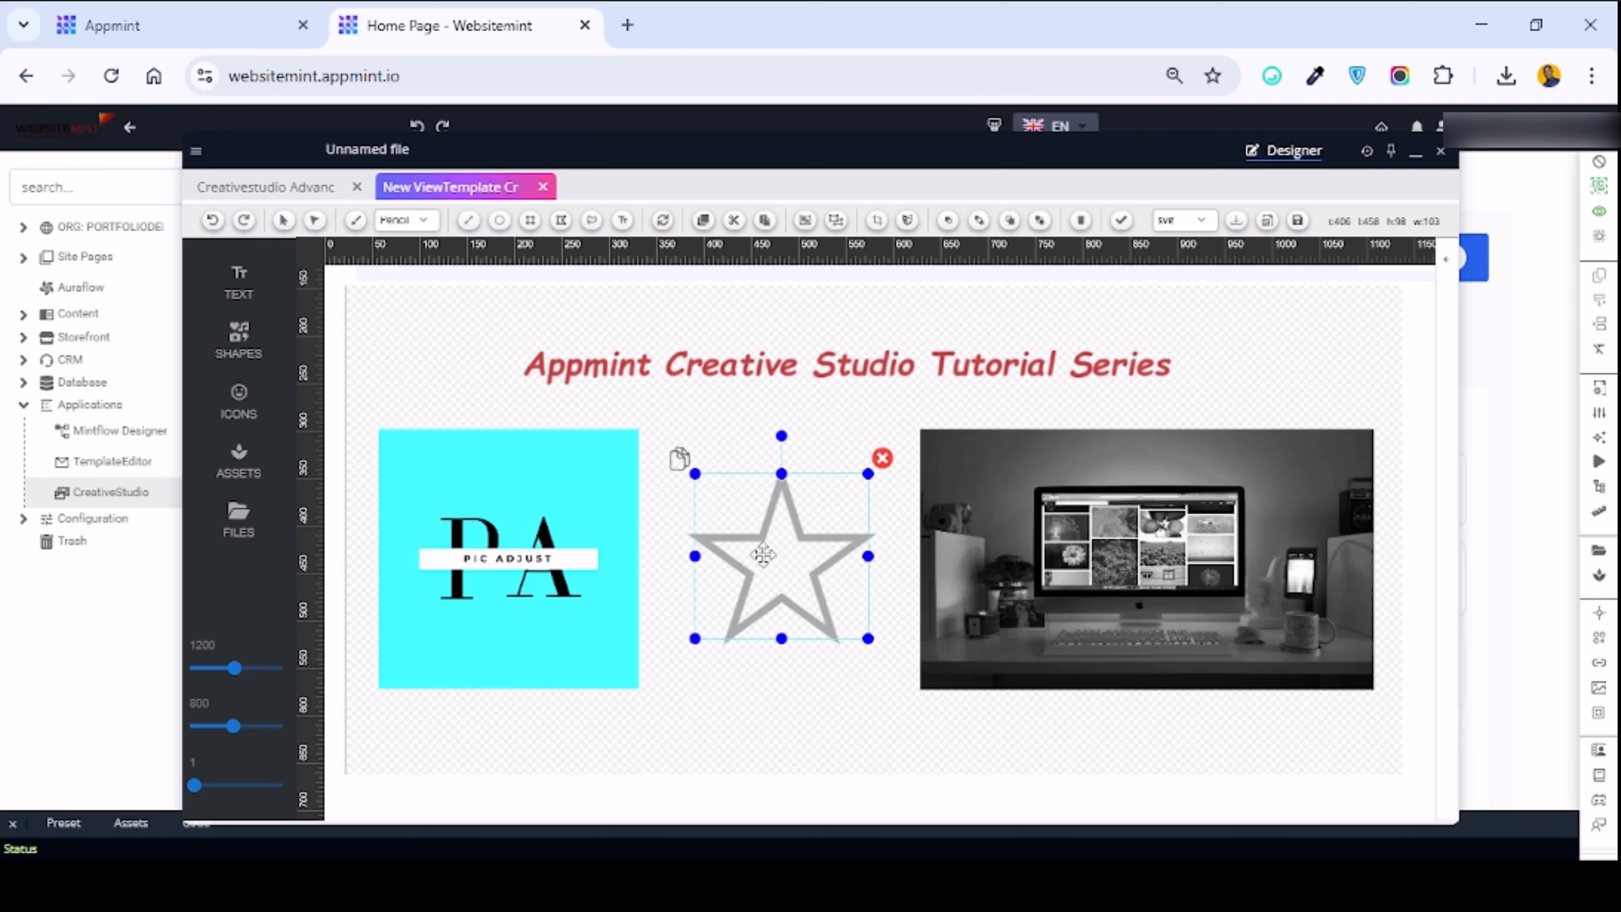
click(1448, 262)
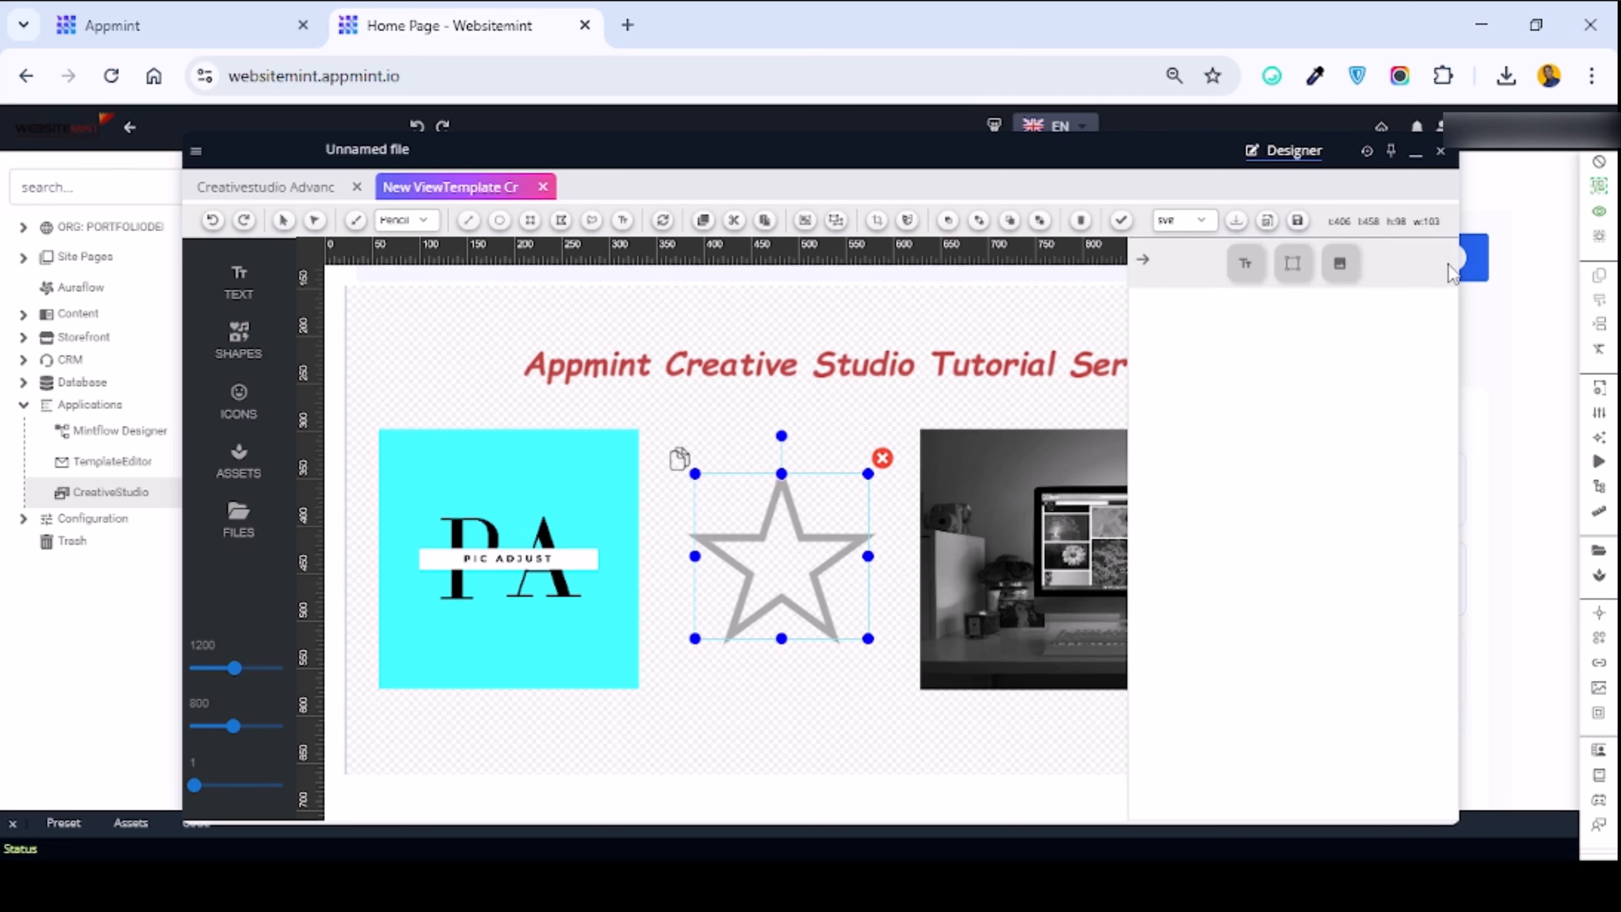
click(1293, 275)
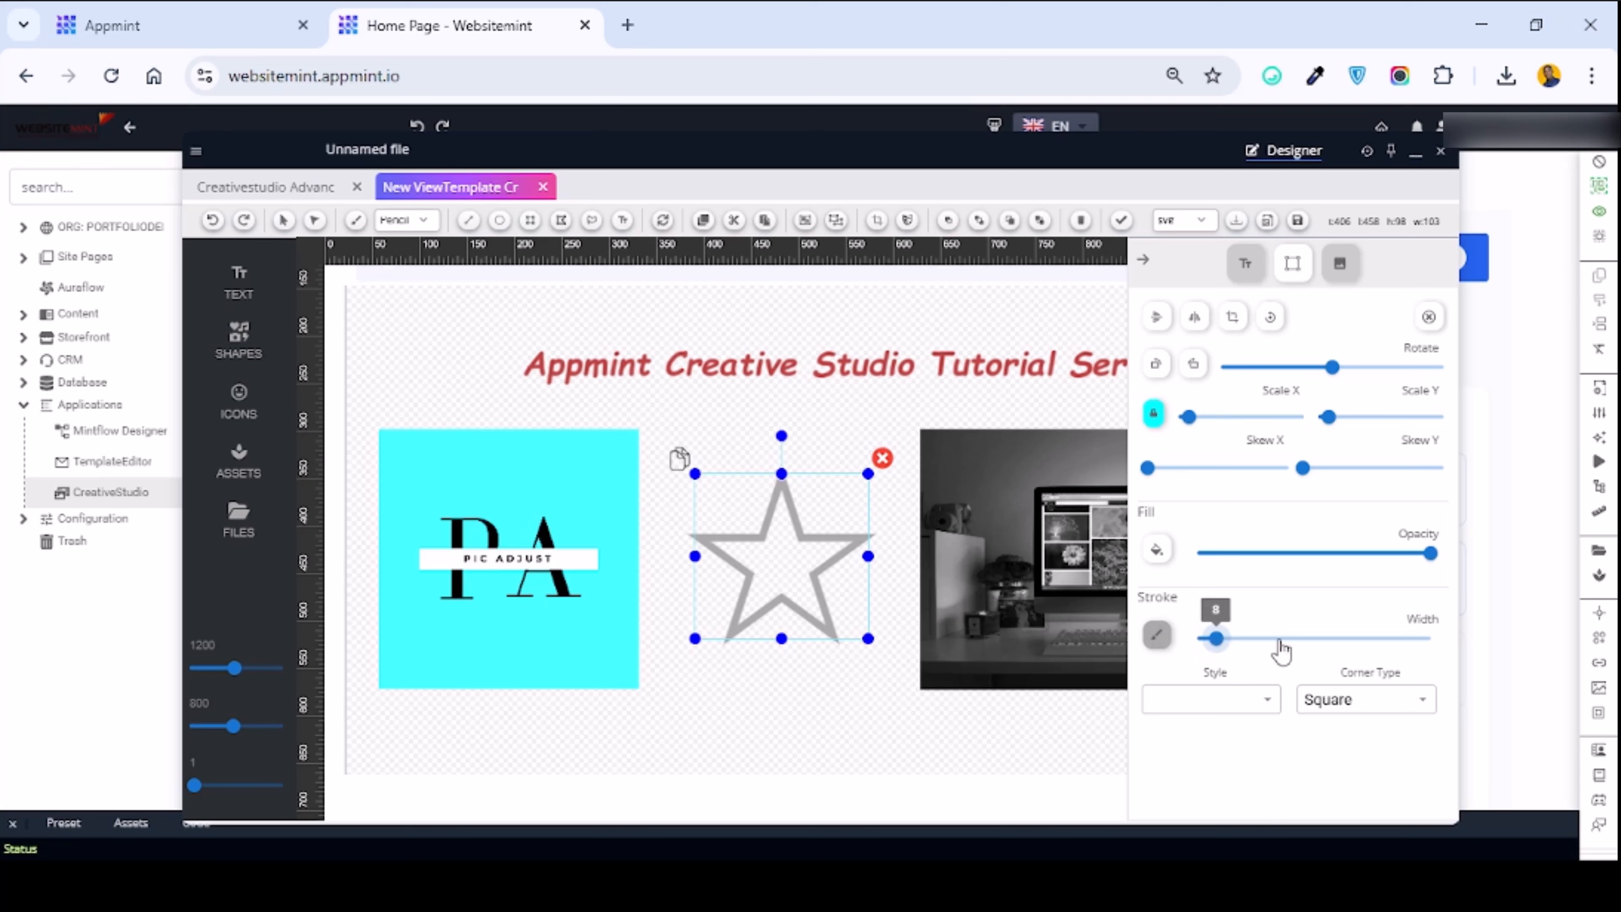
mouse_move(1214, 647)
mouse_down()
mouse_move(1376, 635)
mouse_move(1165, 659)
mouse_move(1213, 652)
mouse_up()
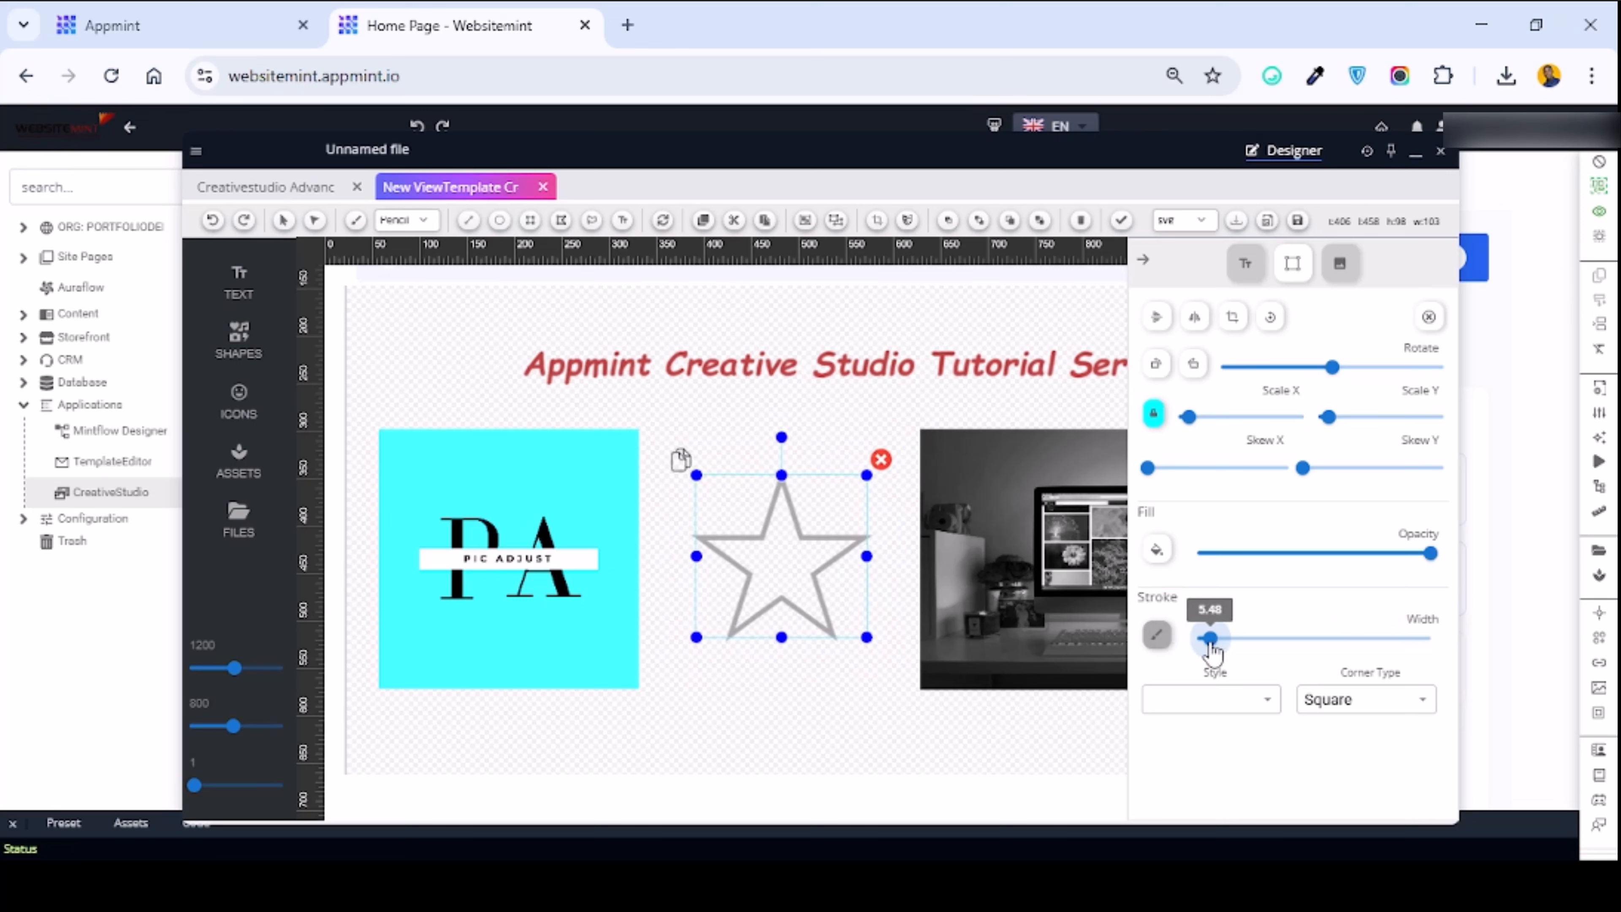
click(1156, 635)
click(1193, 638)
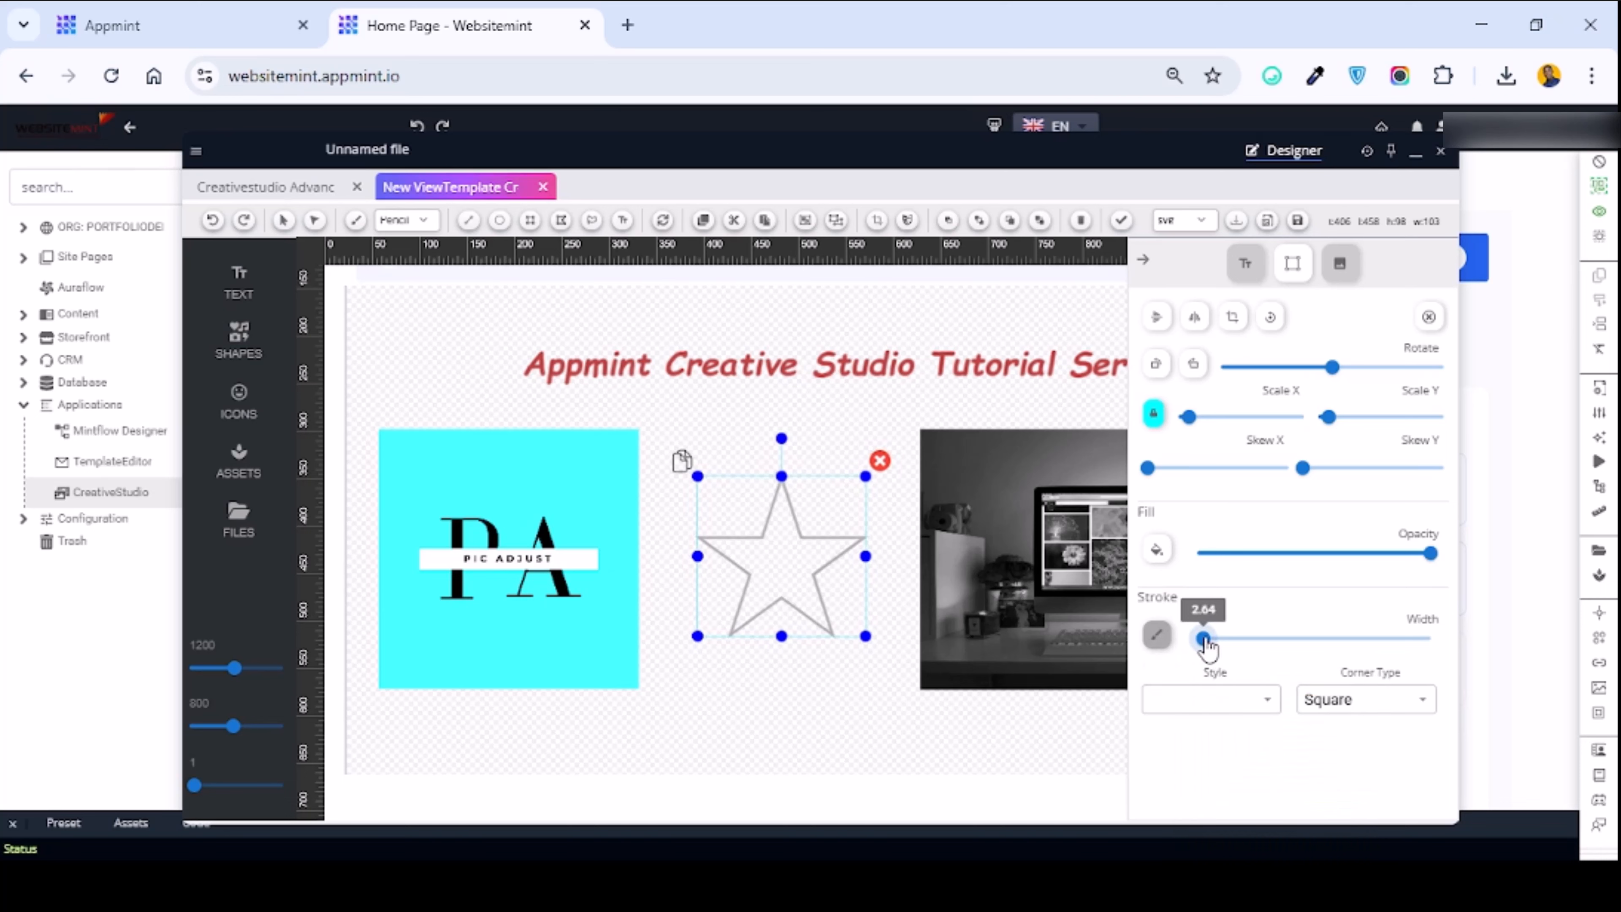
drag(1204, 639, 1209, 638)
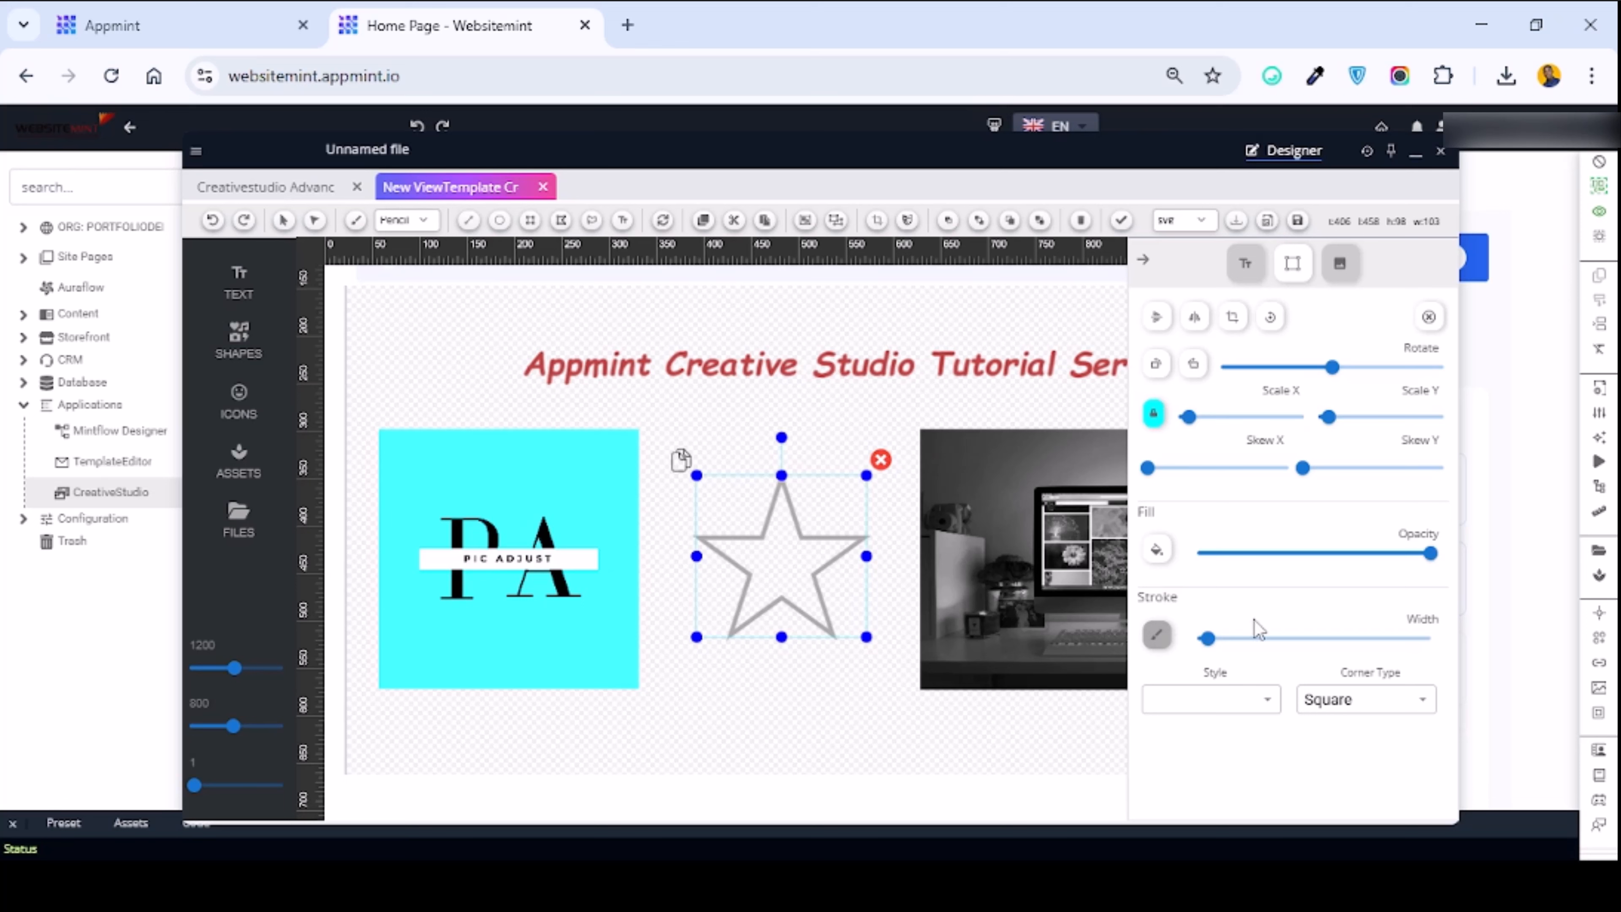
Change the star's stroke colour to dark red.
click(1157, 636)
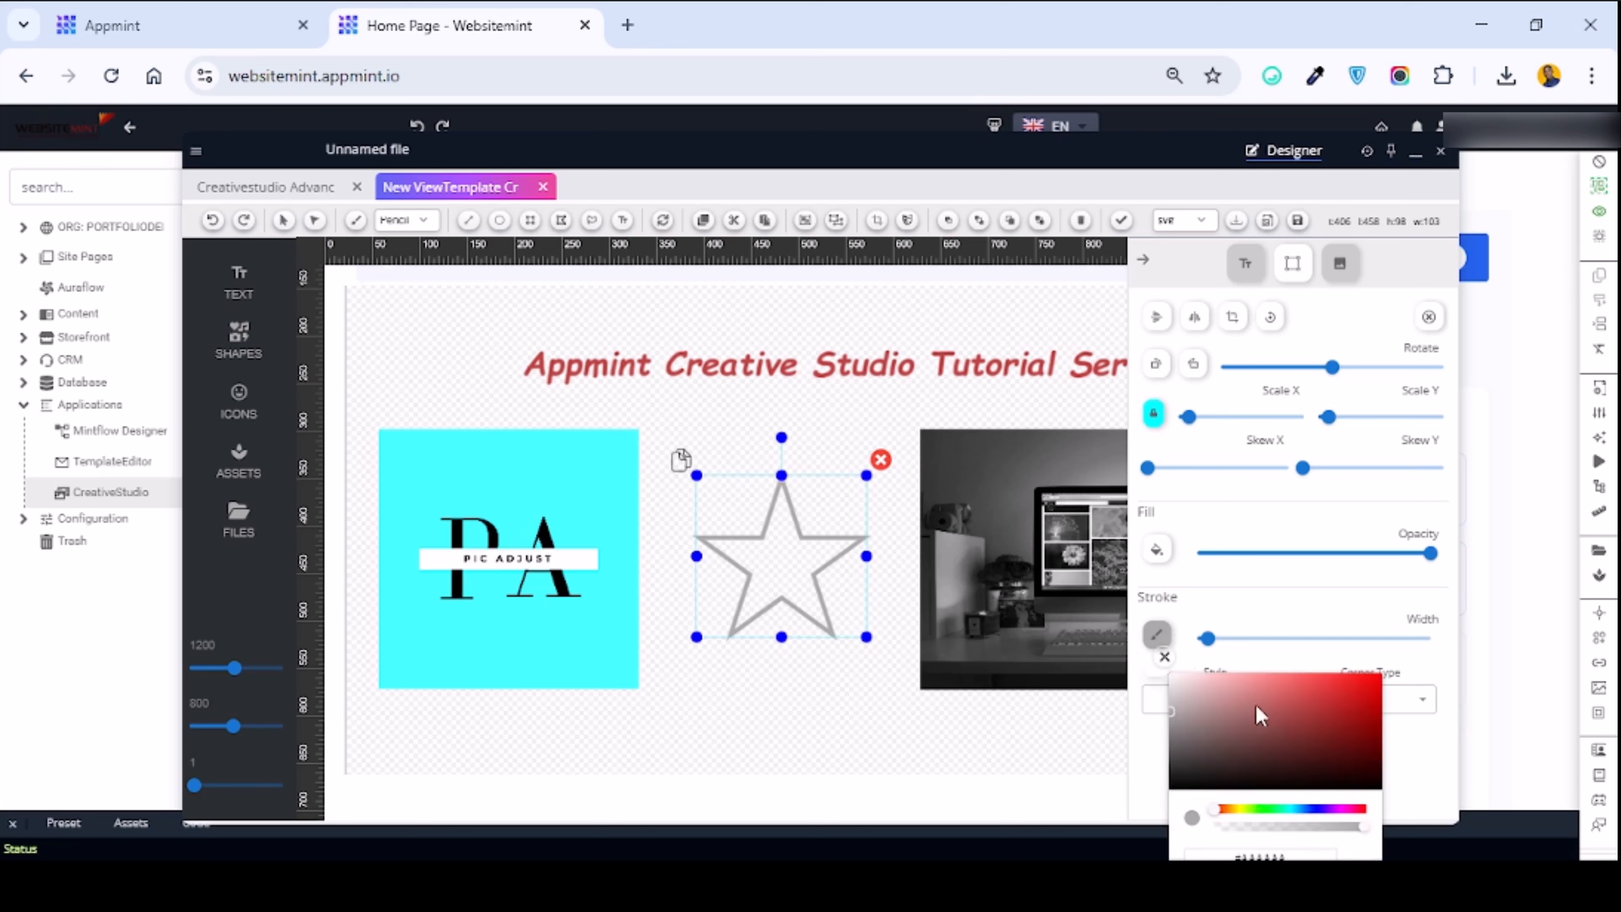
click(1352, 715)
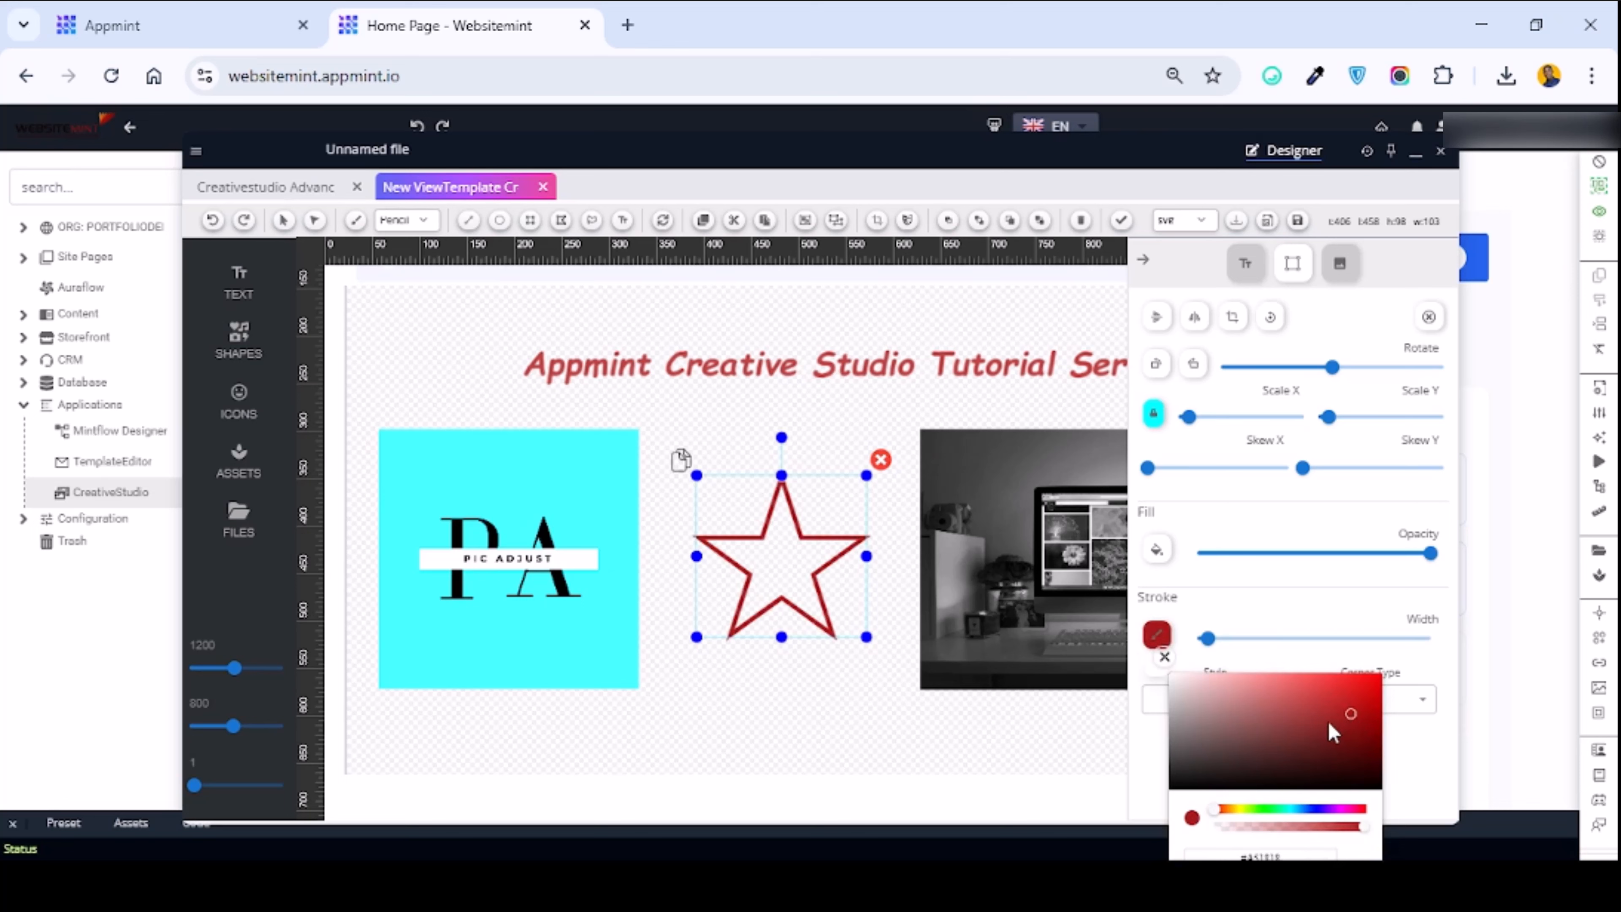
click(1278, 605)
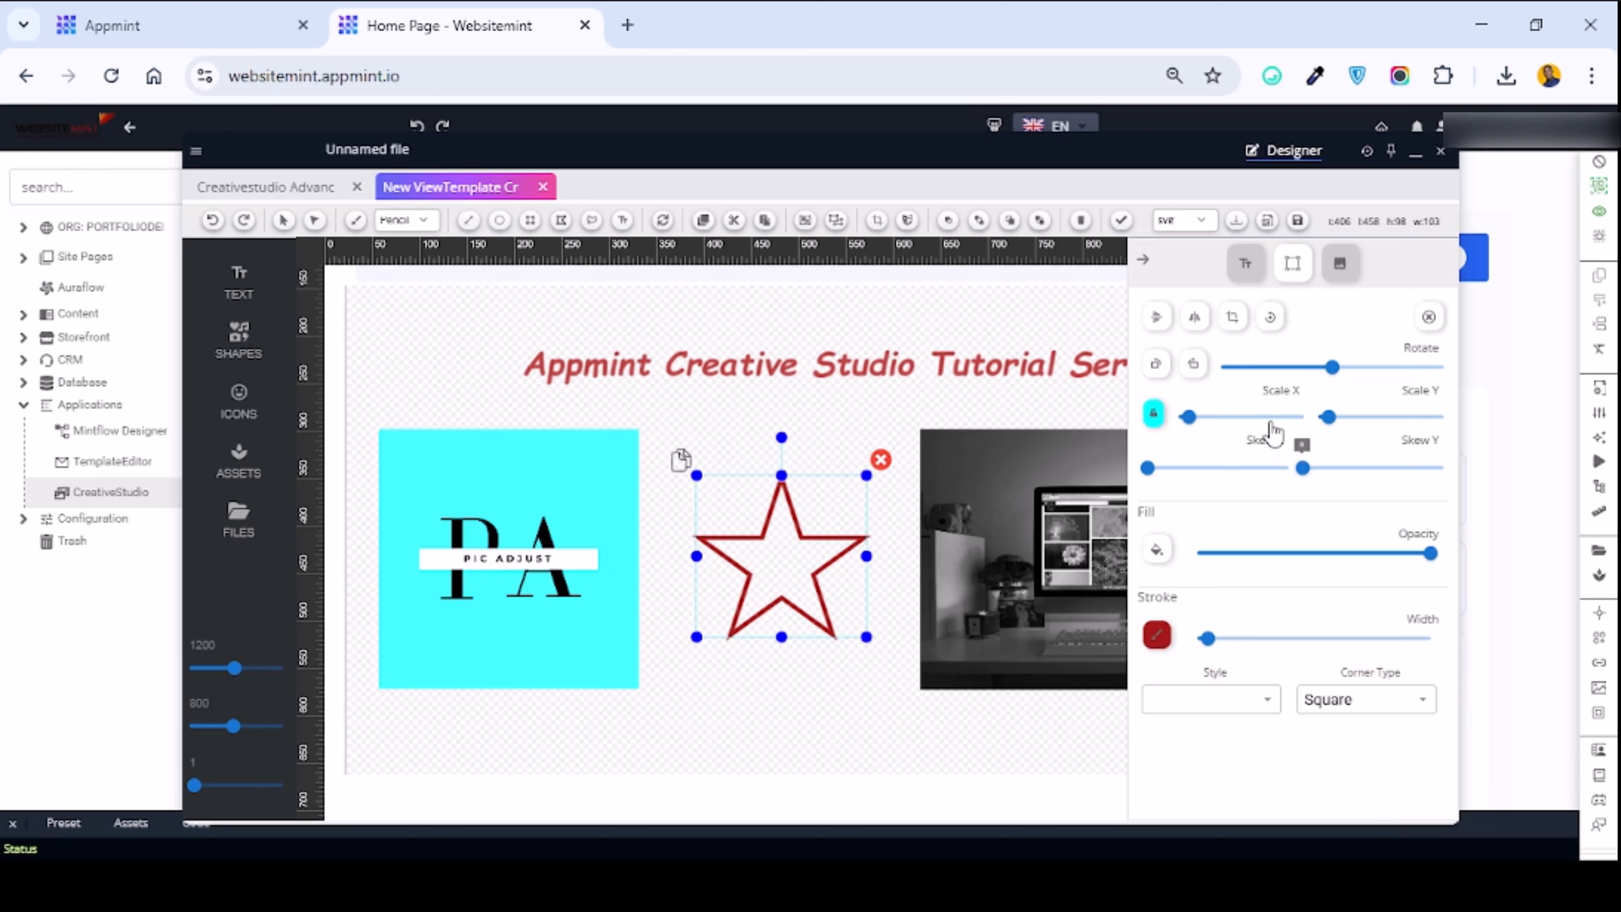
Rotate the star slightly clockwise, then close its shape properties and deselect it.
mouse_move(1342, 374)
mouse_down()
mouse_move(1271, 371)
mouse_move(1392, 365)
mouse_move(1363, 364)
mouse_move(1361, 382)
mouse_up()
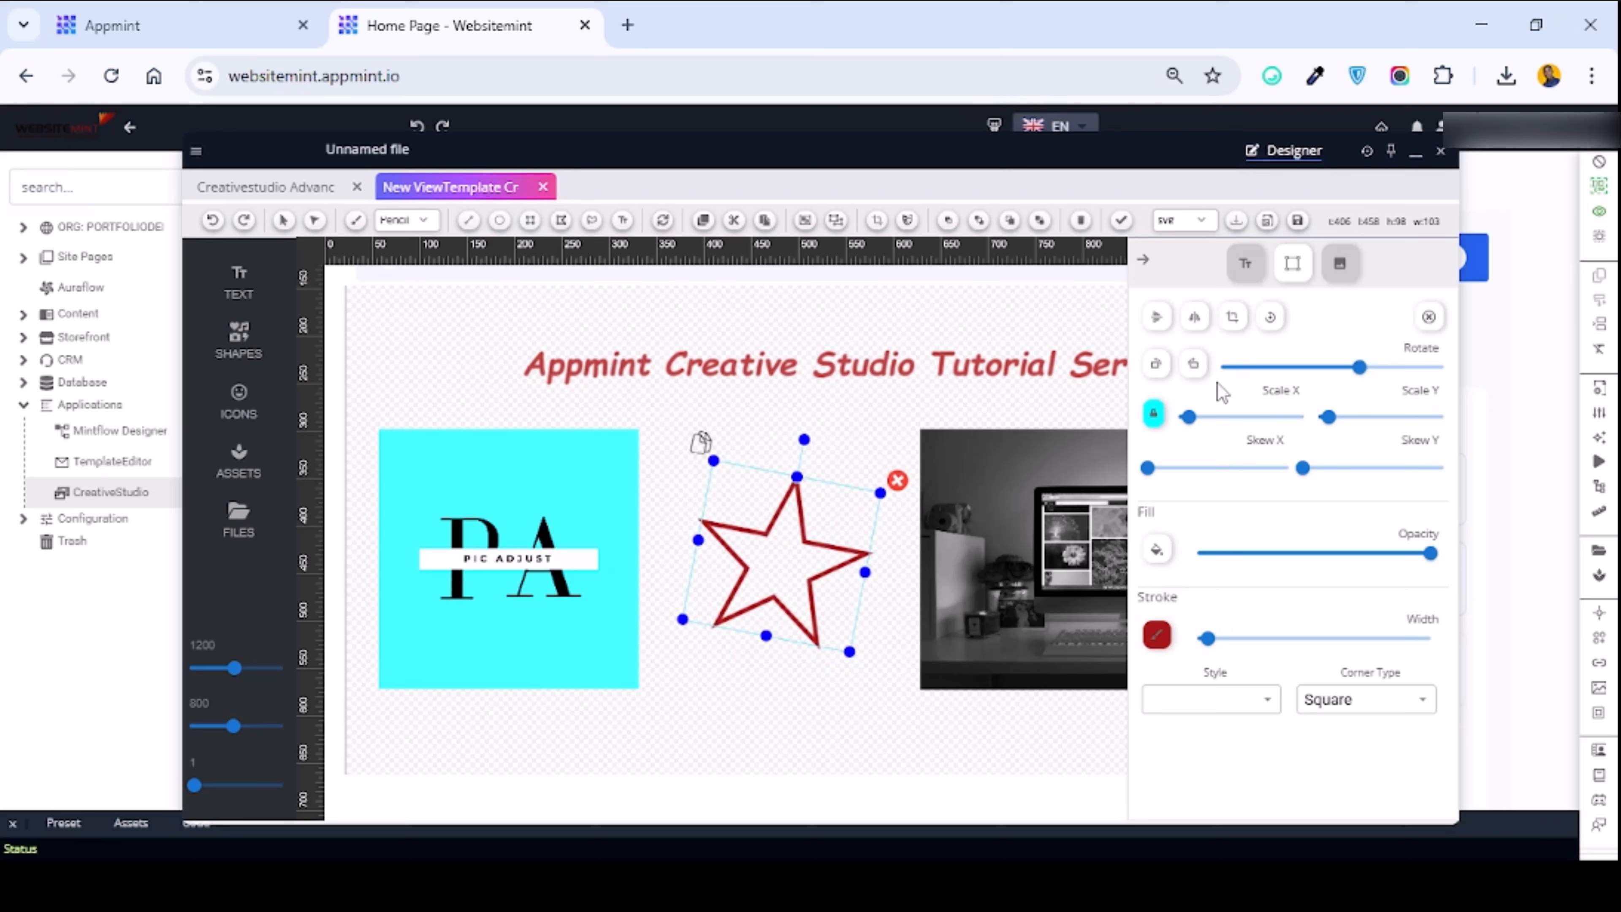
click(1144, 259)
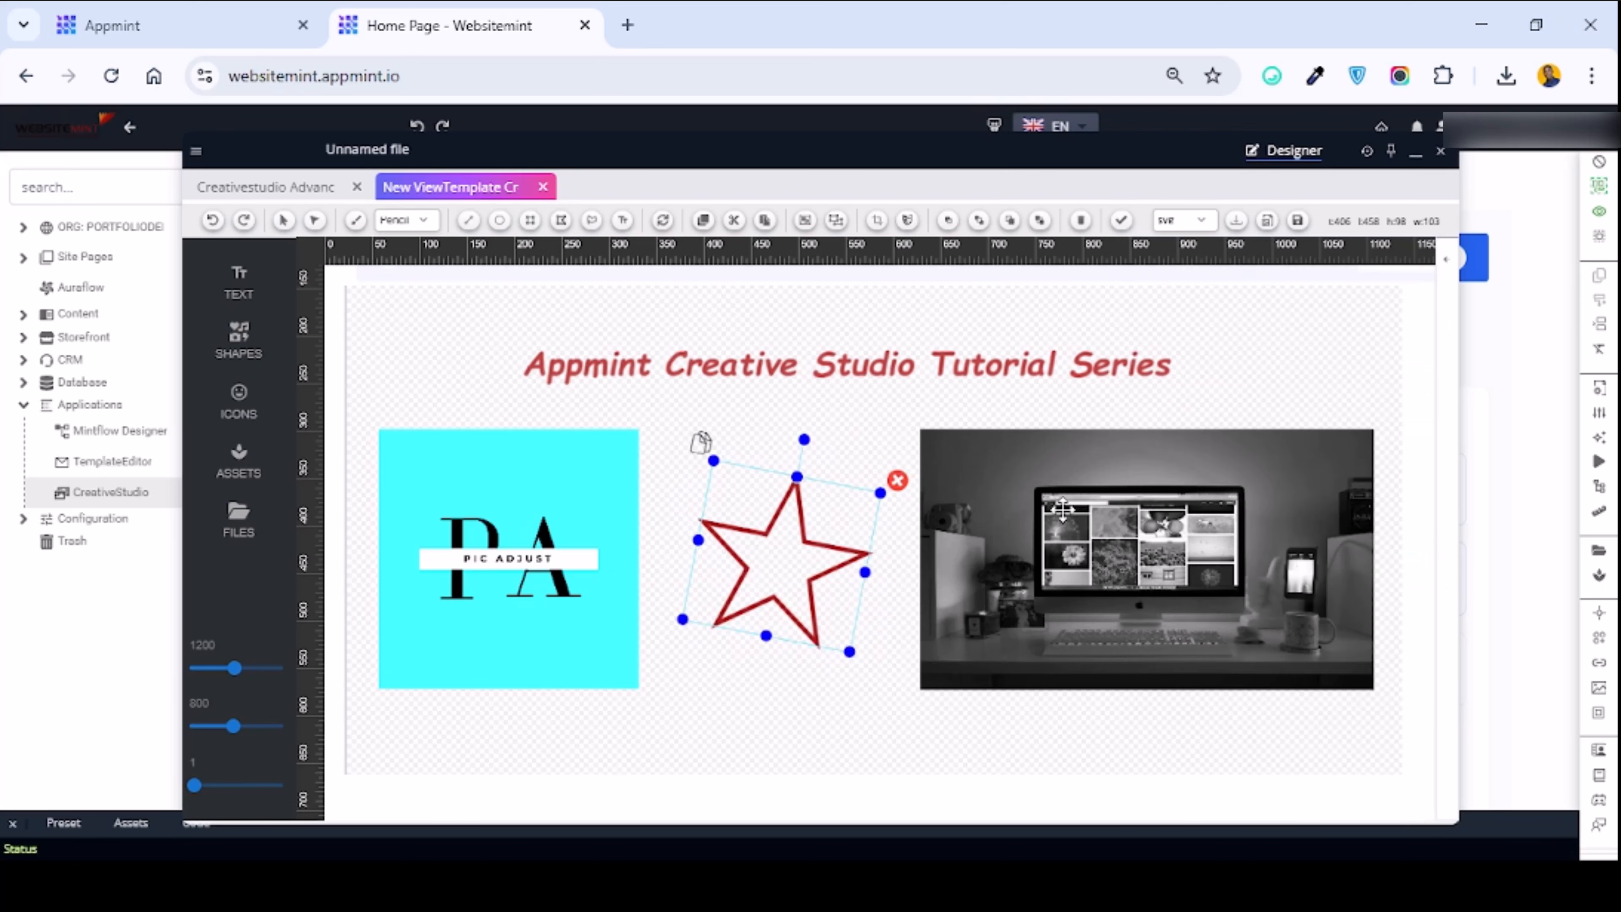
click(1271, 351)
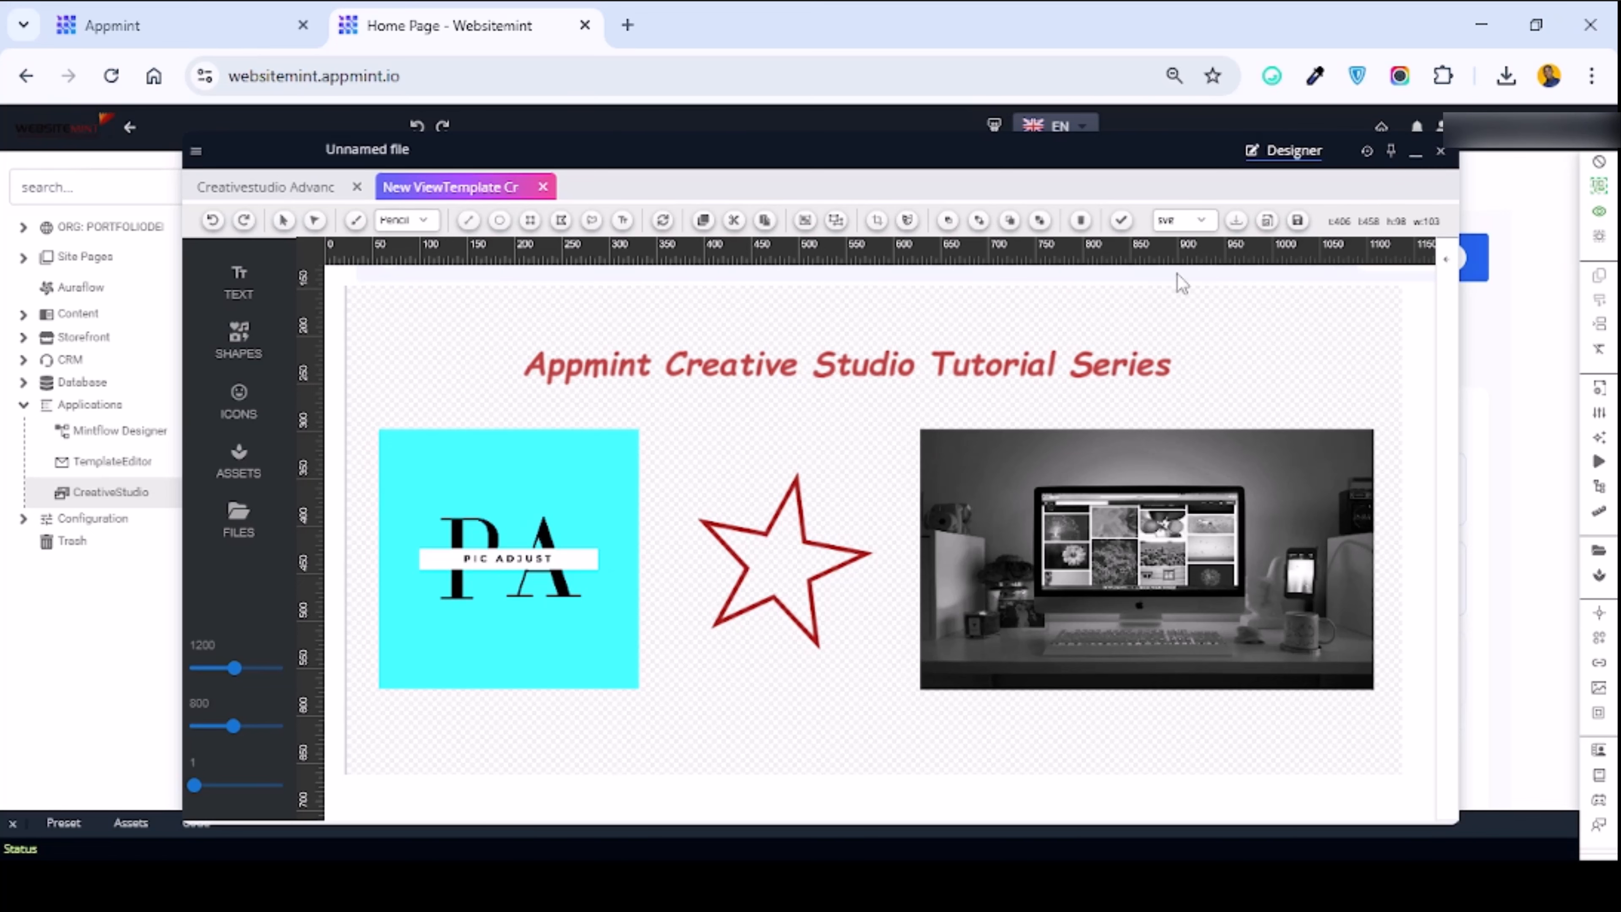
Try the PNG and JPG export formats and leave PNG selected.
click(1200, 222)
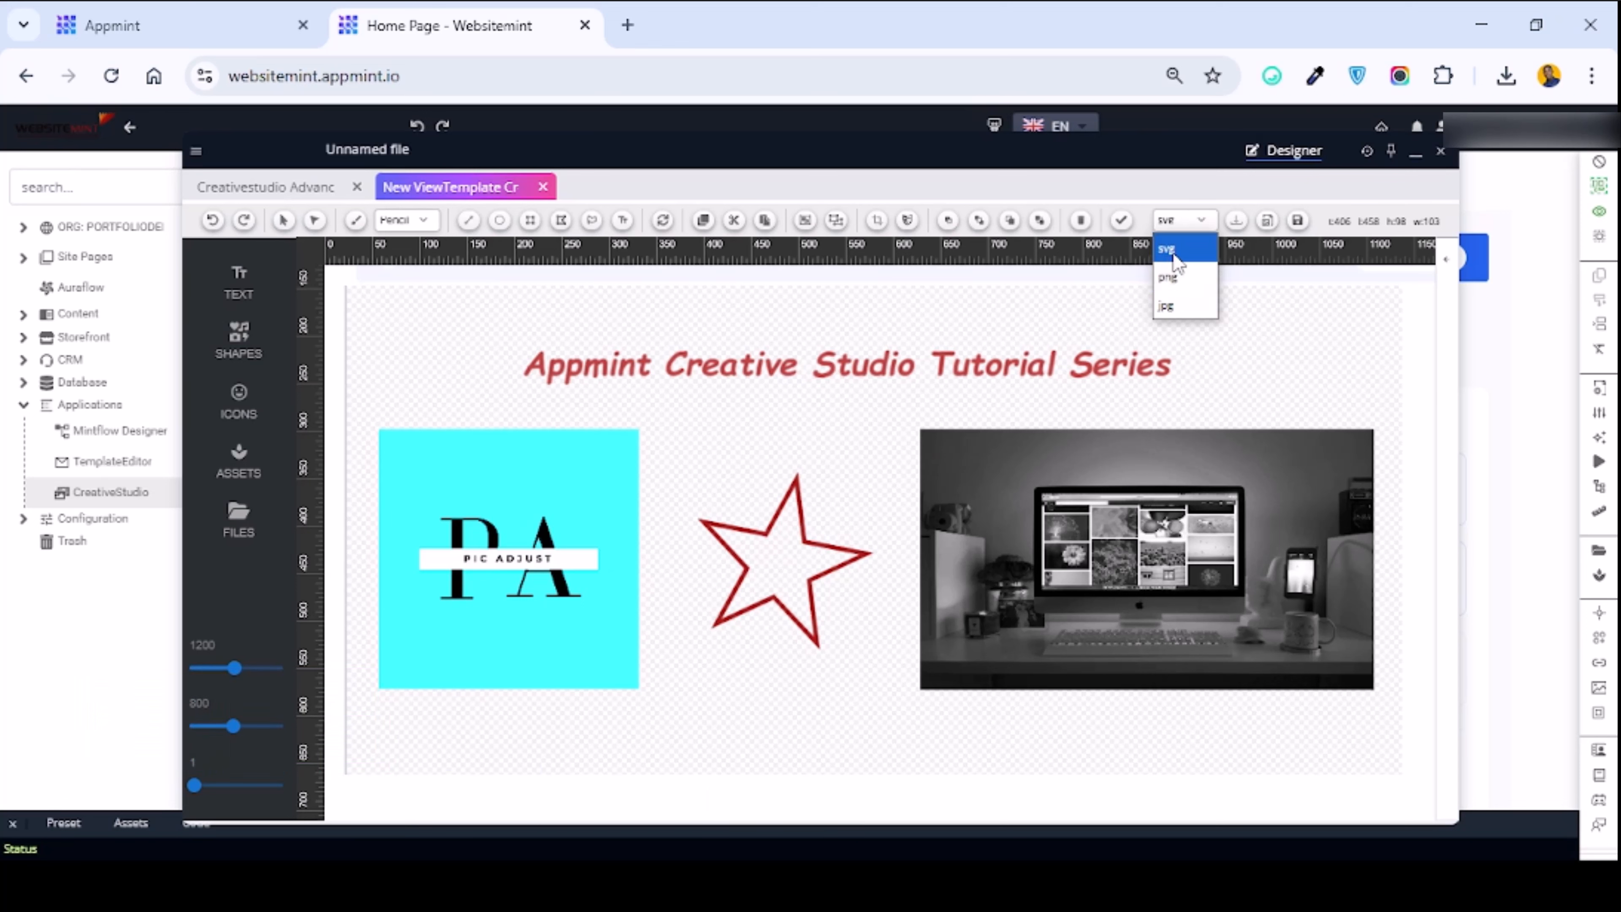
click(1174, 281)
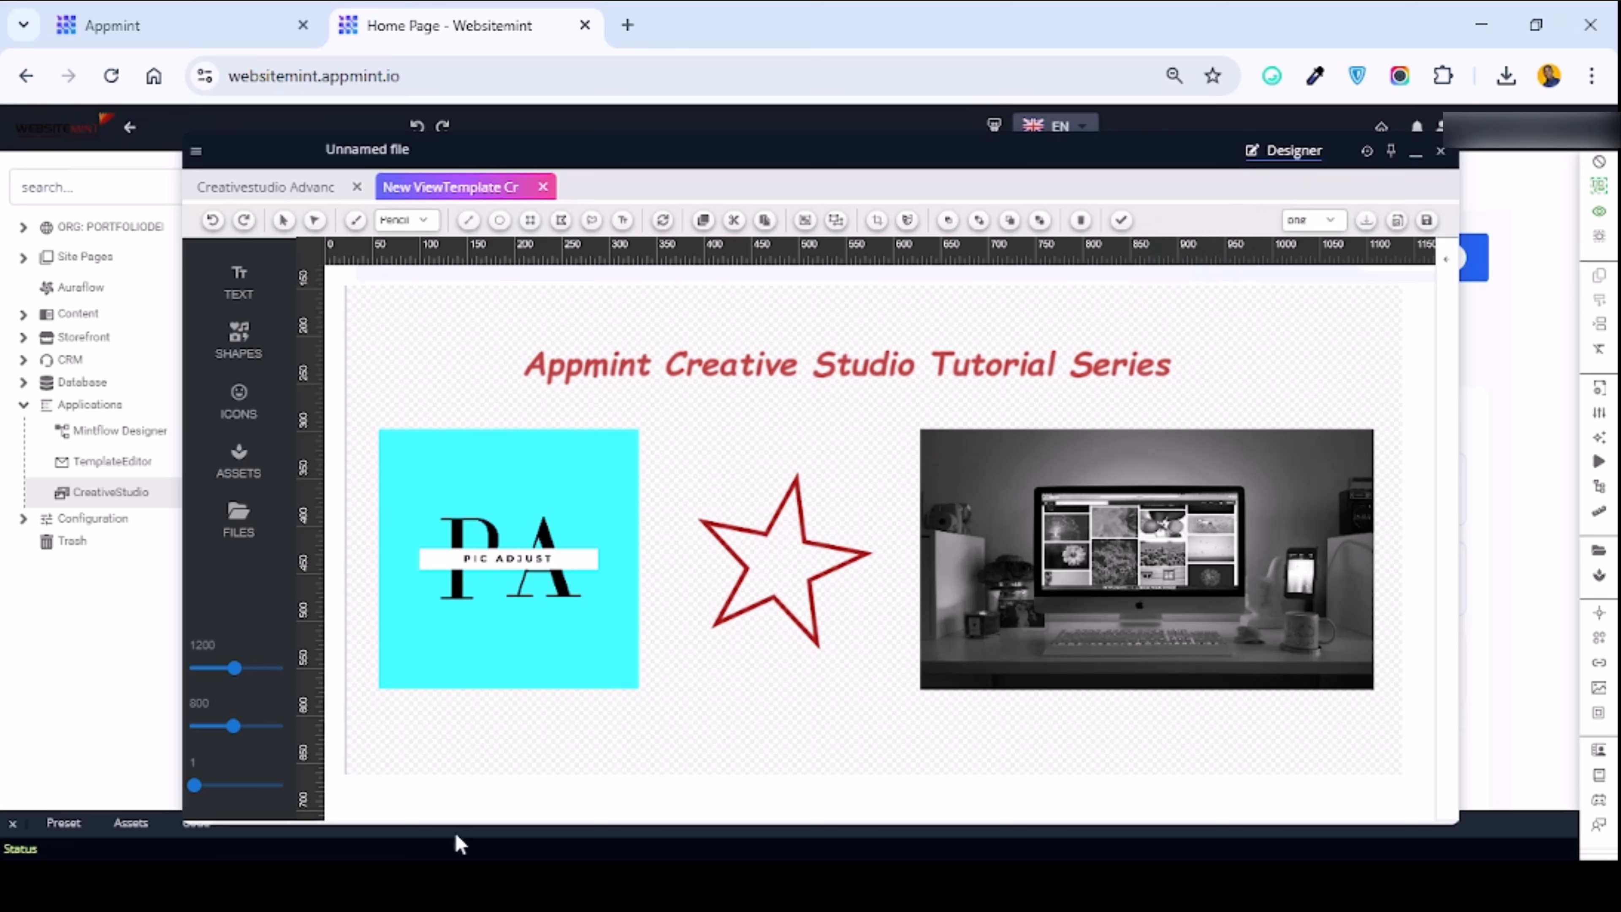
click(1317, 226)
click(1306, 307)
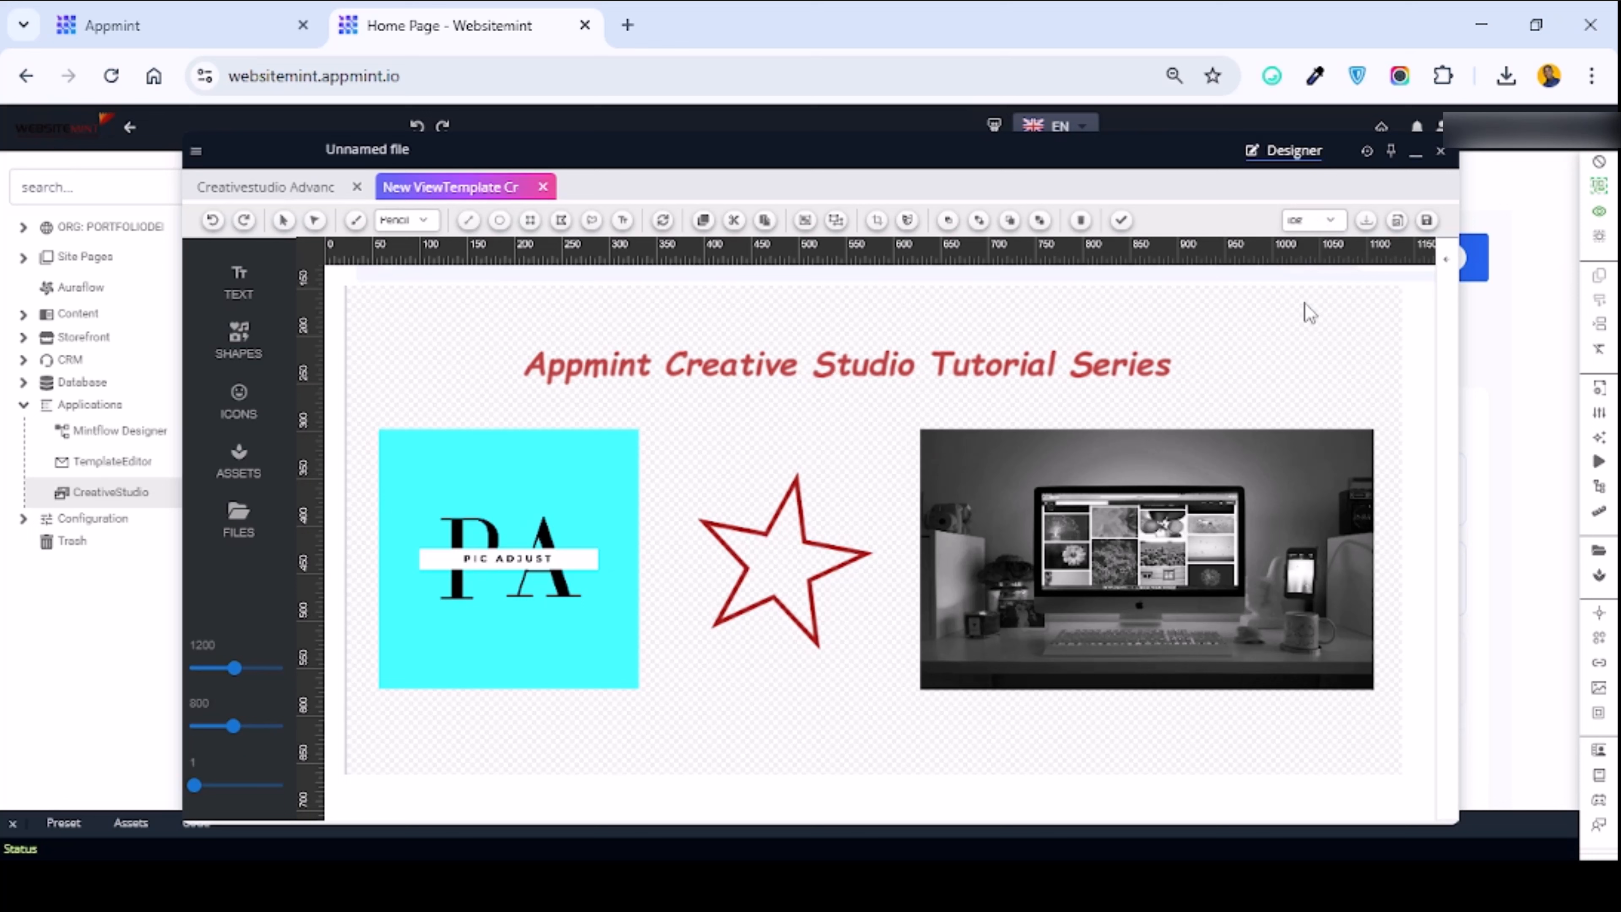
click(1312, 219)
click(1307, 273)
Rename the unnamed file as Appmint-flier.
click(359, 146)
text(Appmint-flier)
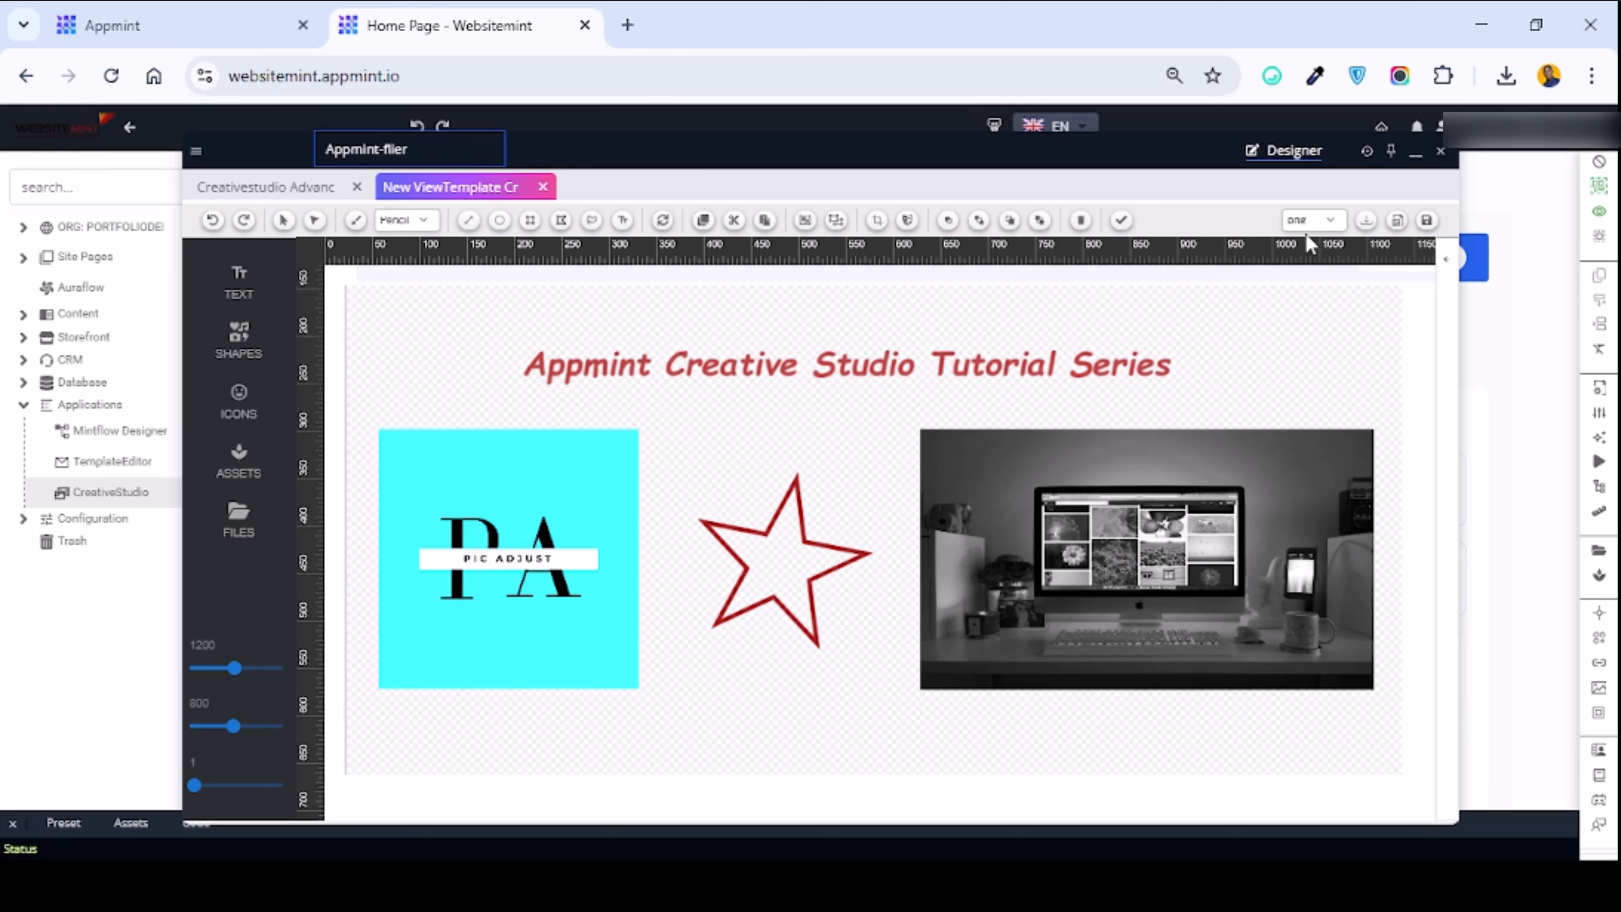
Download the design as a PNG image.
click(1368, 225)
click(1397, 224)
click(1367, 221)
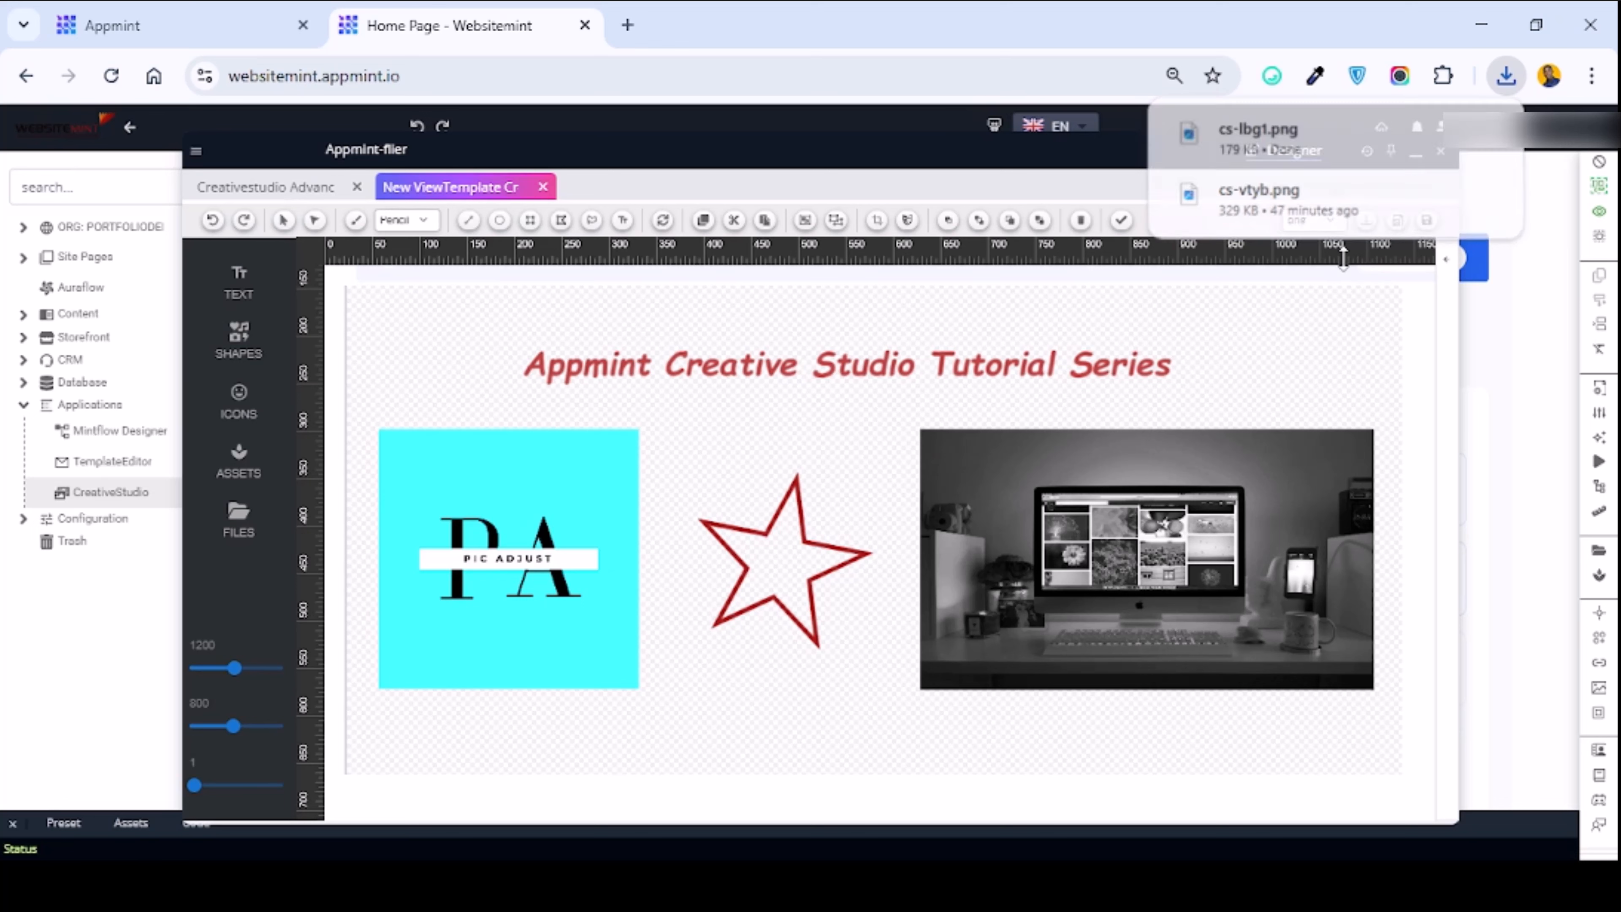
click(1399, 223)
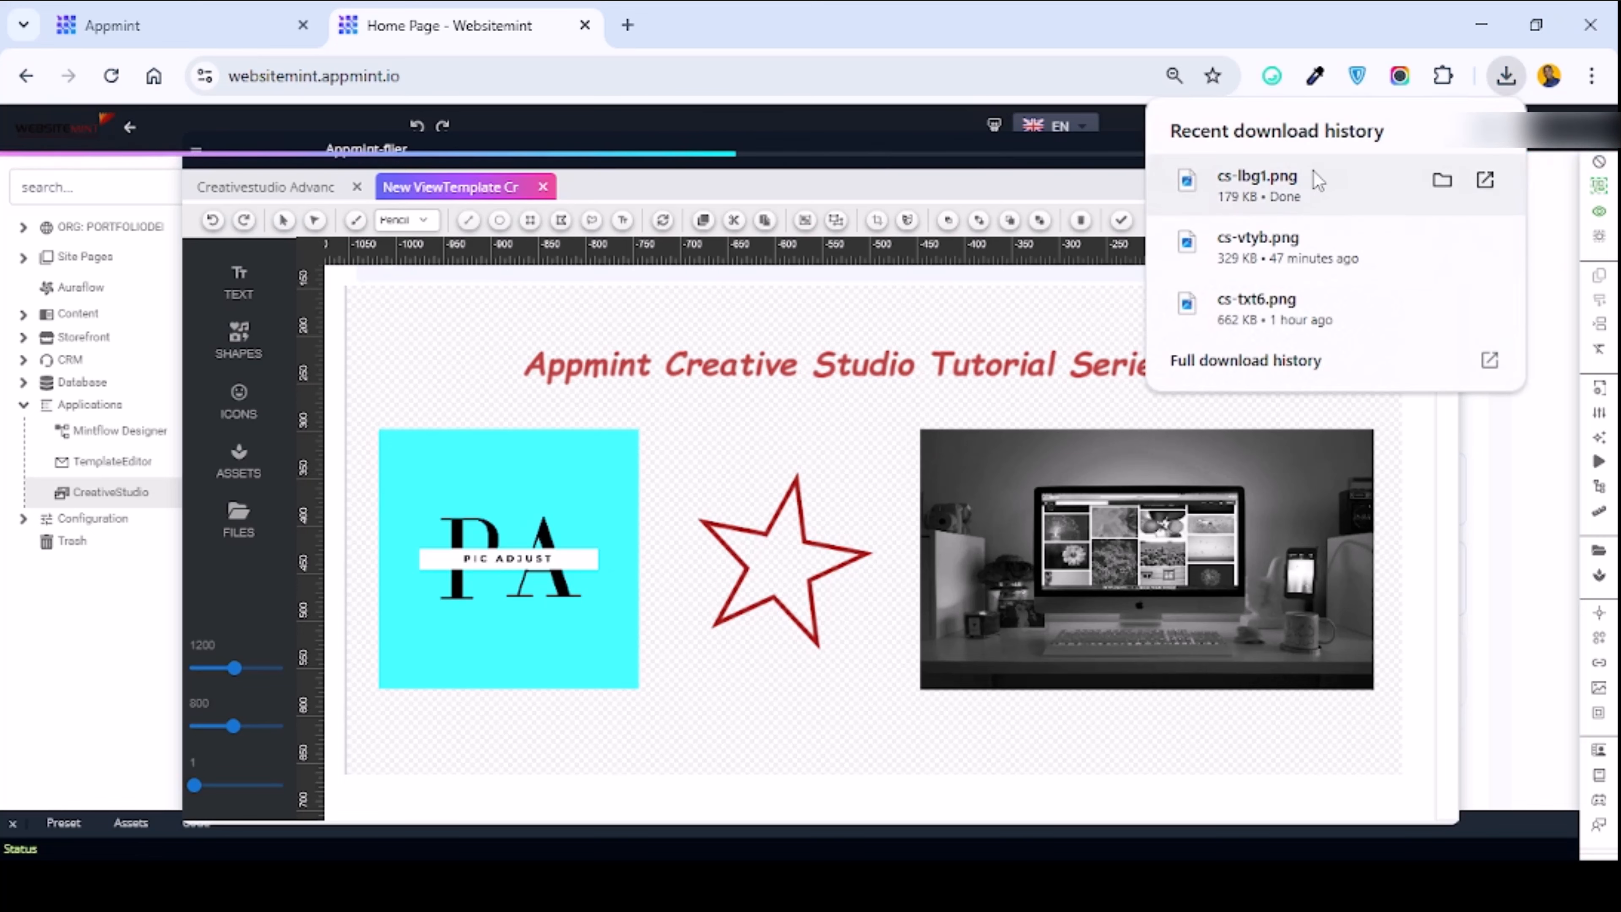
Open the newly downloaded PNG in the image viewer, view it maximized, and close it.
click(1256, 185)
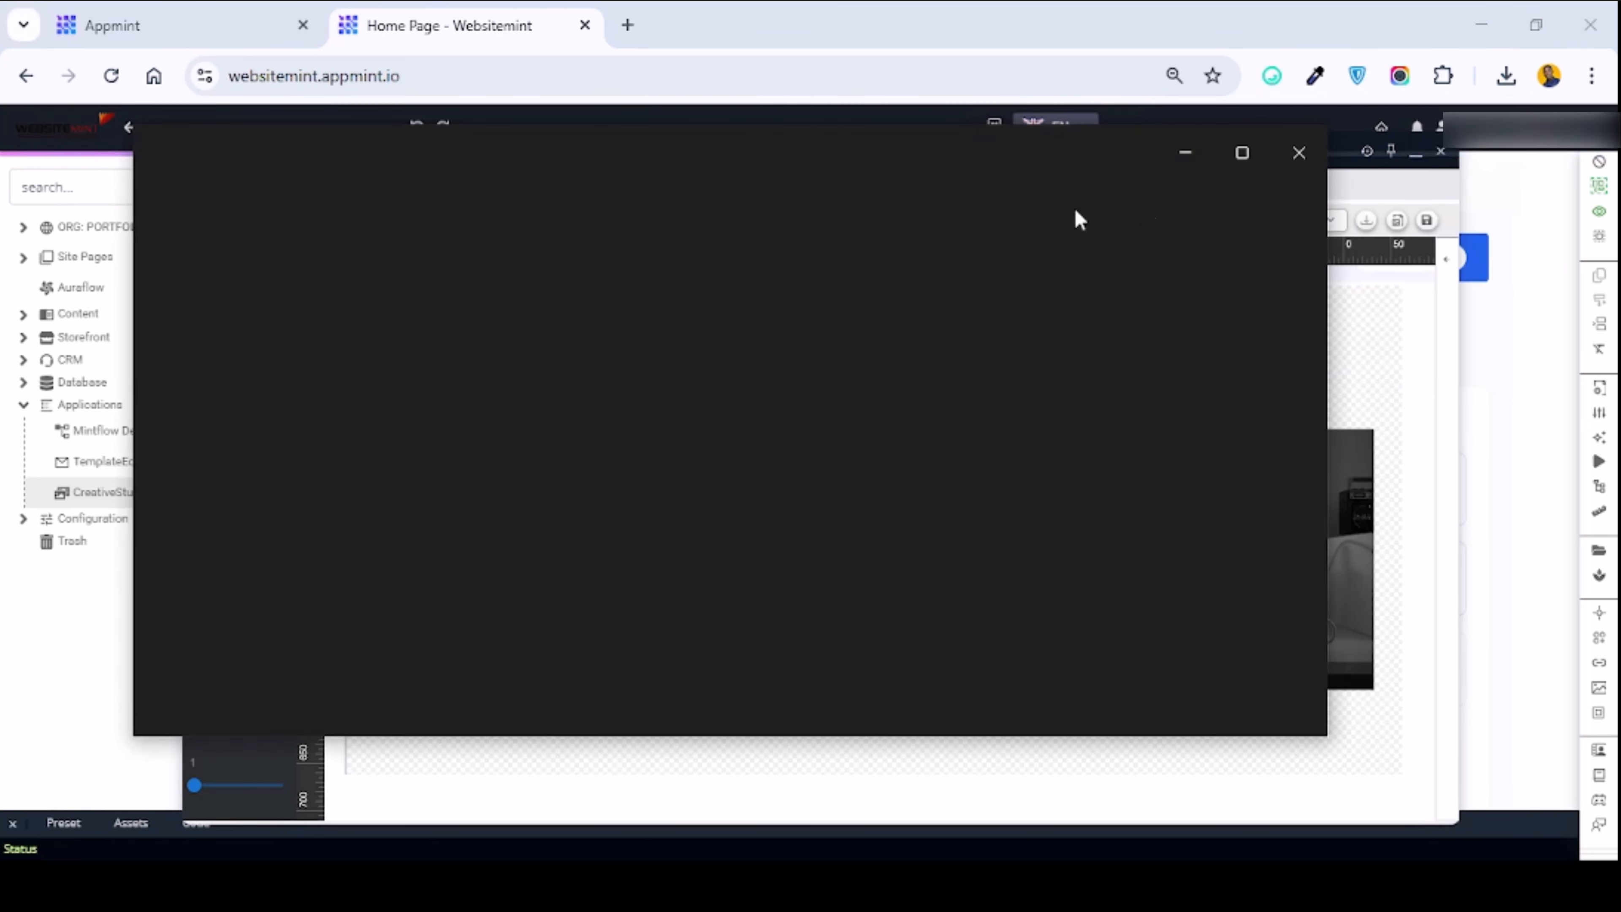
click(1247, 158)
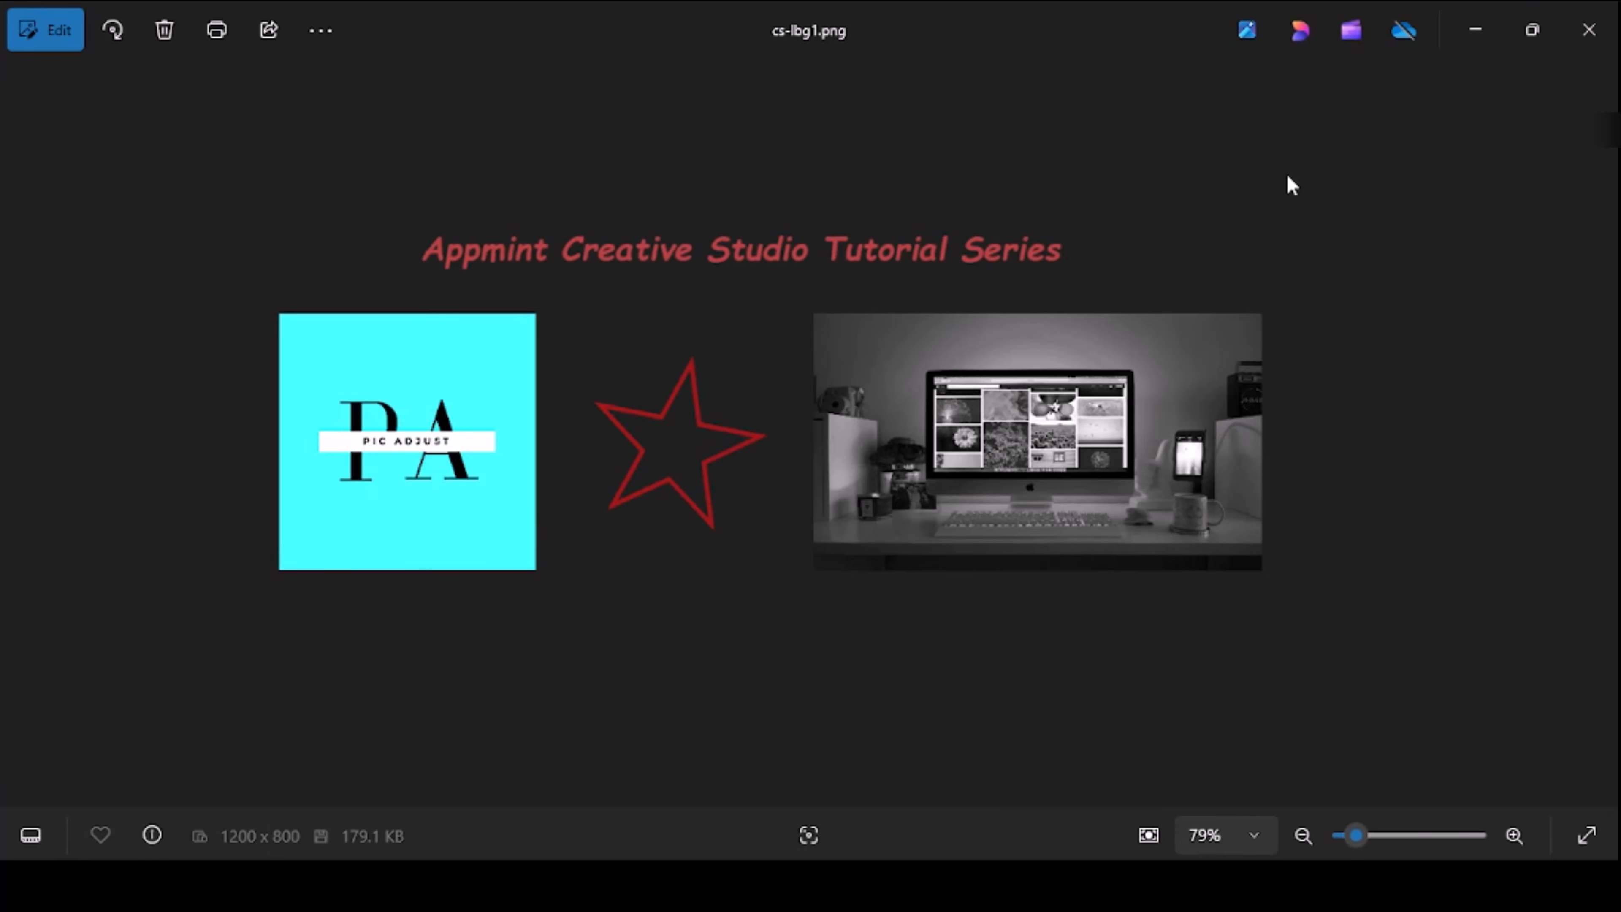
click(1589, 29)
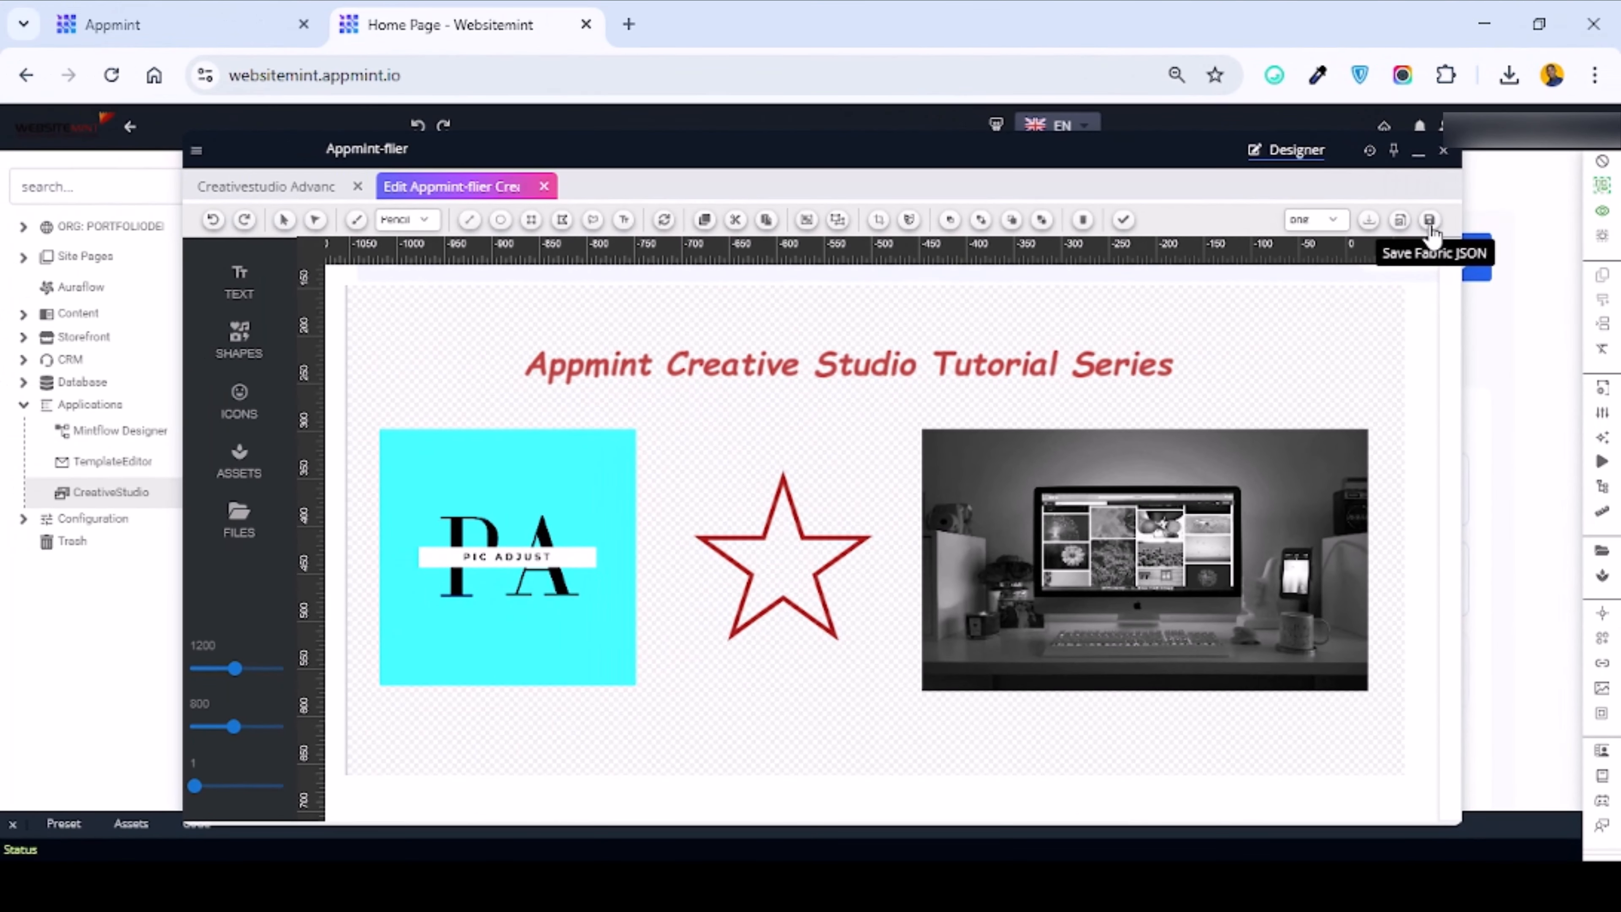
Save the Appmint-flier design as Fabric JSON.
click(1430, 223)
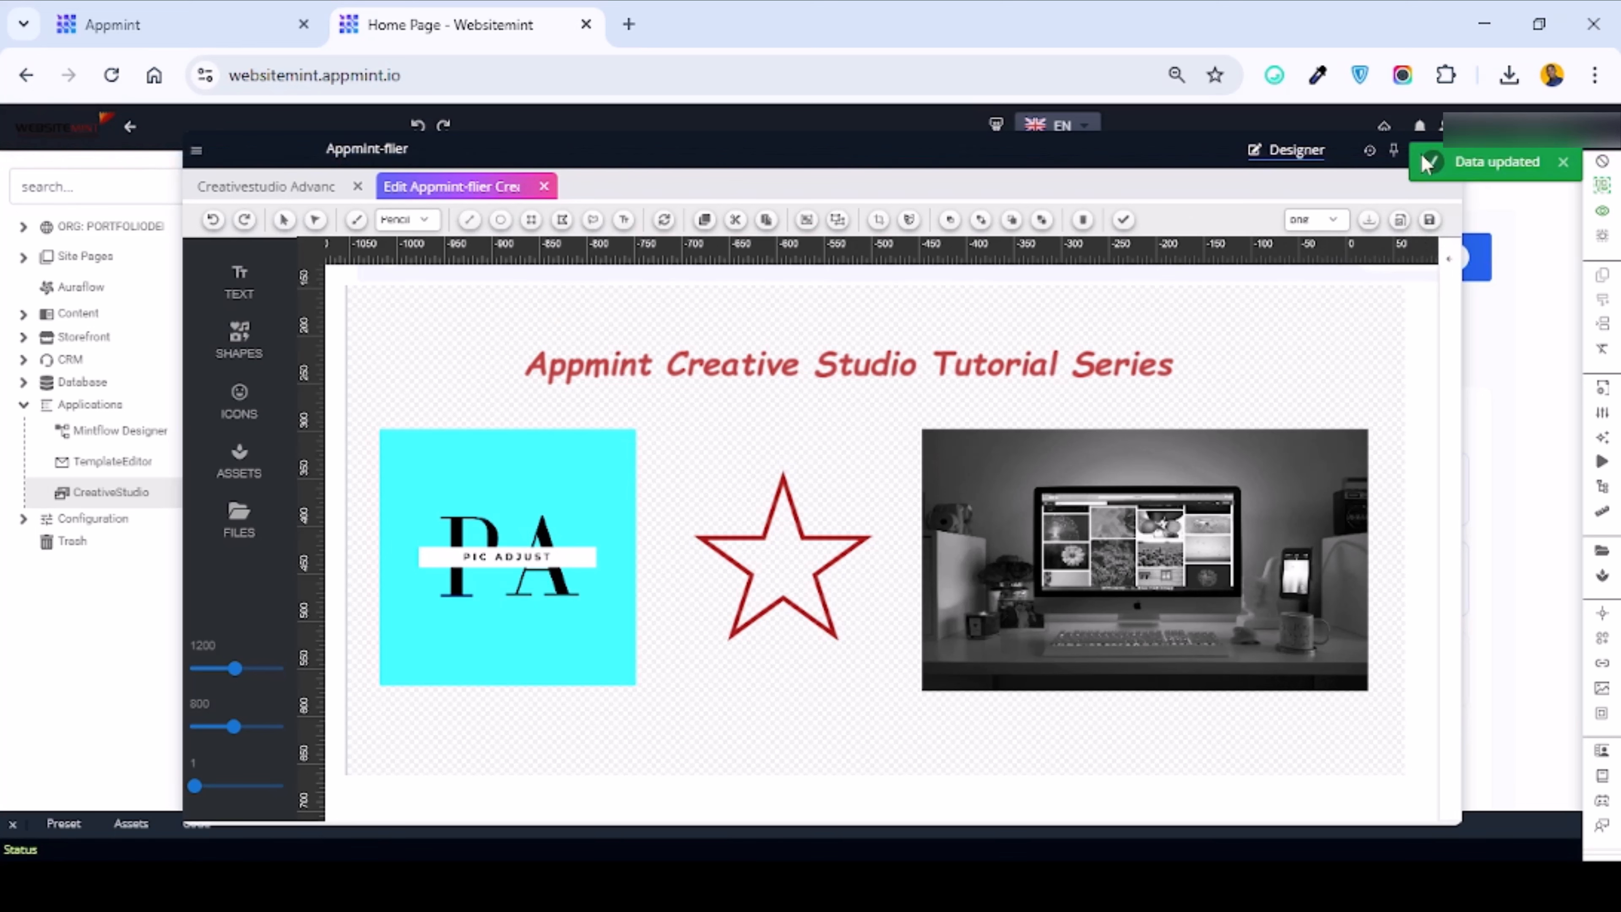
click(268, 189)
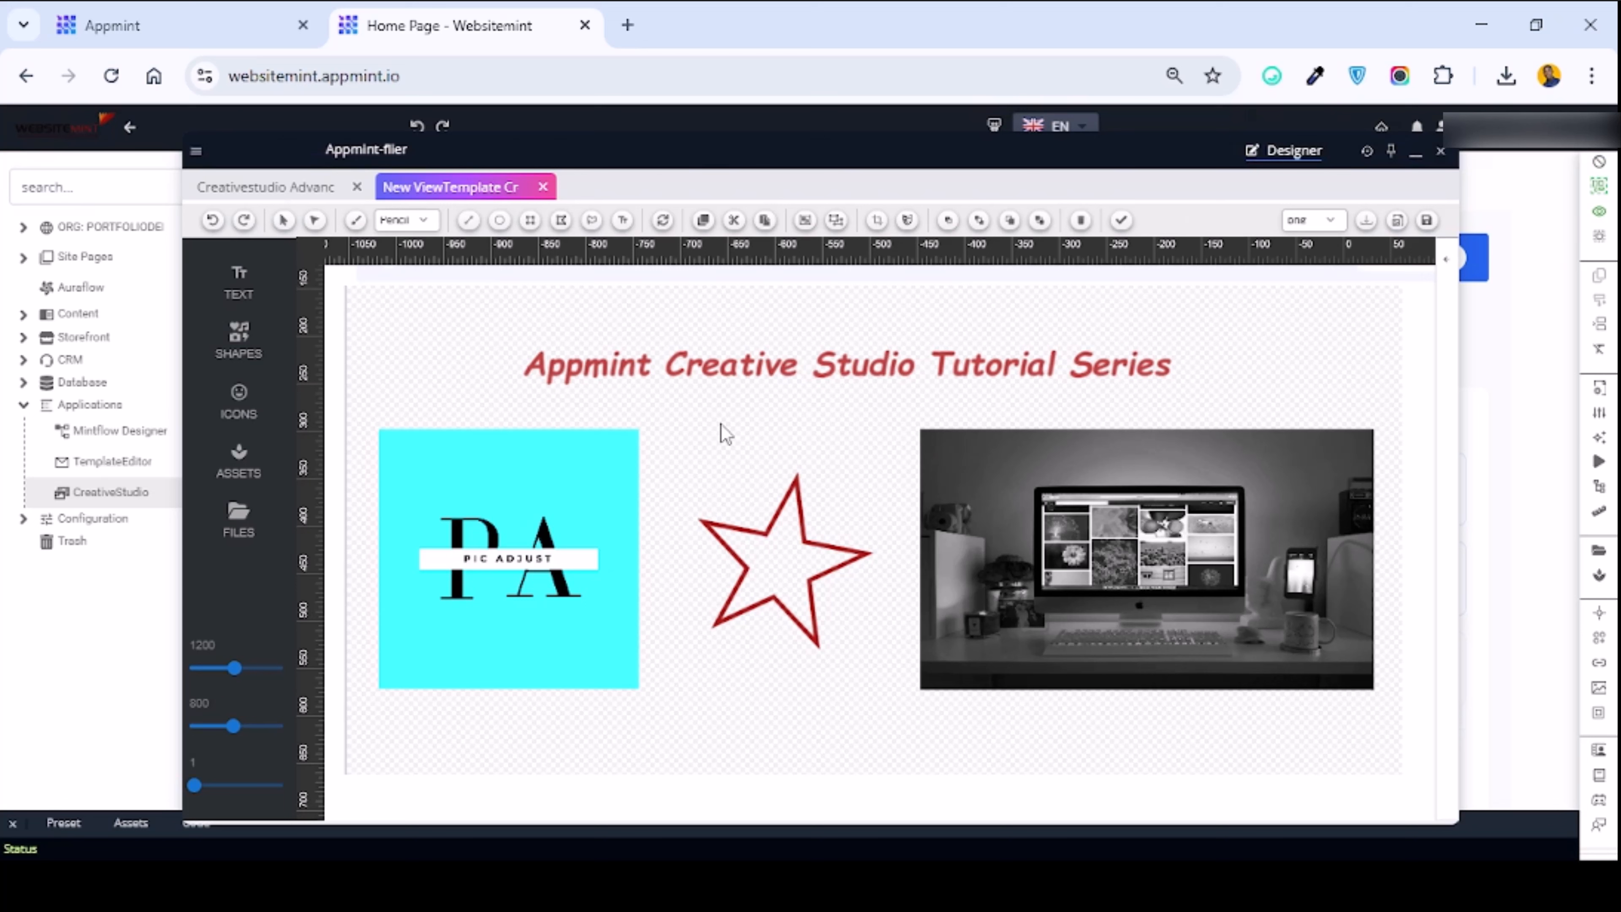
click(1401, 226)
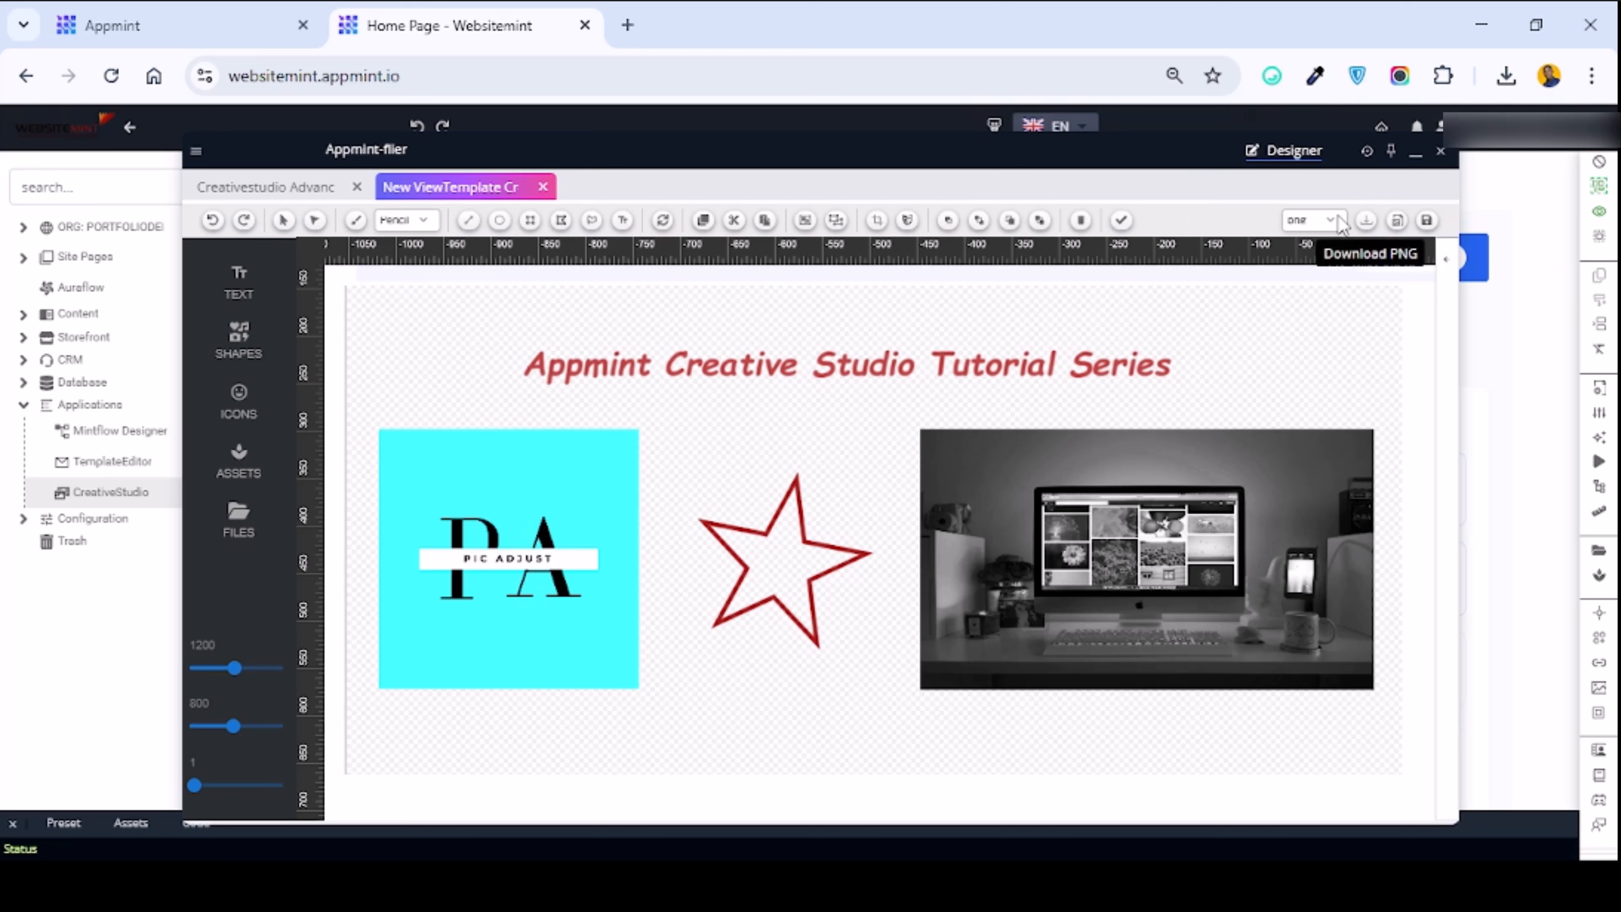